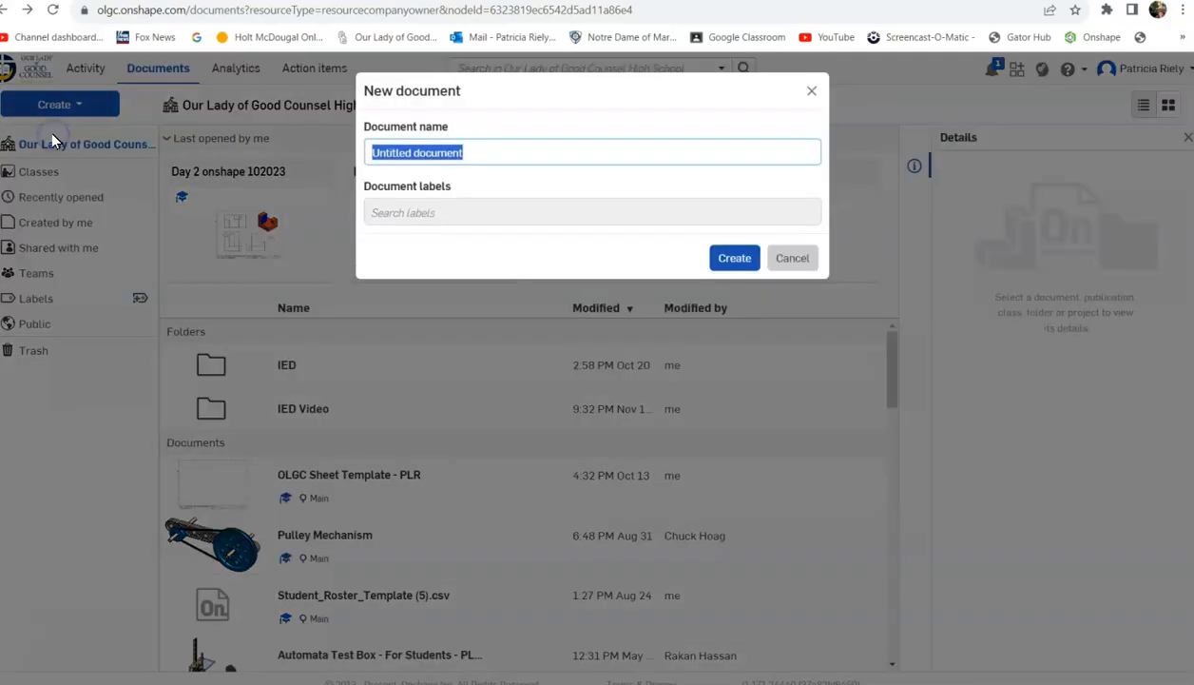
- Name the new document PUZZLE PART USING ADDITION and create it
left_click(496, 155)
key("BackSpace")
key("BackSpace")
key("BackSpace")
key("BackSpace")
key("BackSpace")
key("BackSpace")
key("BackSpace")
key("BackSpace")
key("BackSpace")
key("BackSpace")
key("BackSpace")
key("BackSpace")
key("BackSpace")
key("BackSpace")
key("BackSpace")
key("BackSpace")
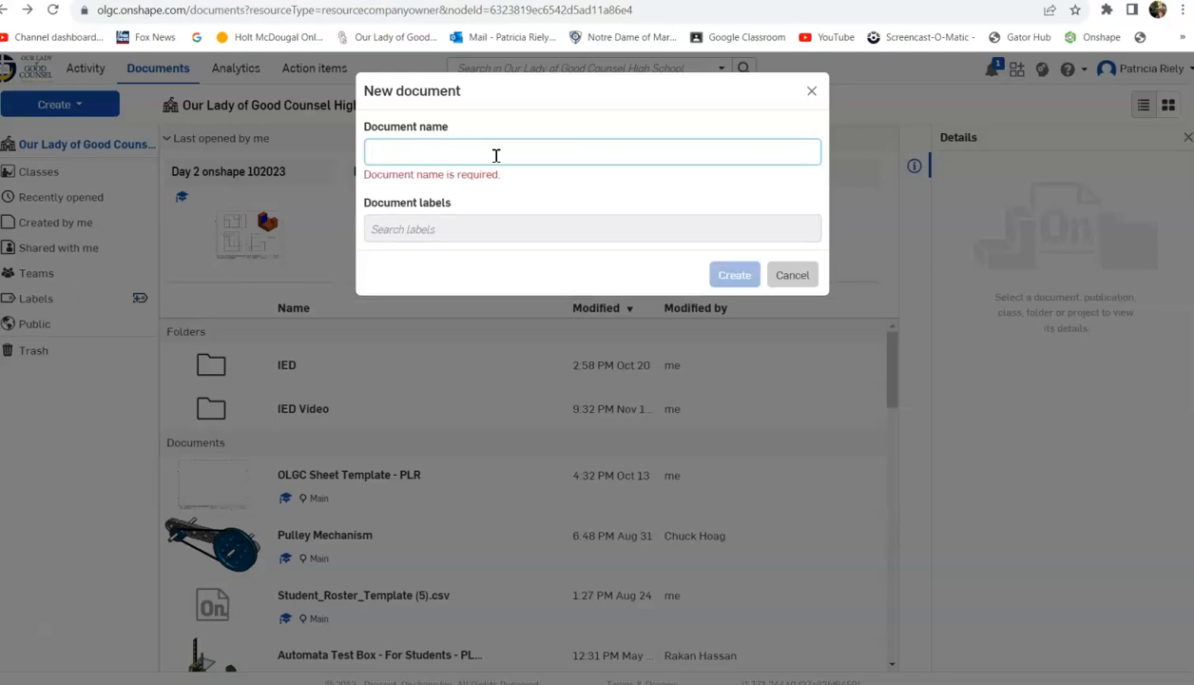
type("PUZZLE ")
type("PAE")
type("RT UAIN")
key("BackSpace")
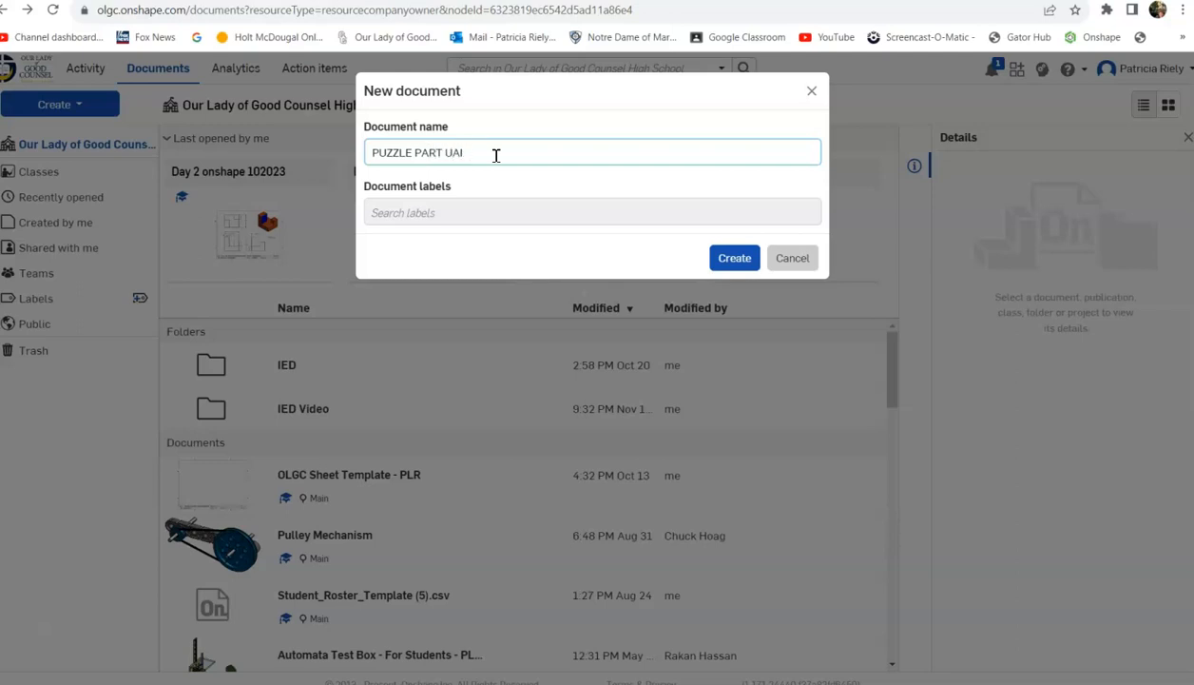
type("SING ADDITION")
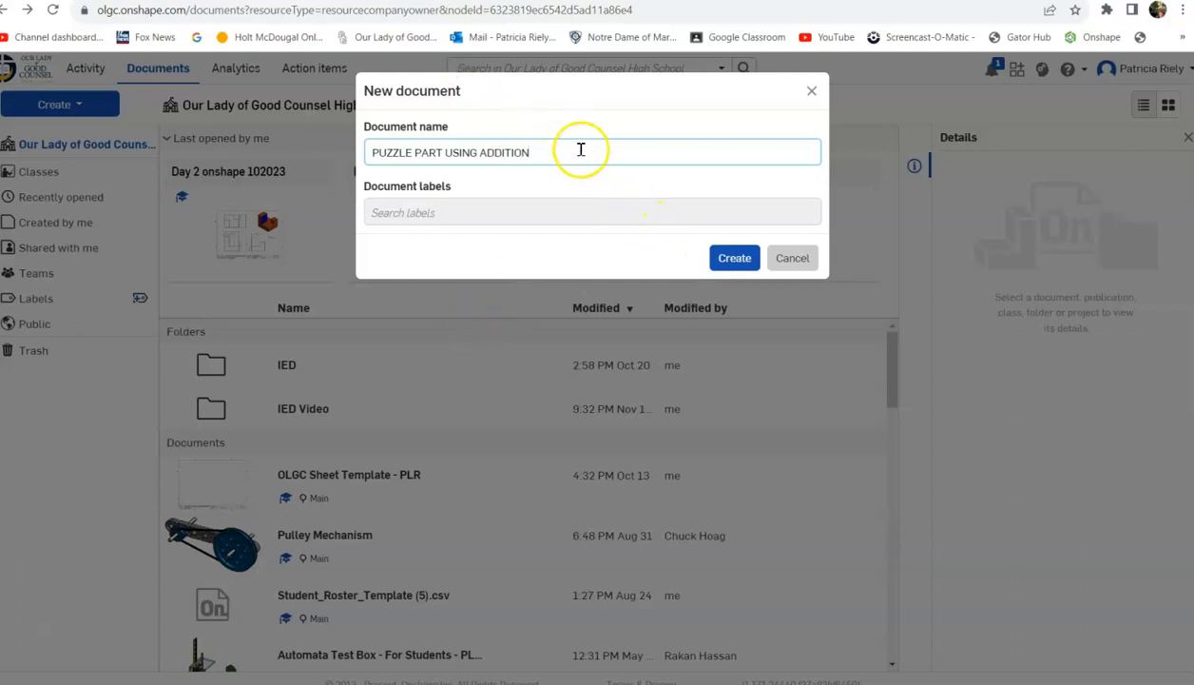
left_click(735, 257)
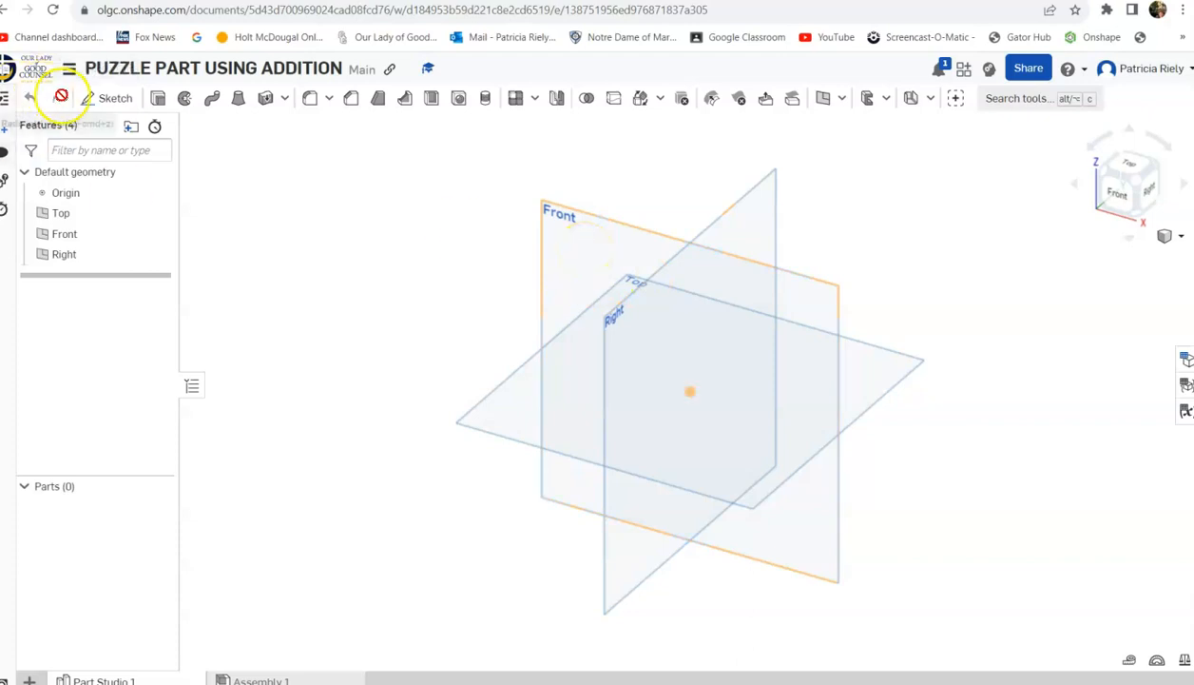
- Start a sketch on the Front plane and draw a corner rectangle from the origin, about 2.33 in wide and 1.9 in high
left_click(110, 97)
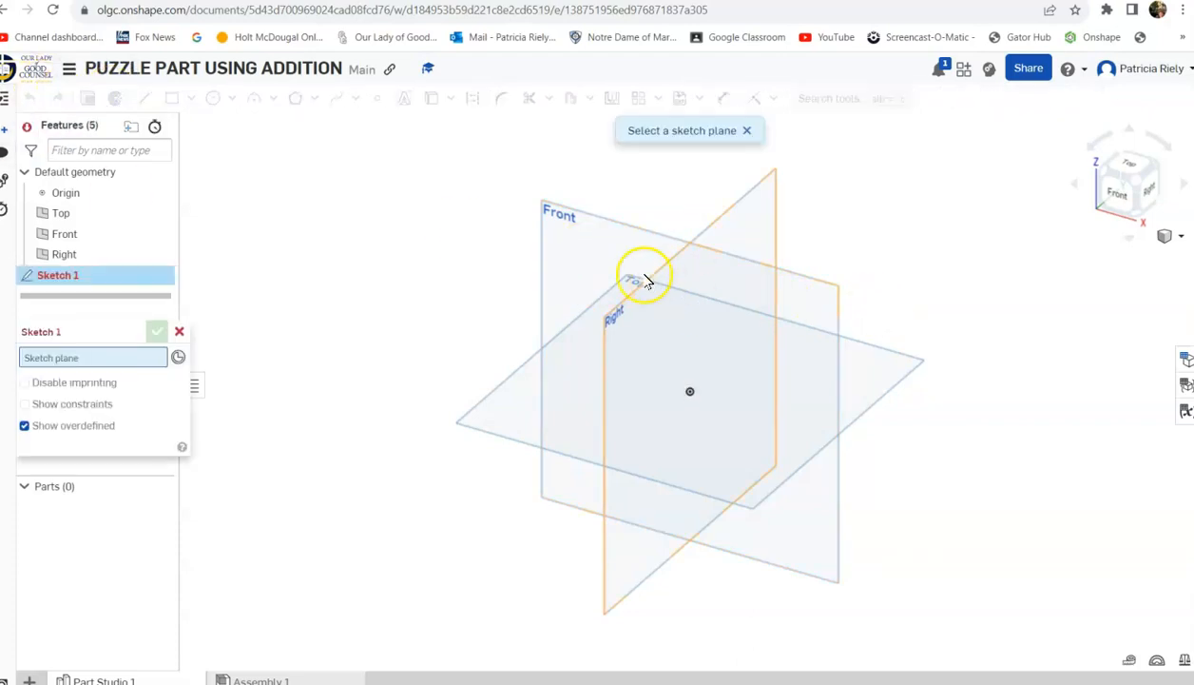
left_click(597, 234)
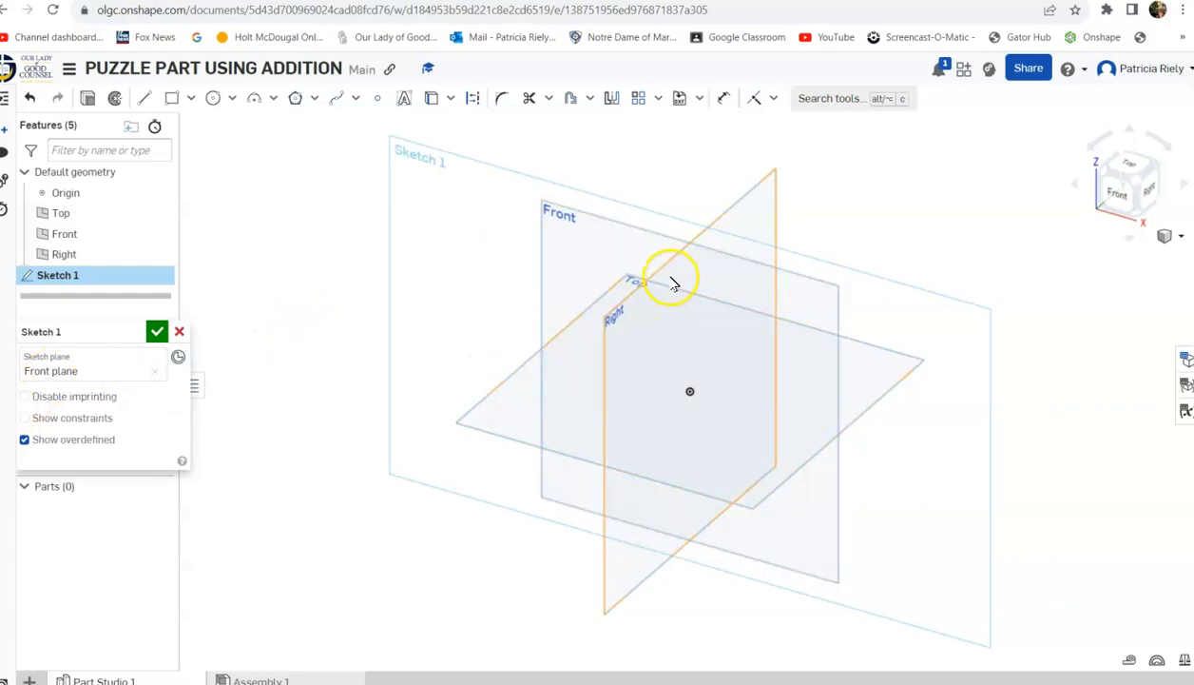
key("n")
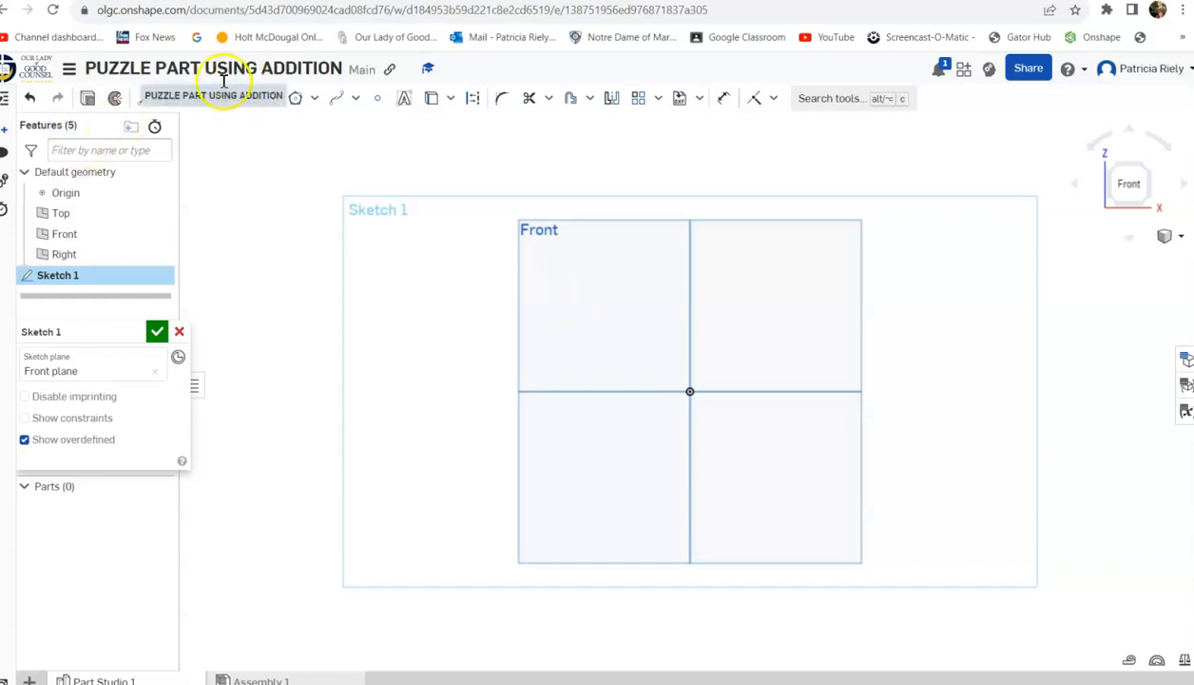
left_click(172, 100)
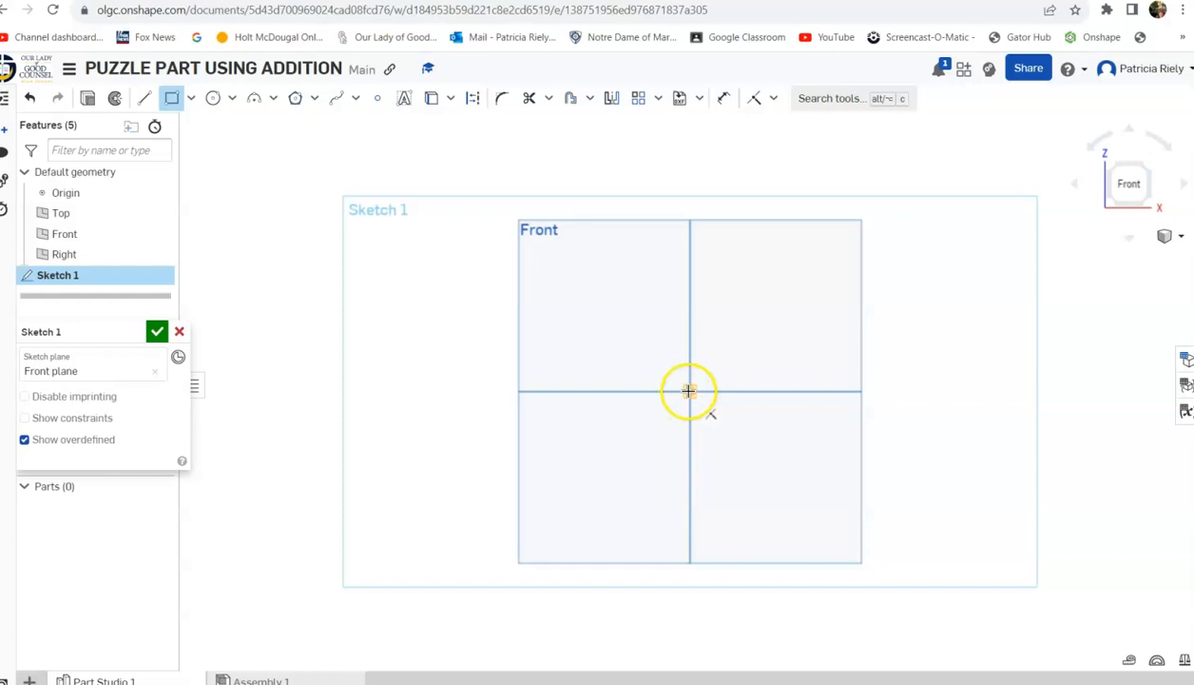
left_click(689, 391)
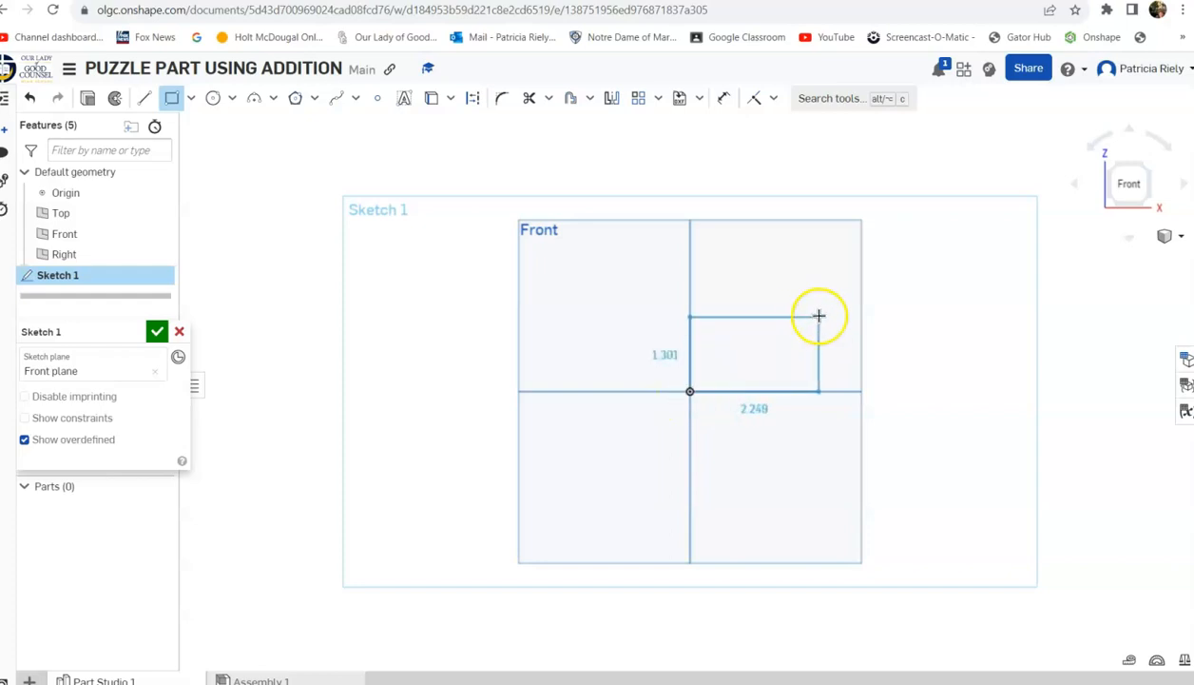
left_click(824, 284)
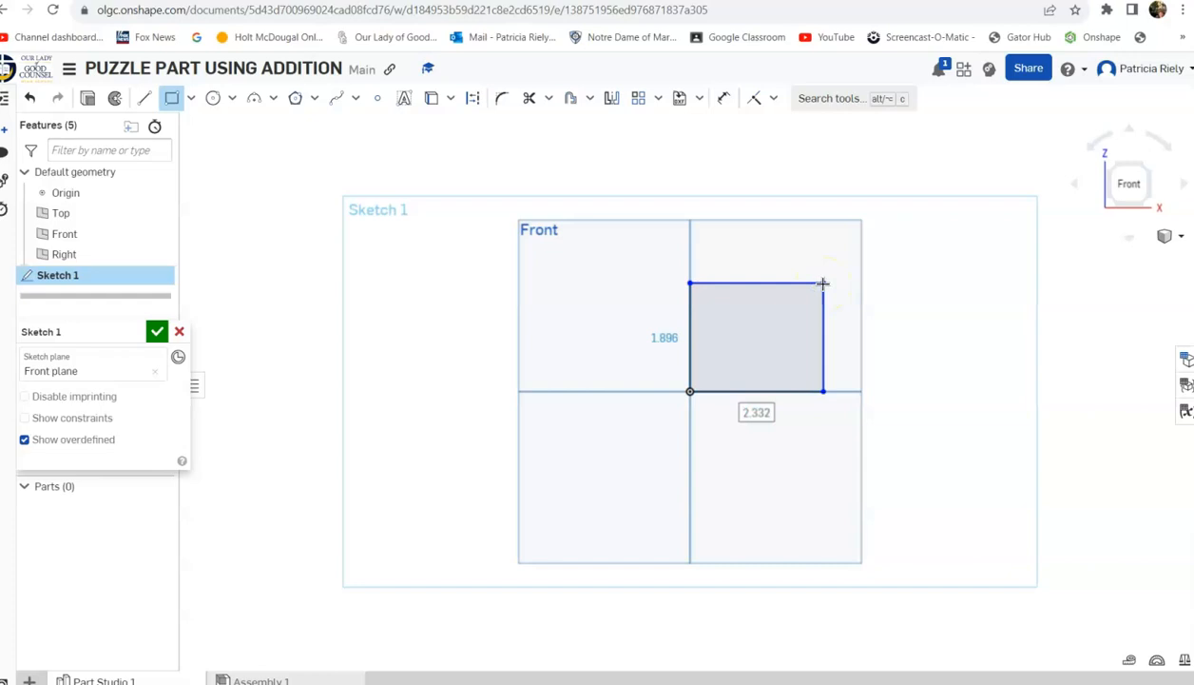
- Dimension the rectangle's upper edge and set its width to 2.25 in
left_click(725, 101)
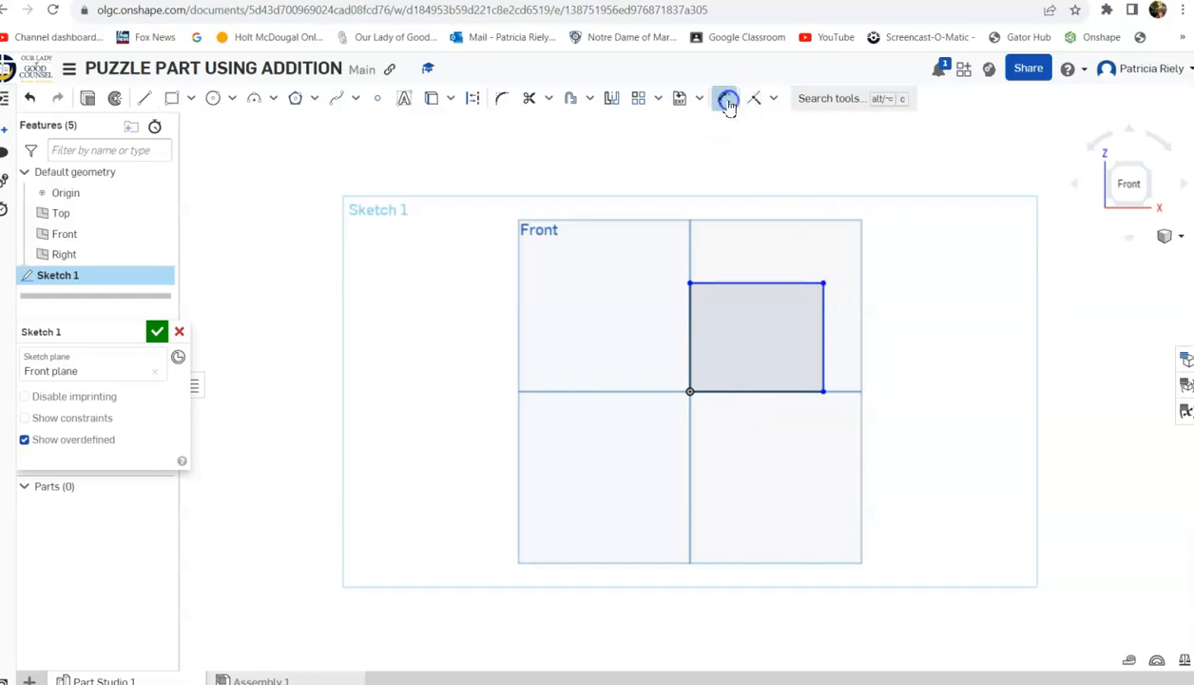
left_click(736, 282)
left_click(745, 238)
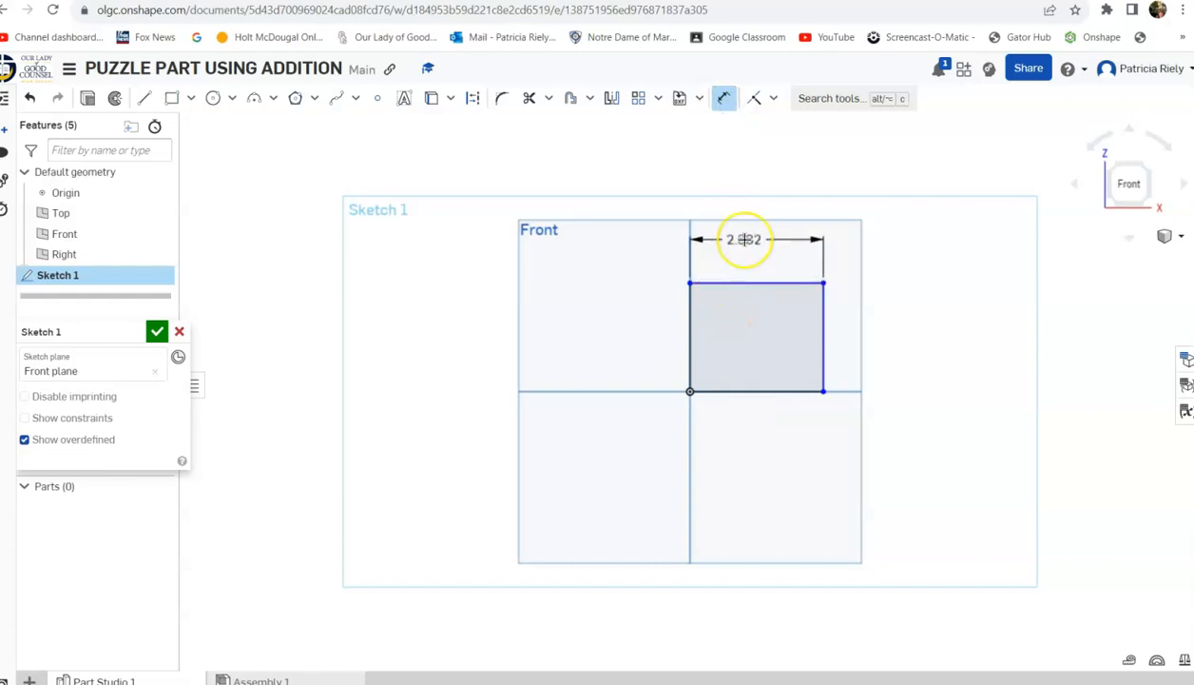
double_click(745, 239)
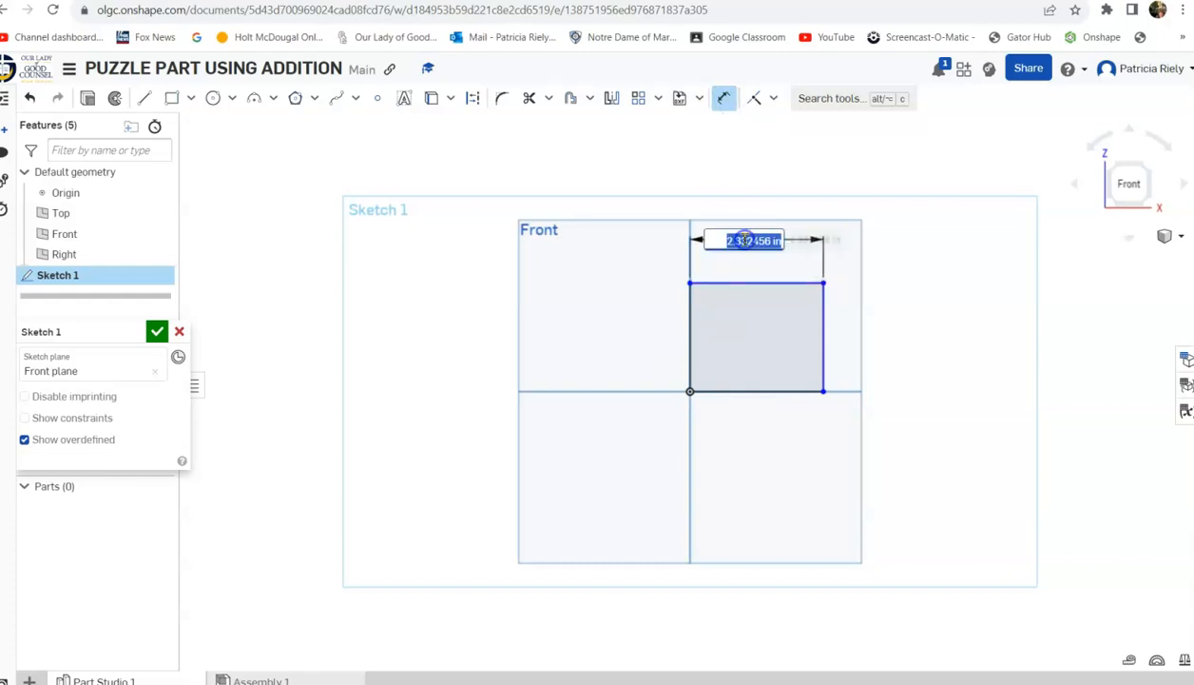
key("BackSpace")
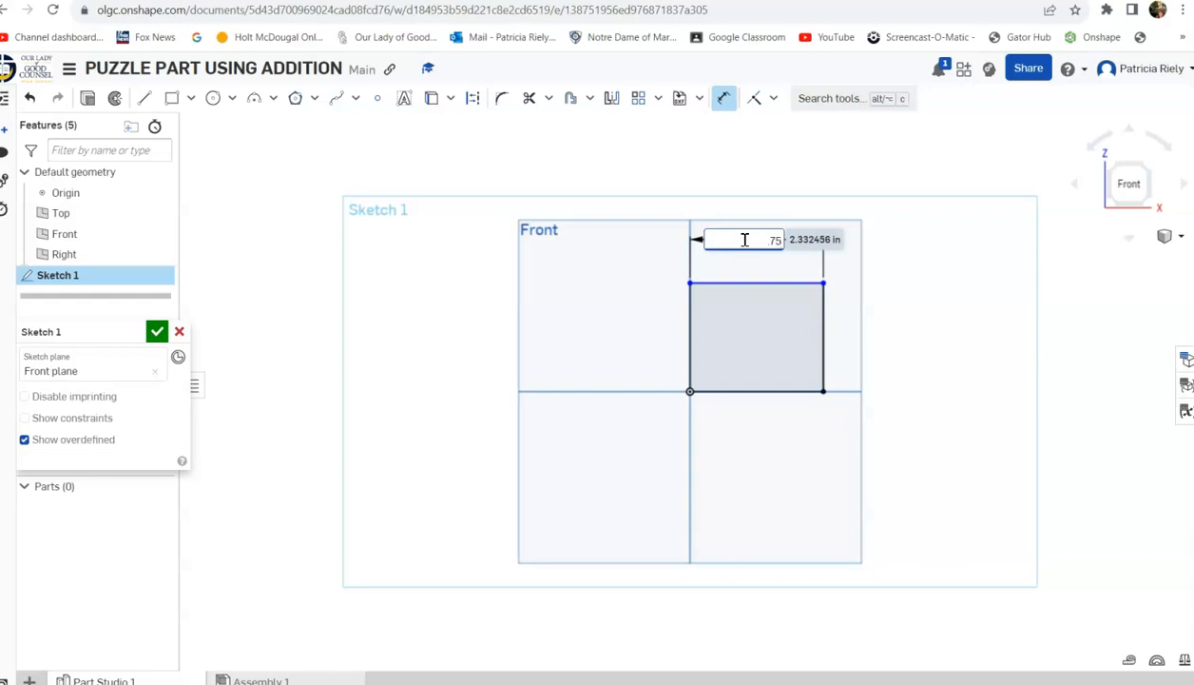
type(".75\"")
type("3")
key("Return")
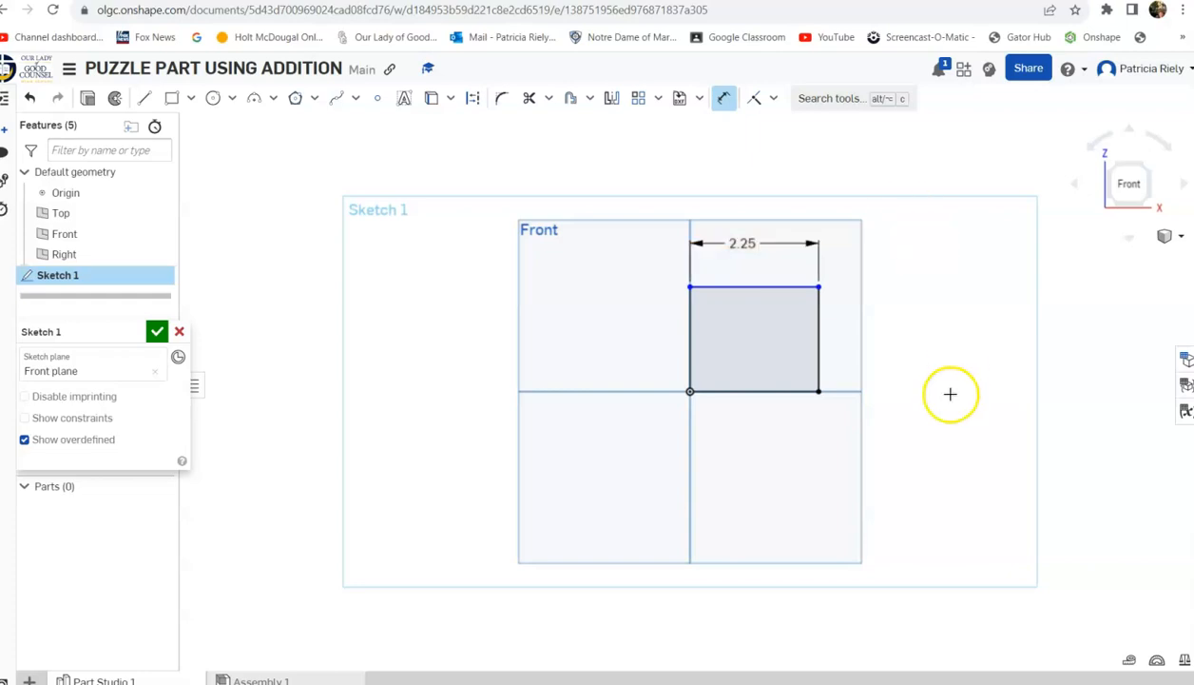
- Dimension the rectangle's vertical side, set its height to 2.25 in, and finish the sketch
left_click(819, 353)
left_click(851, 338)
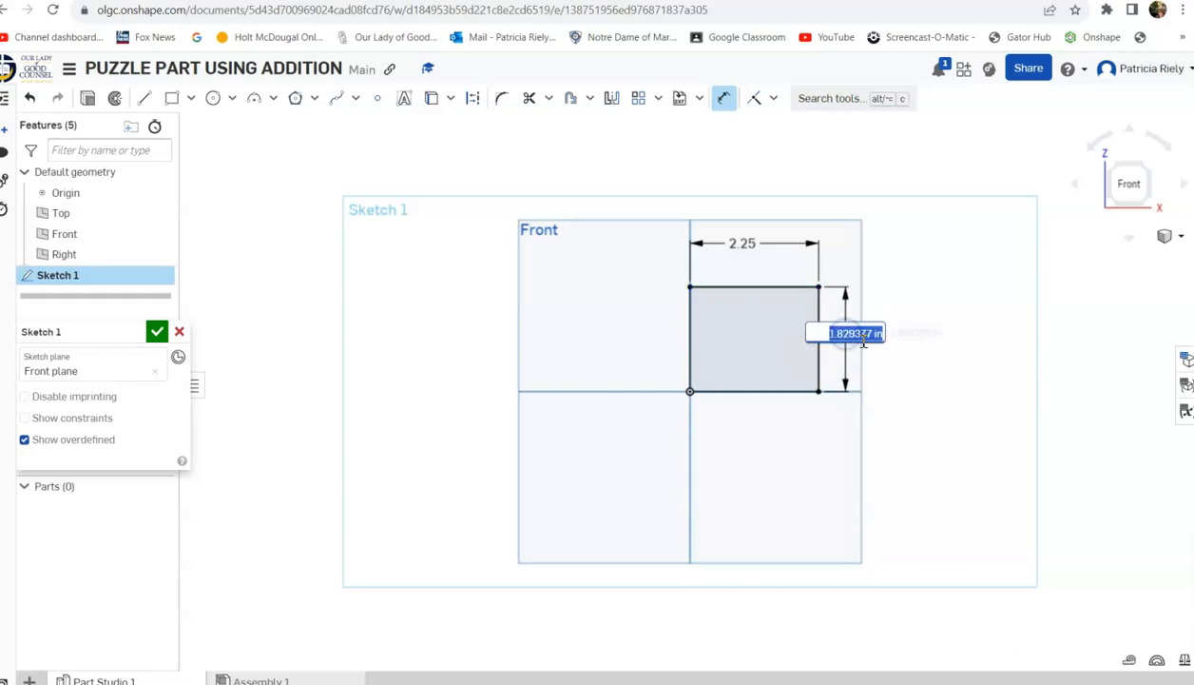
type("2")
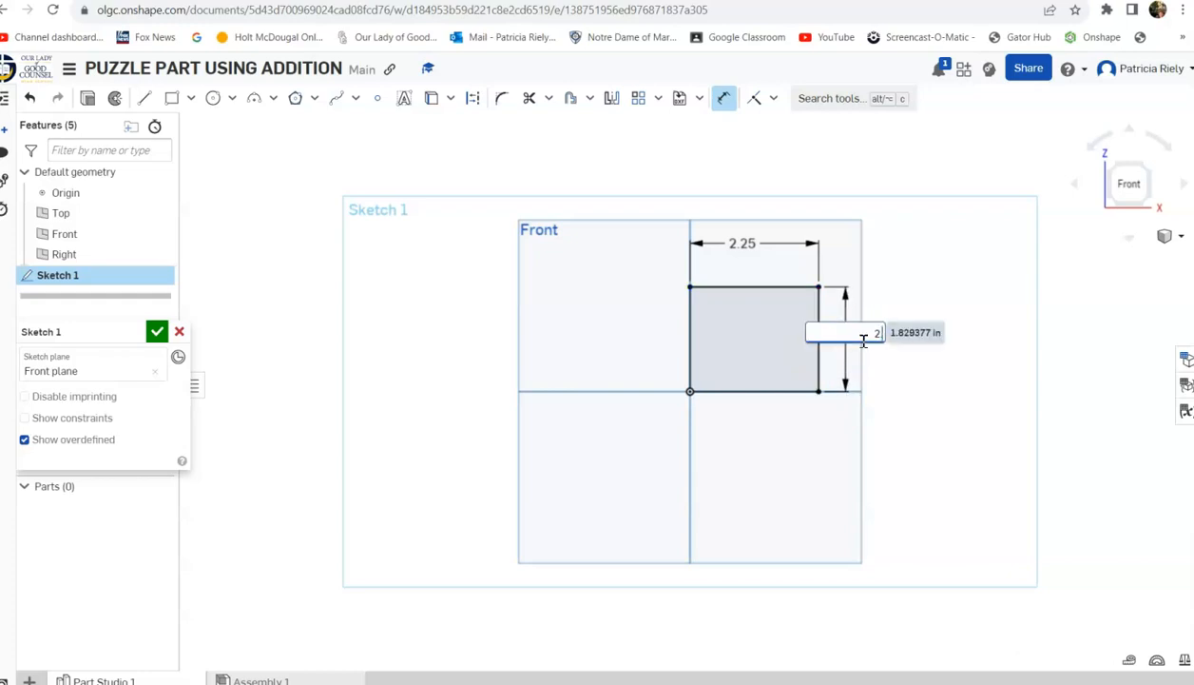
type(".25")
key("Return")
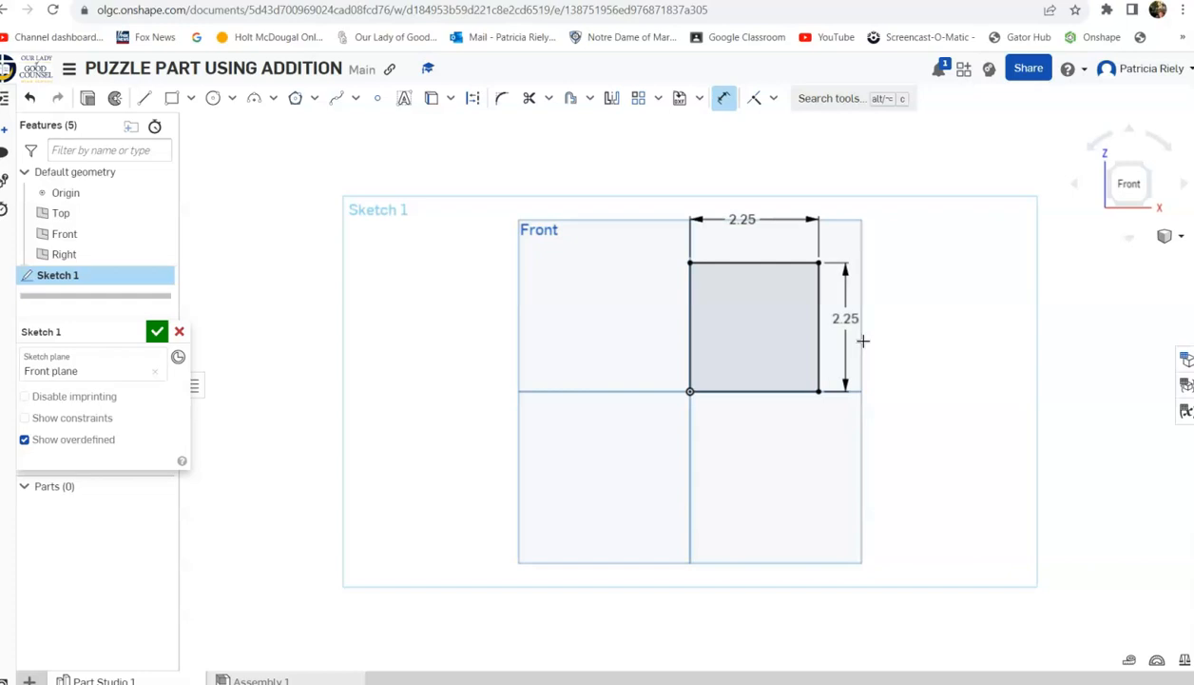
left_click(1148, 169)
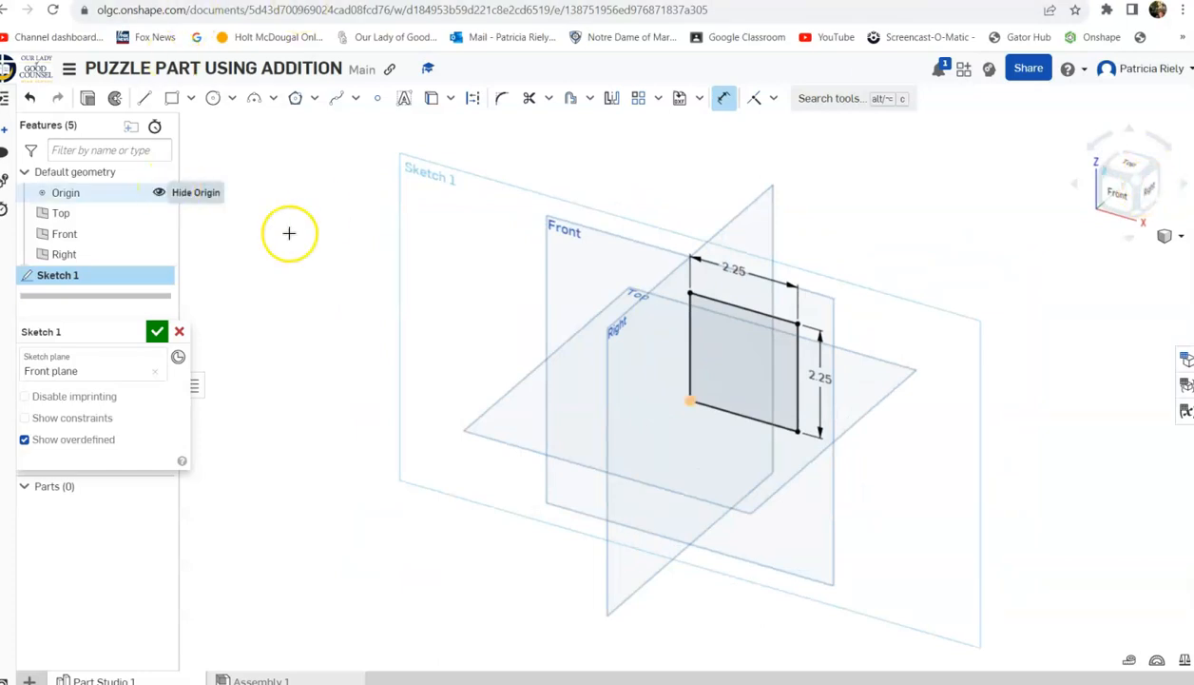
left_click(157, 330)
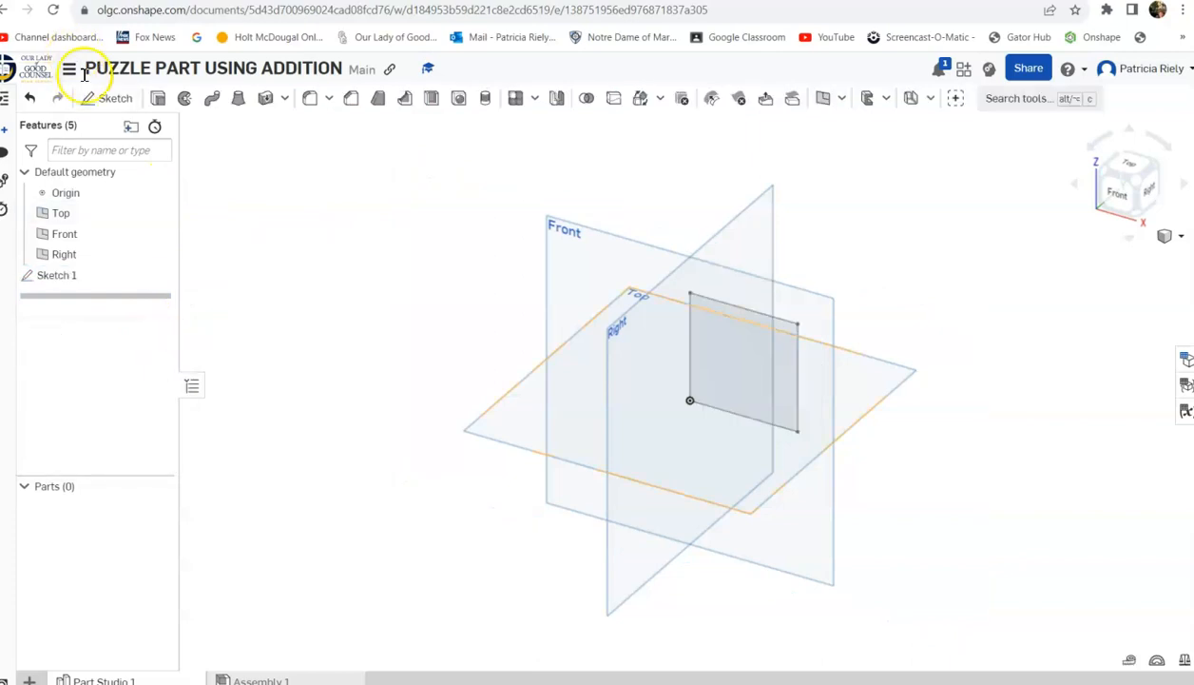
- Extrude the square sketch region as a new solid with a blind depth of 2.25 in
left_click(156, 99)
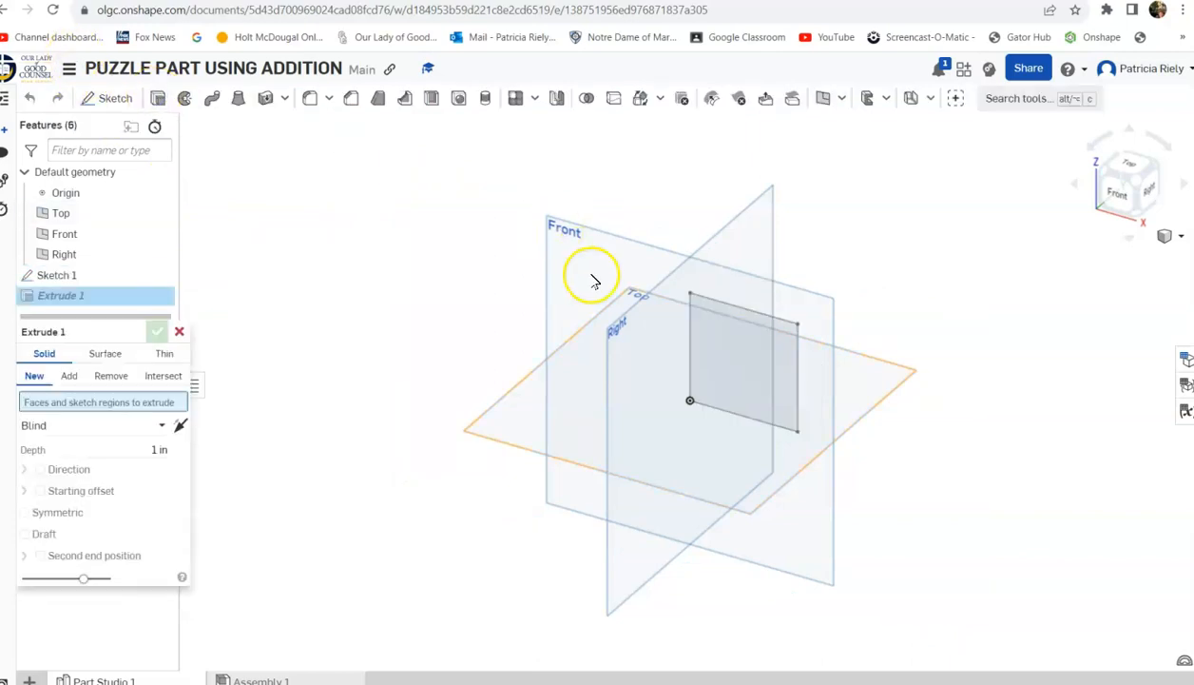
left_click(775, 367)
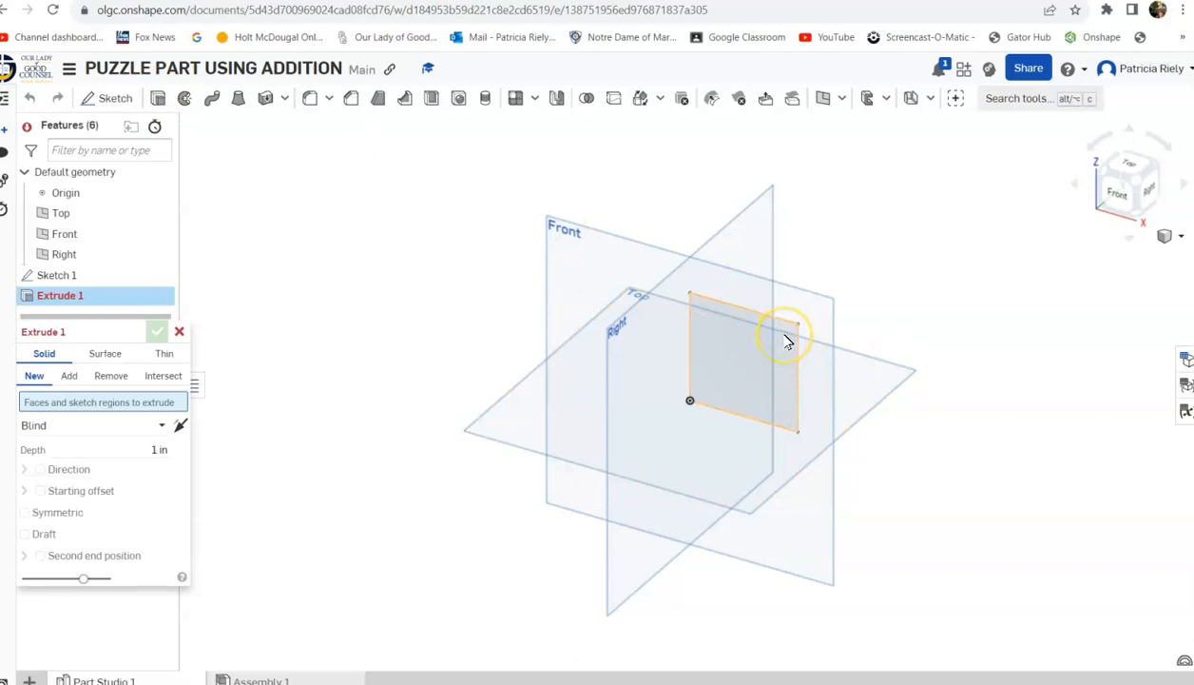
left_click(786, 340)
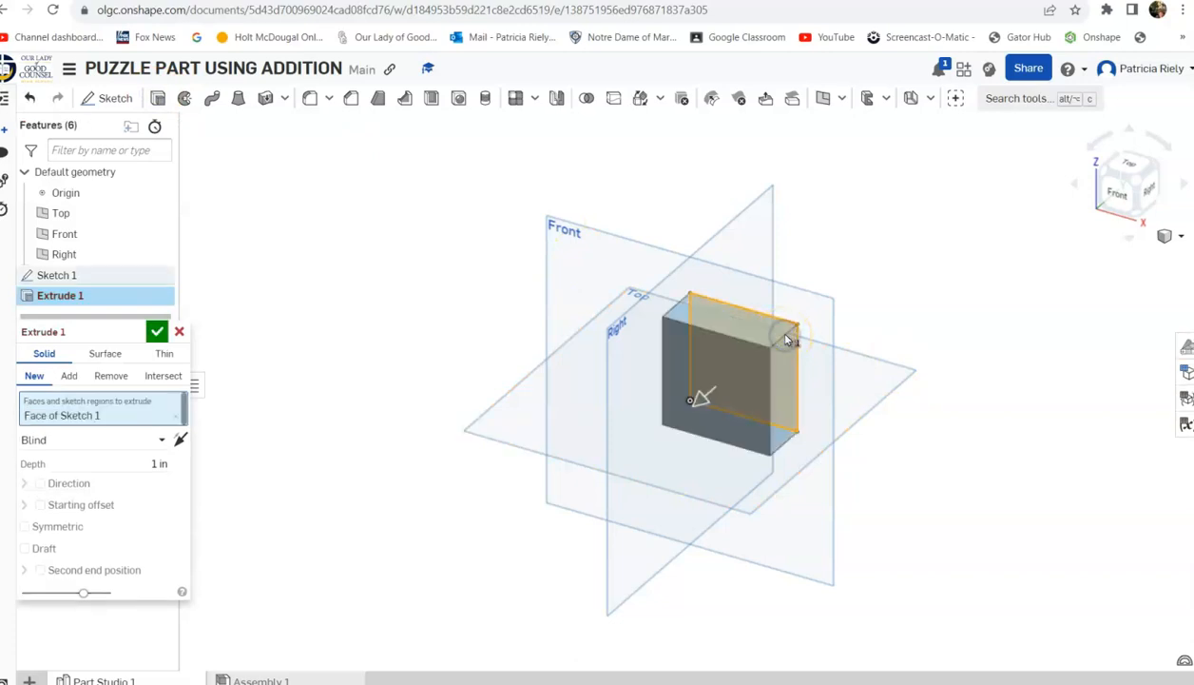
scroll(758, 494, "up", 1)
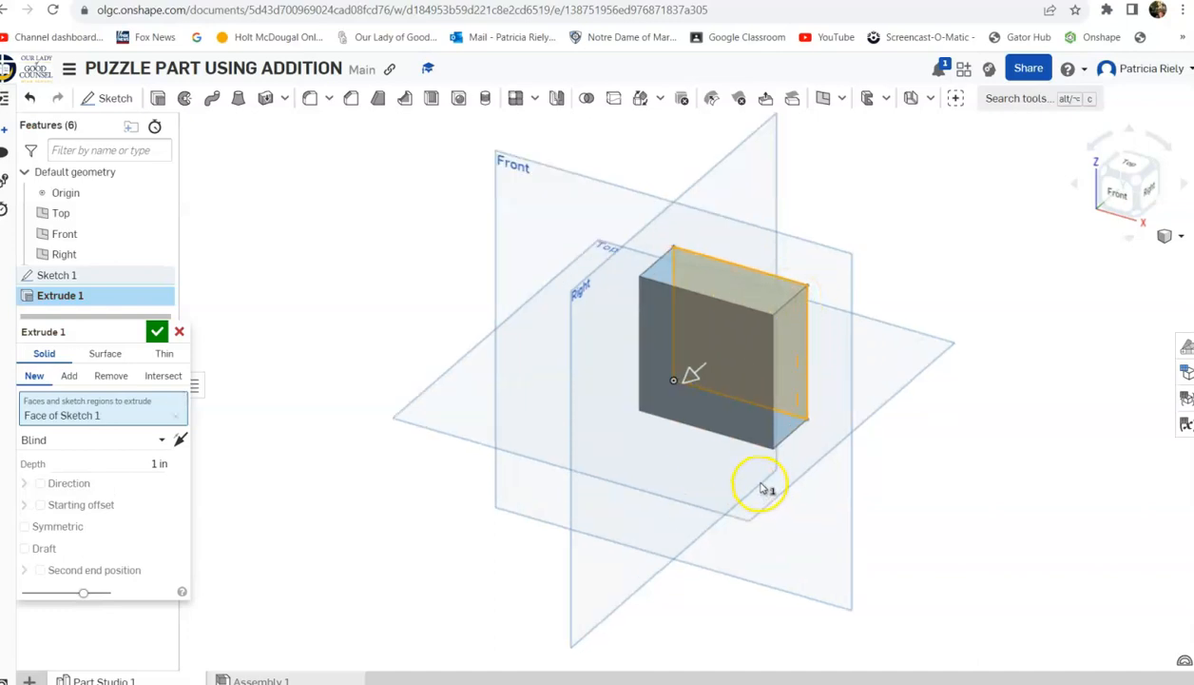
left_click(151, 465)
type("2")
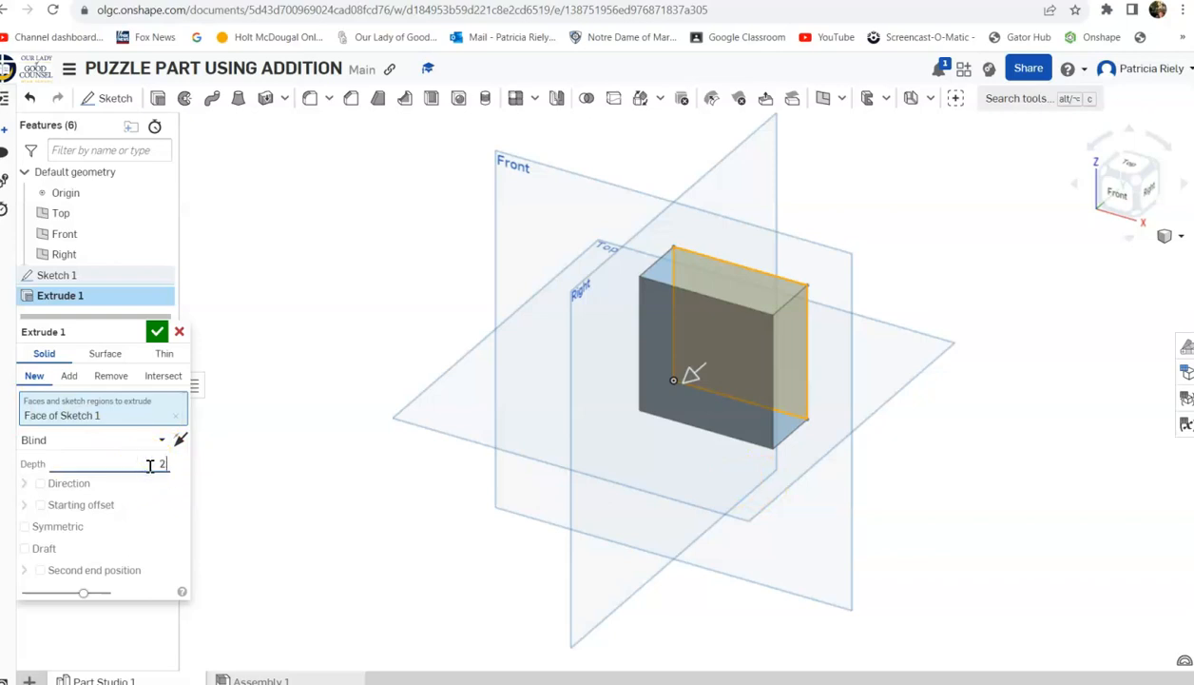
type("5")
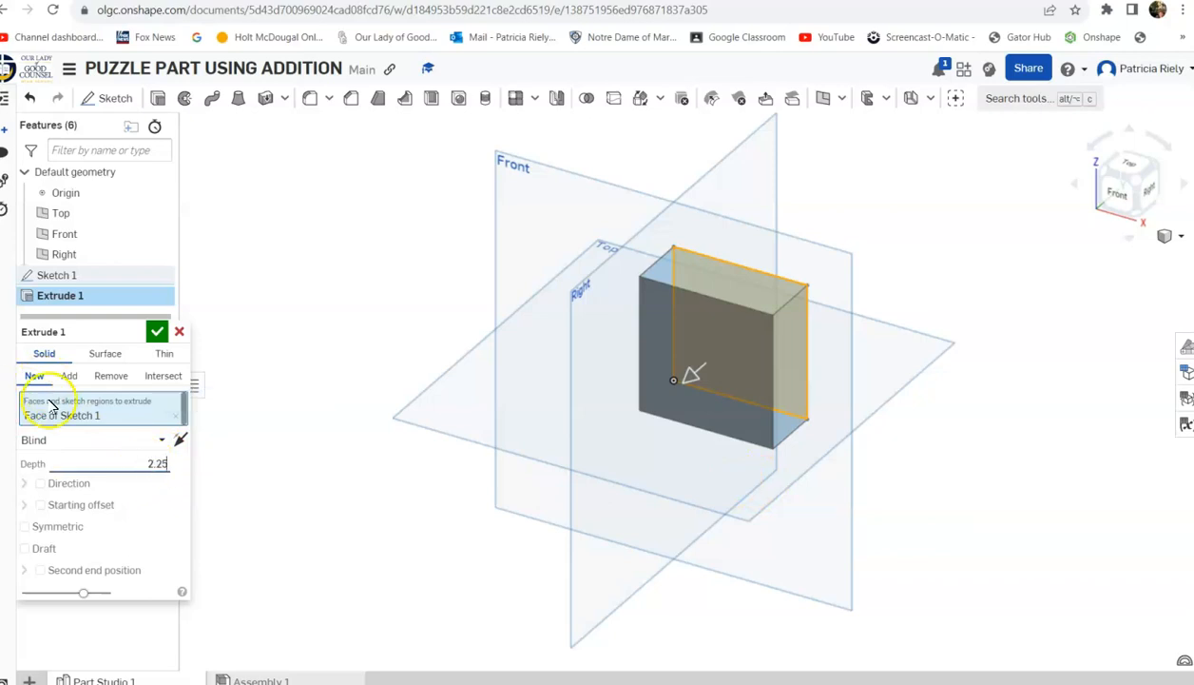
left_click(157, 333)
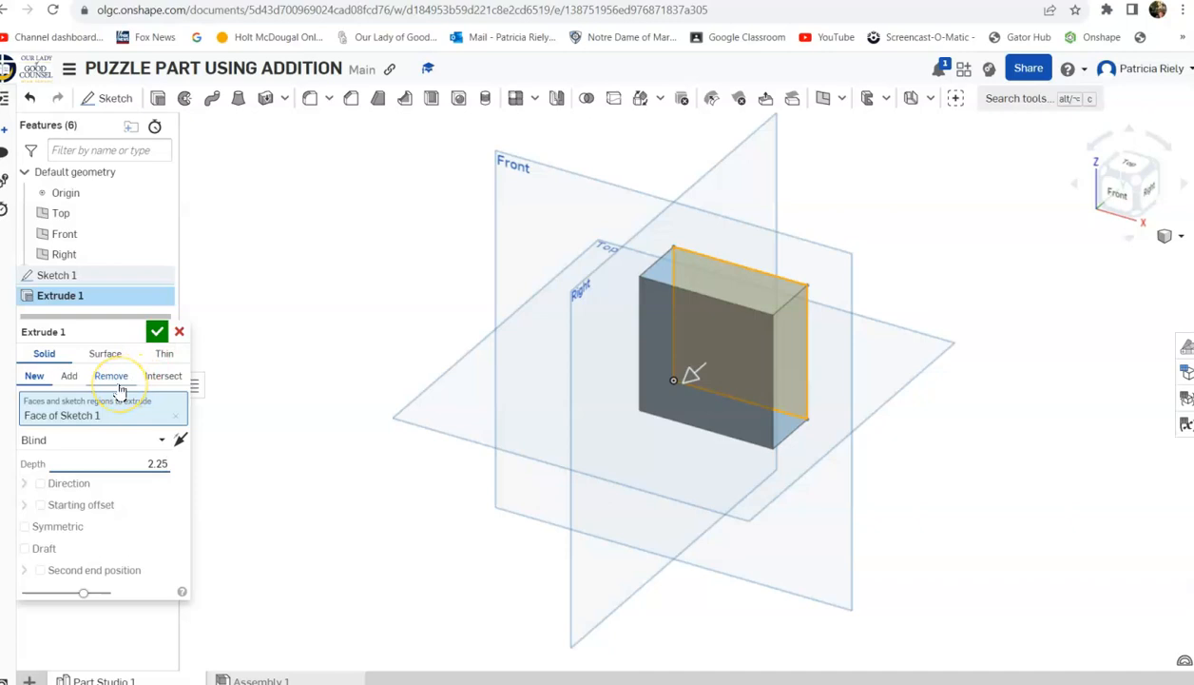
left_click(157, 335)
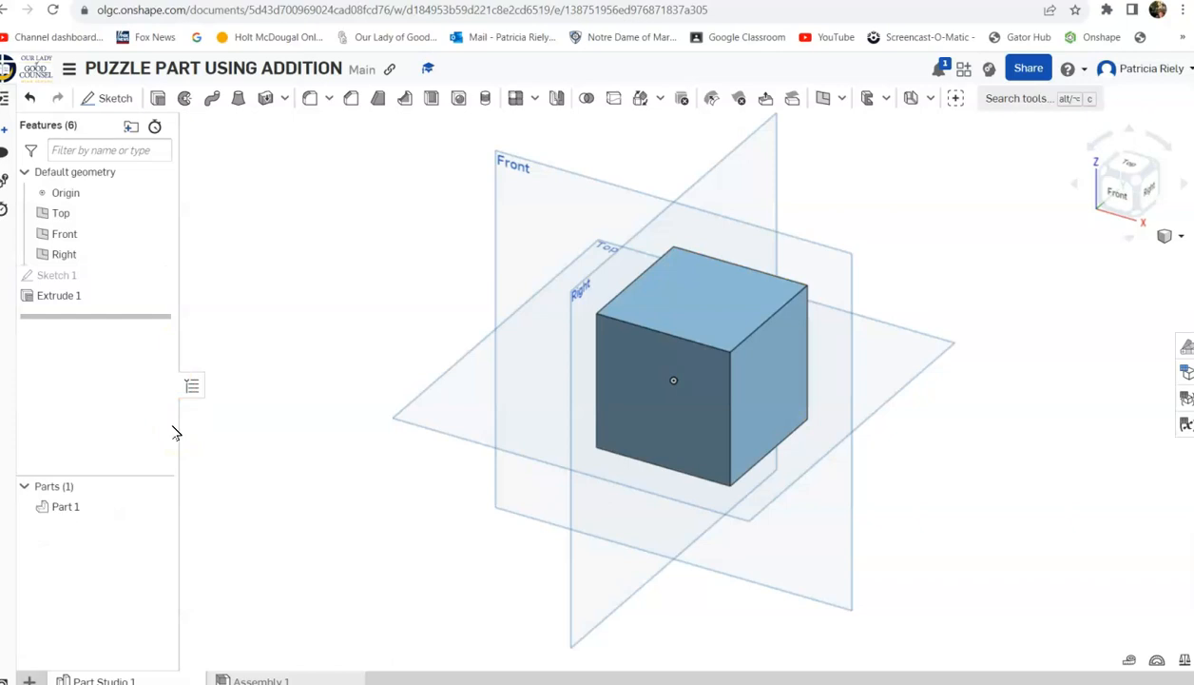
left_click(165, 411)
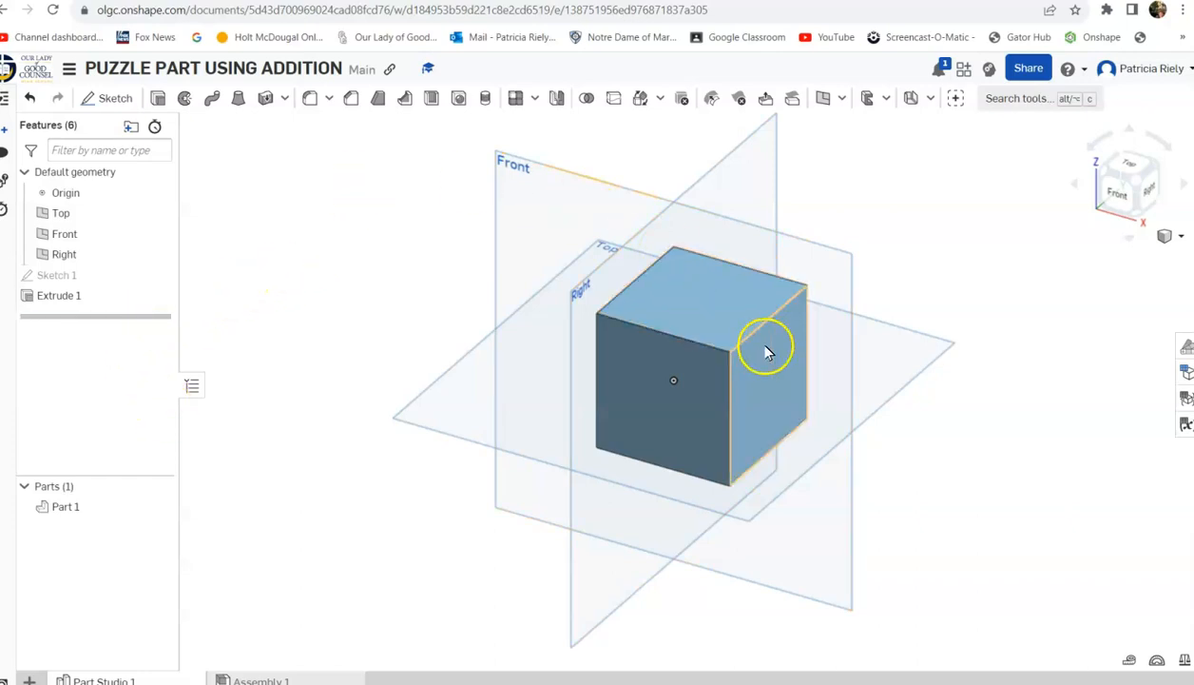
- Start a sketch on the cube's top face and draw a corner rectangle from the origin corner, about 1.25 by 1.03 in
right_click(718, 321)
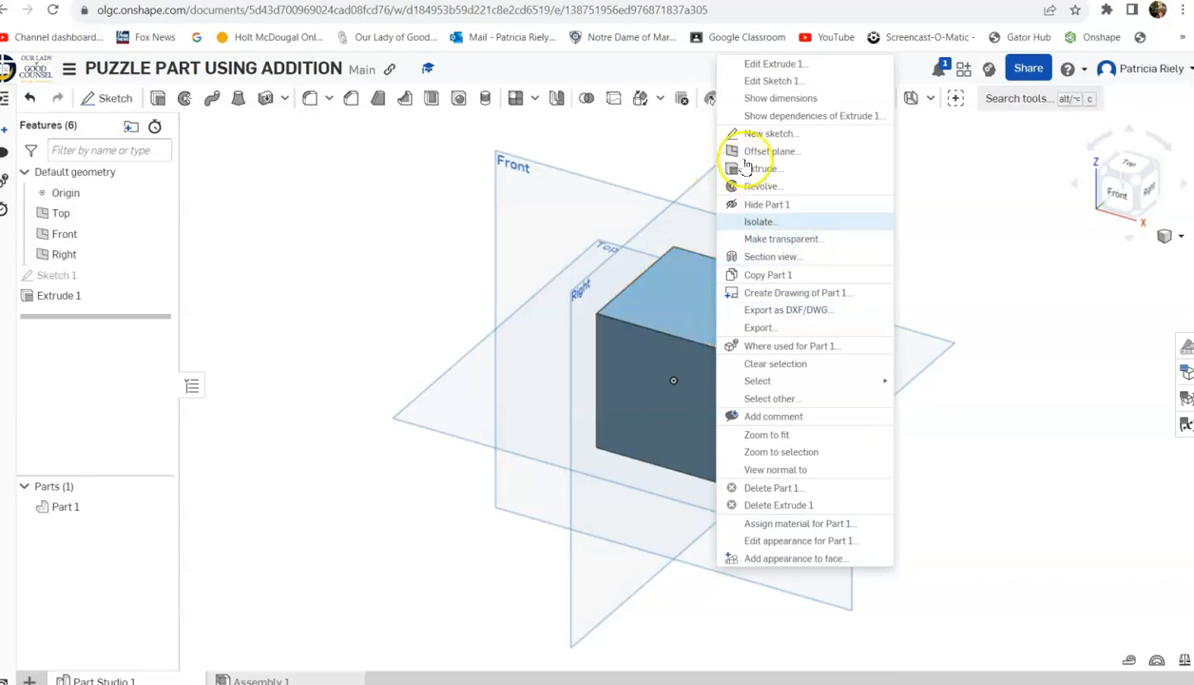
left_click(756, 134)
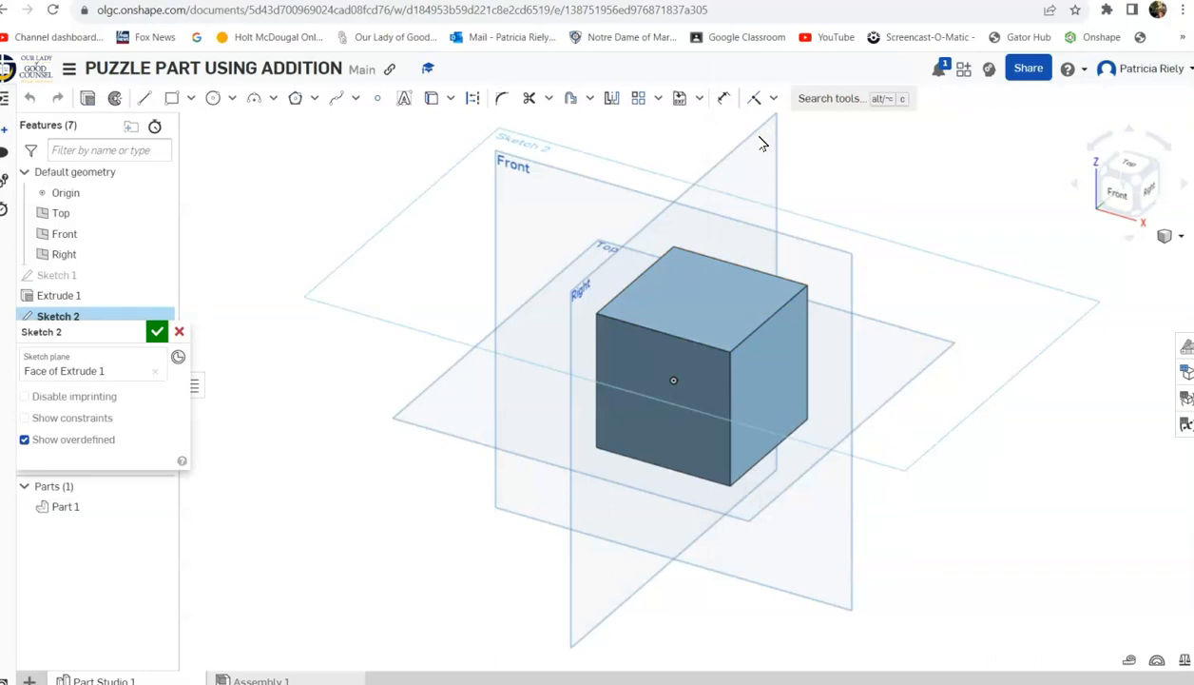
key("n")
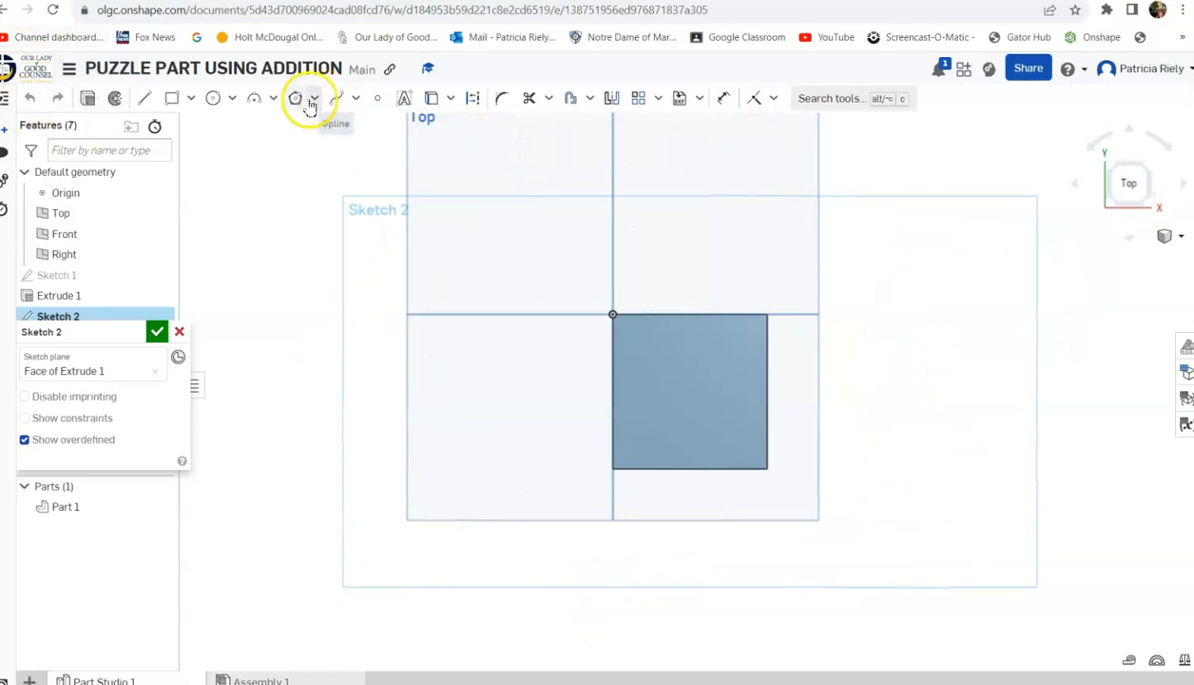
left_click(171, 98)
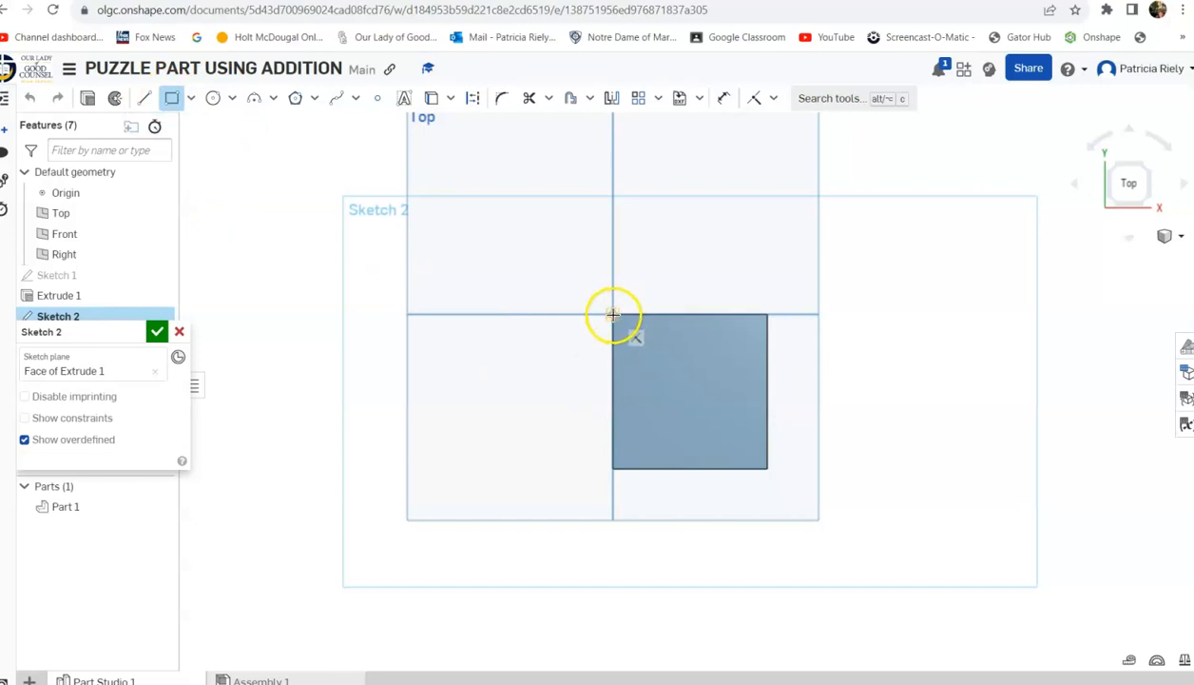
left_click(613, 315)
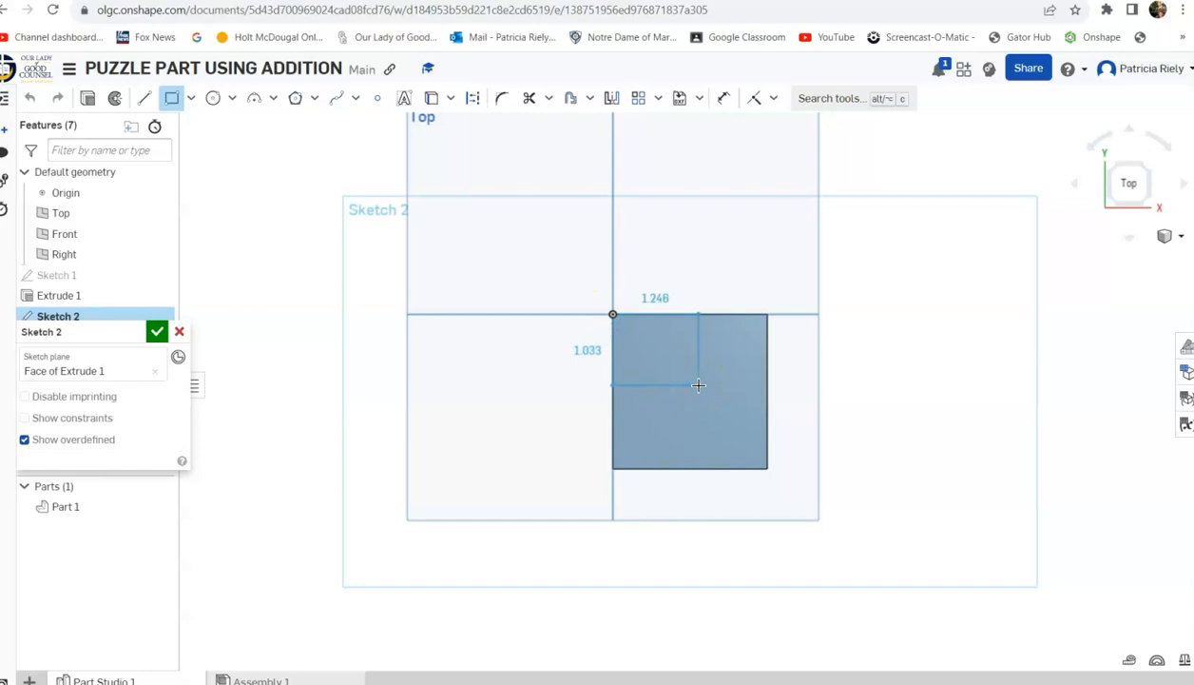
left_click(698, 385)
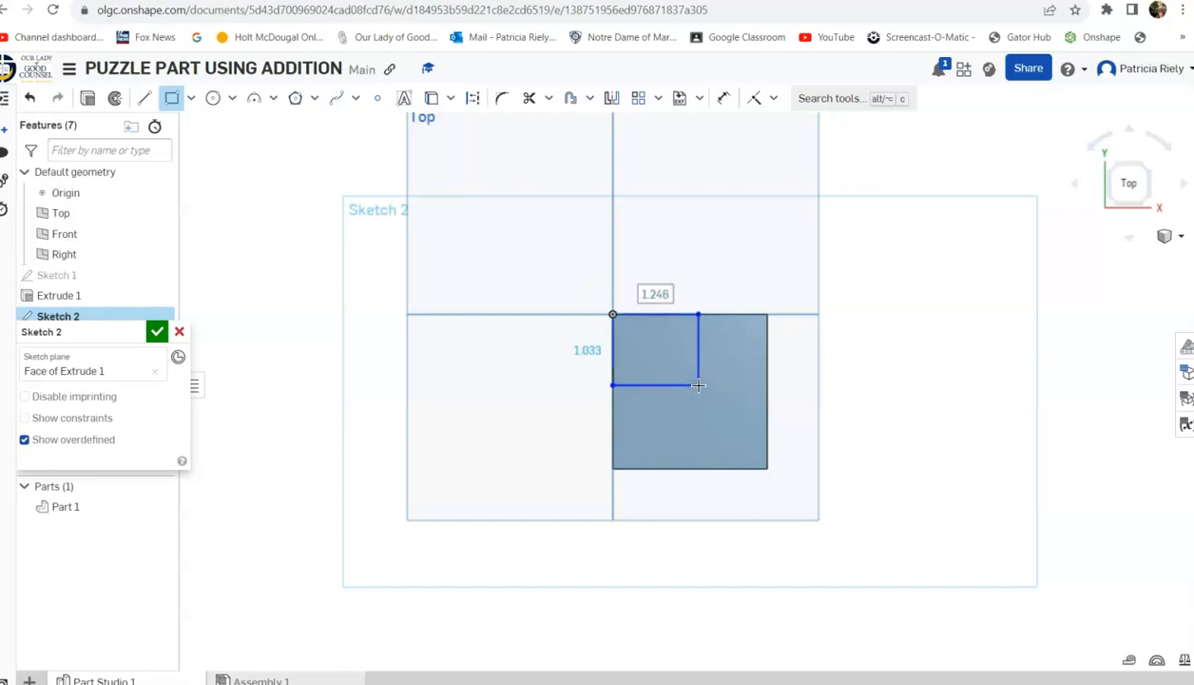
- Set the corner rectangle's width and height to 0.75 in each and finish the sketch
type(".")
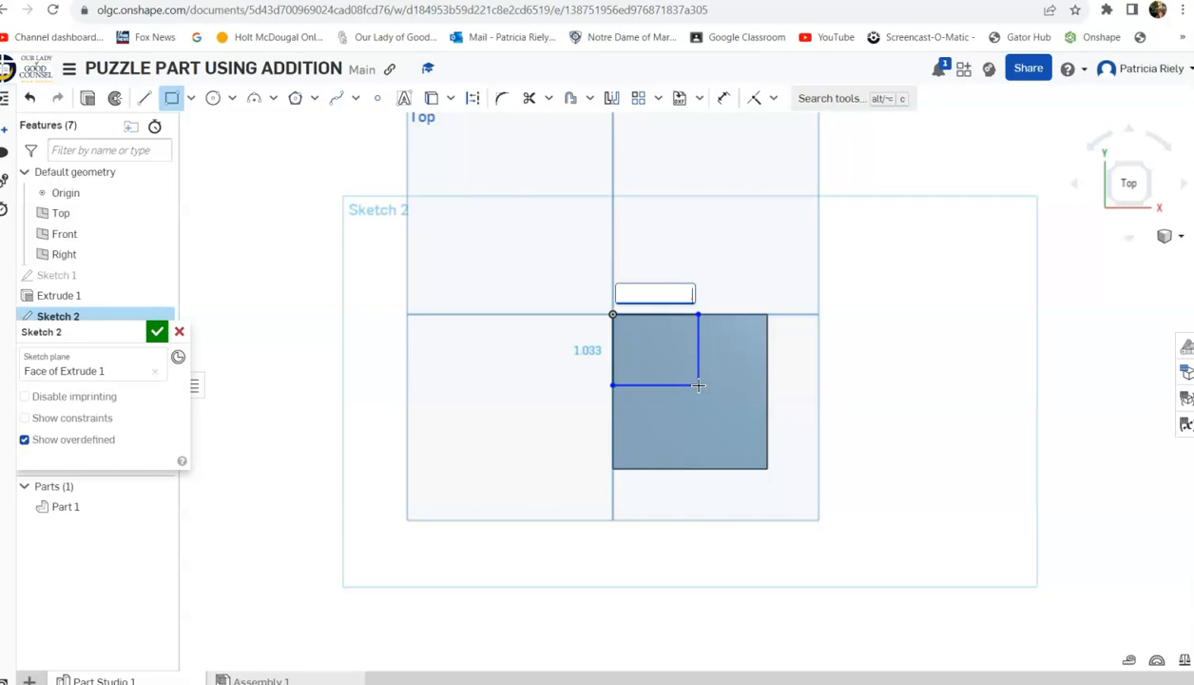
type("75")
key("Tab")
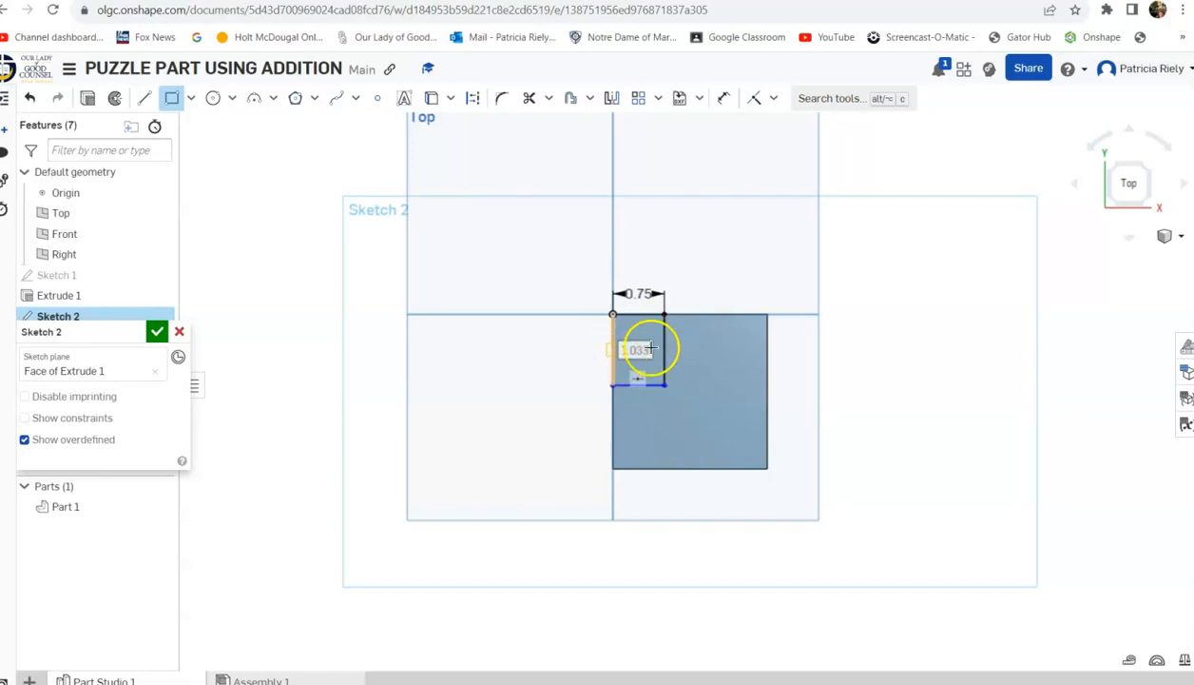
type(".")
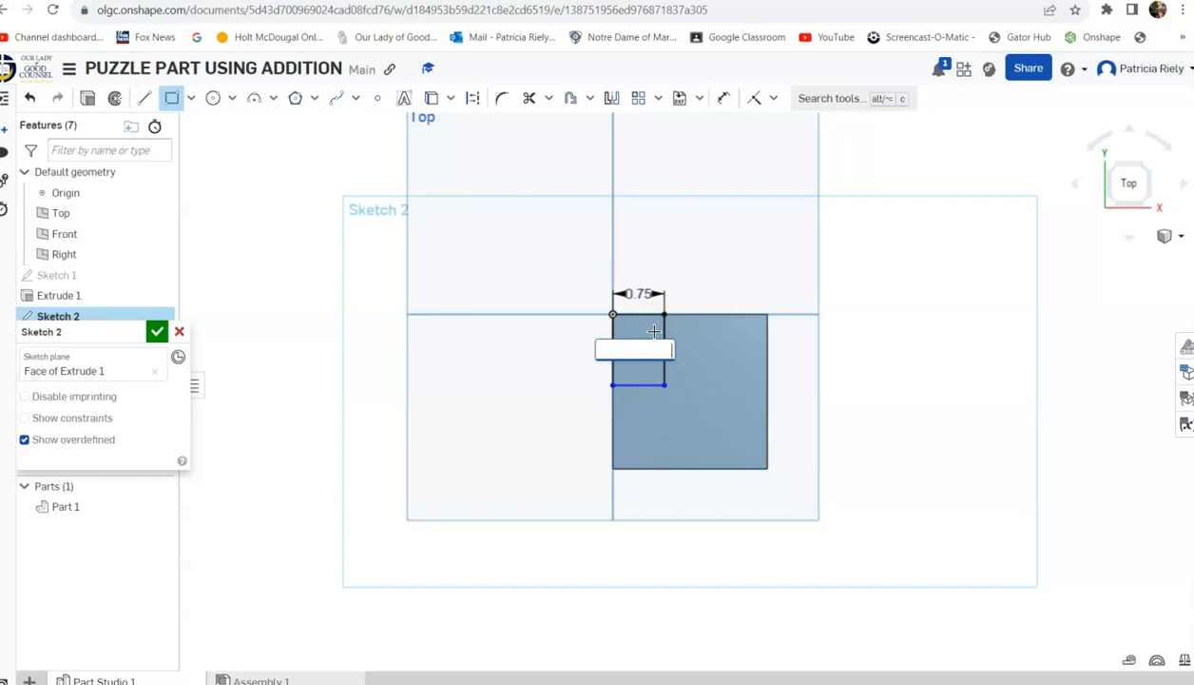
type("5")
key("Return")
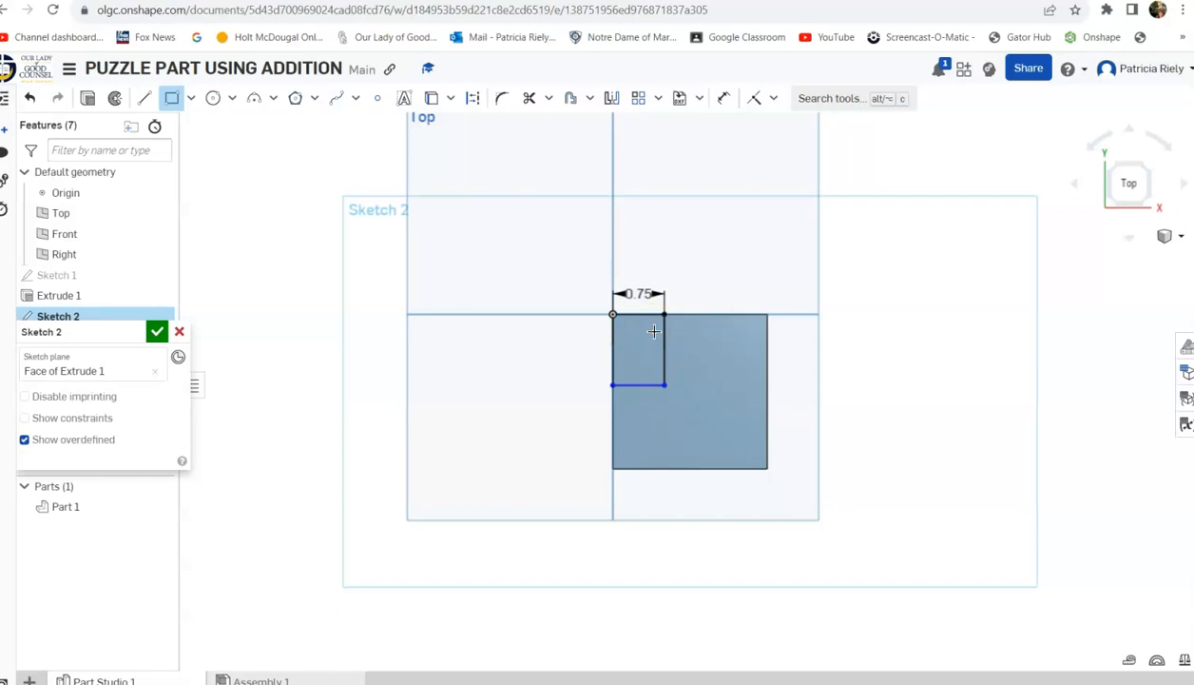
left_click(723, 404)
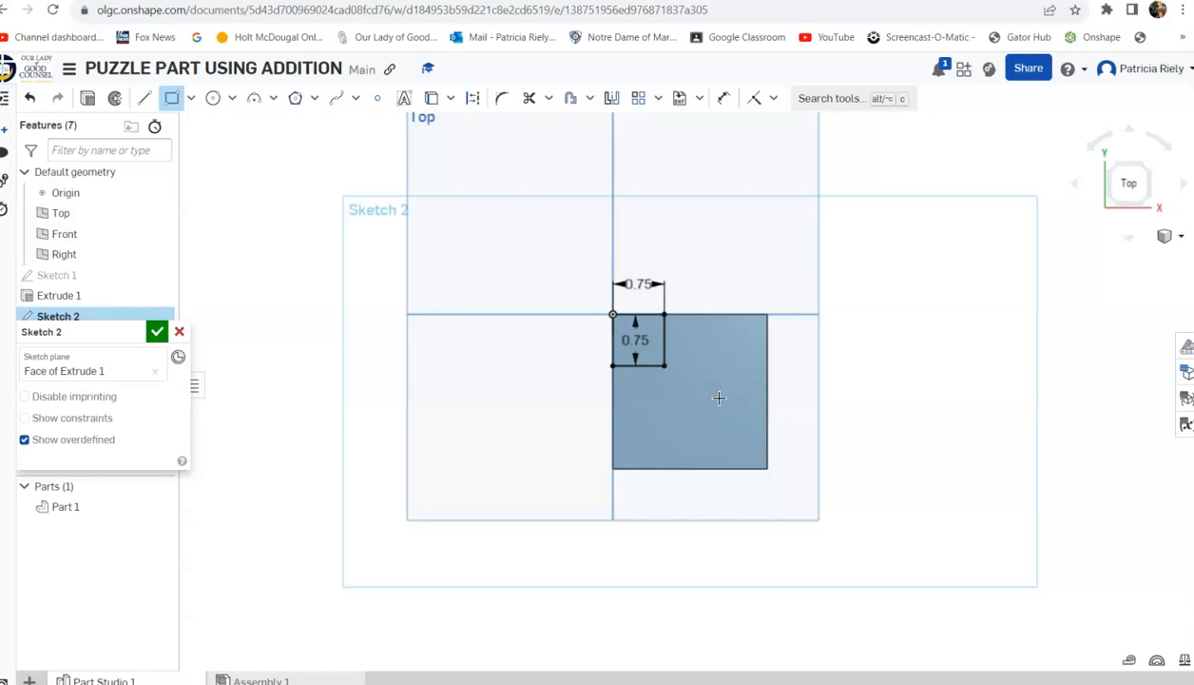
left_click(157, 331)
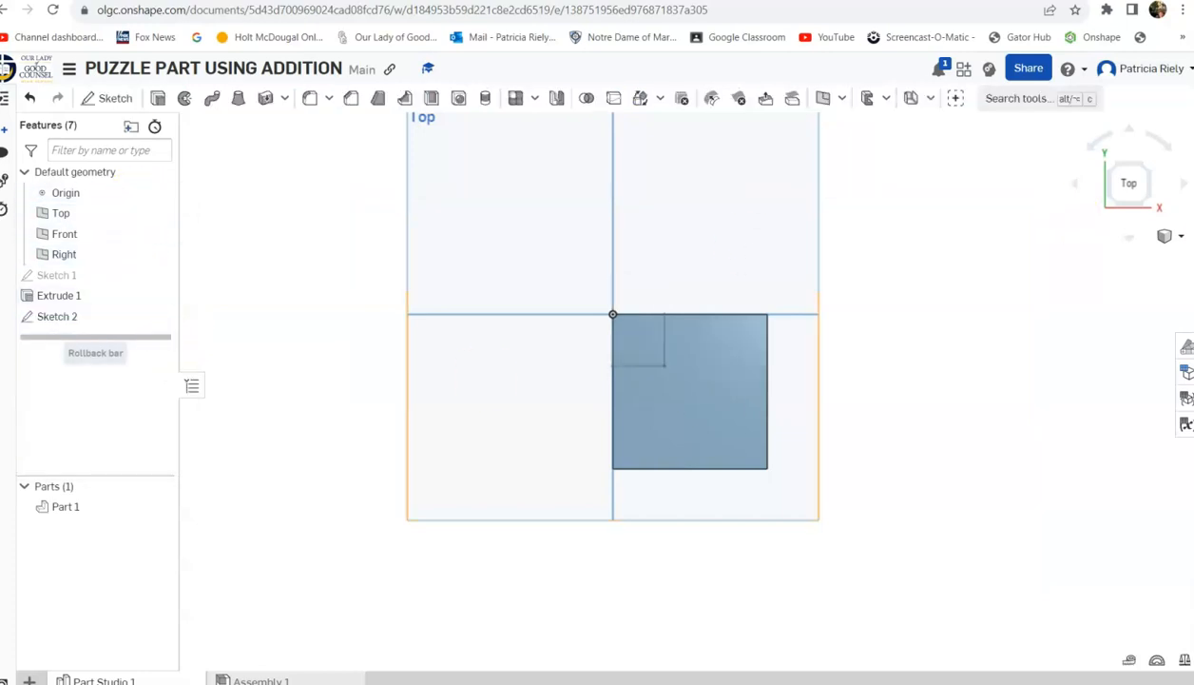
- Extrude the 0.75 in square region upward from the cube's top face, added to the part with a blind depth of 0.75 in
left_click(1152, 172)
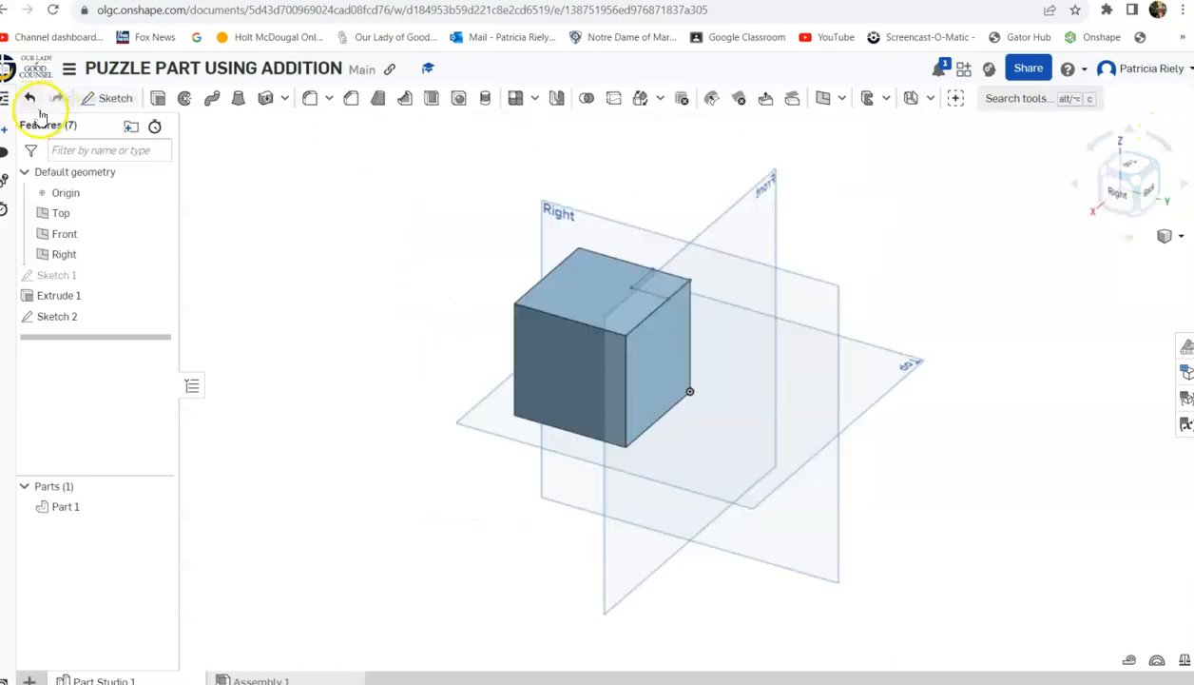
left_click(159, 101)
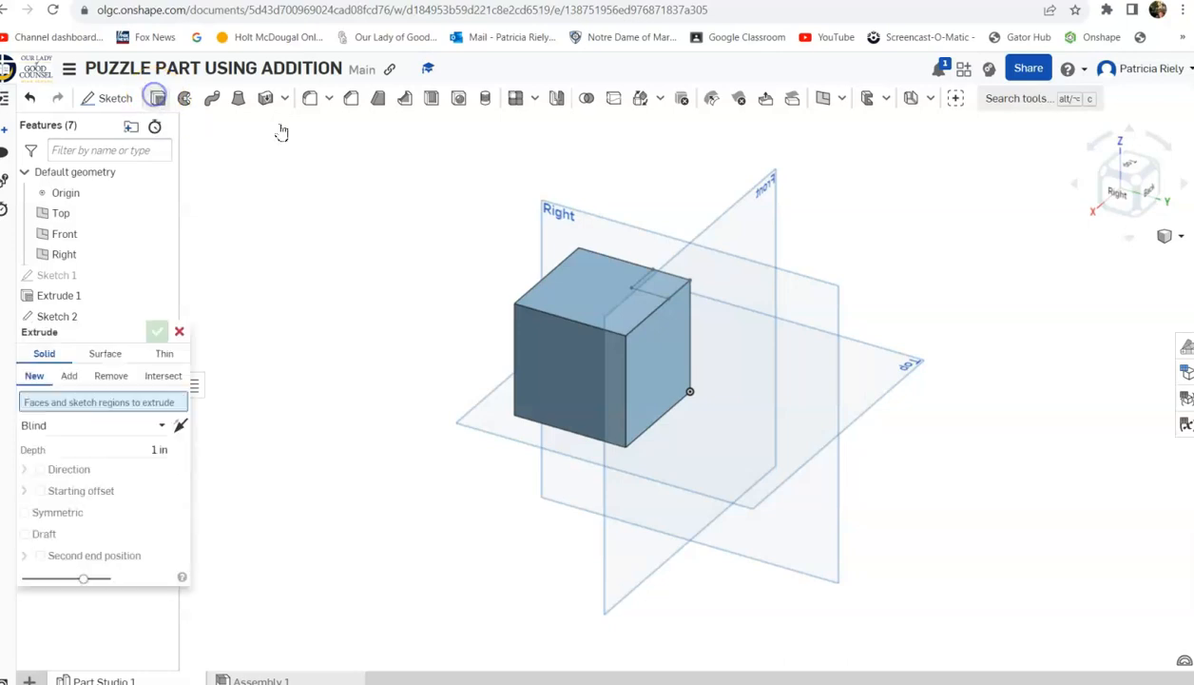
left_click(670, 288)
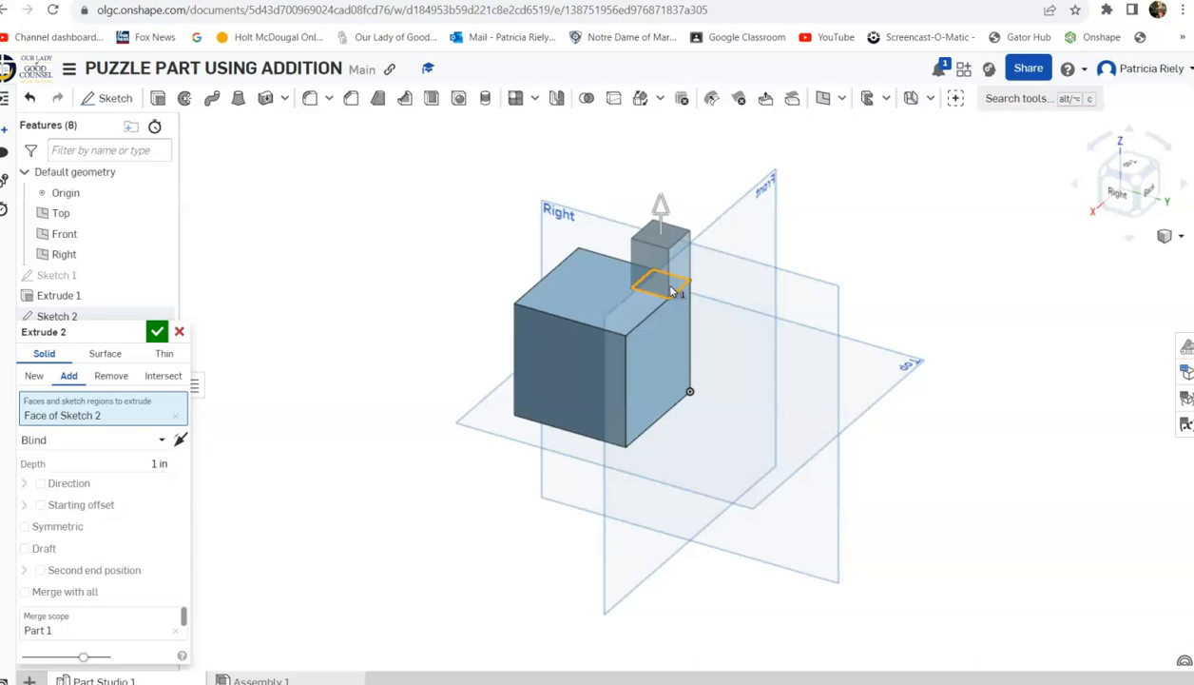
scroll(224, 320, "up", 1)
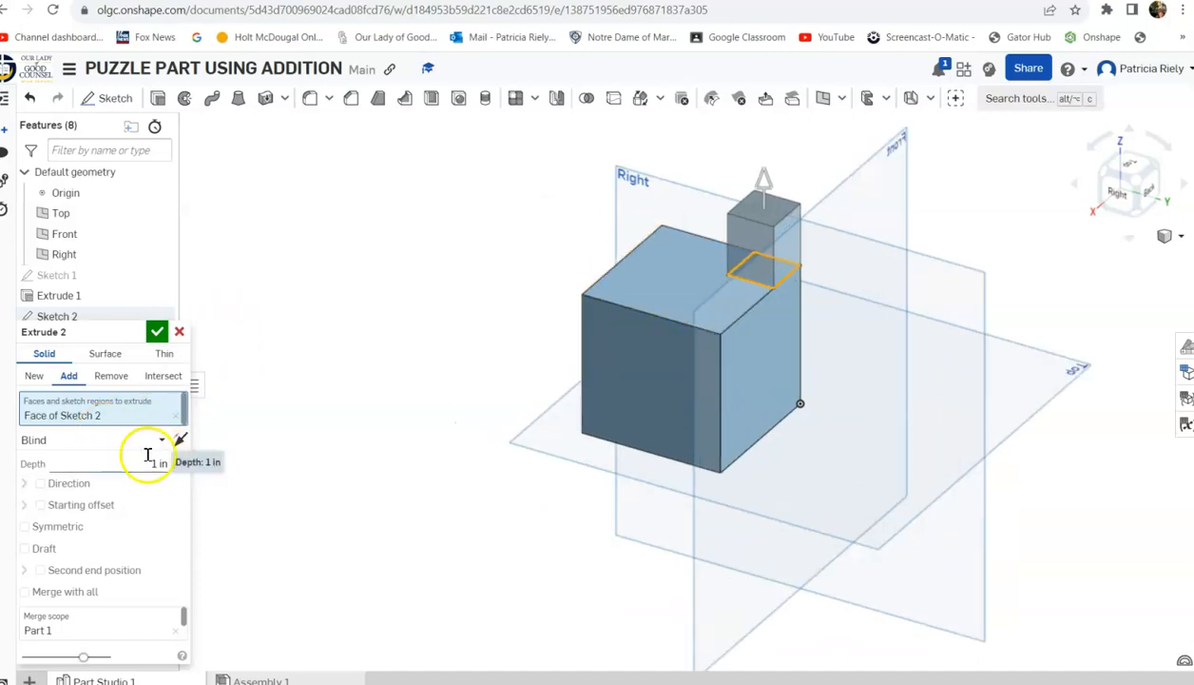
left_click(152, 461)
key("BackSpace")
type(".75")
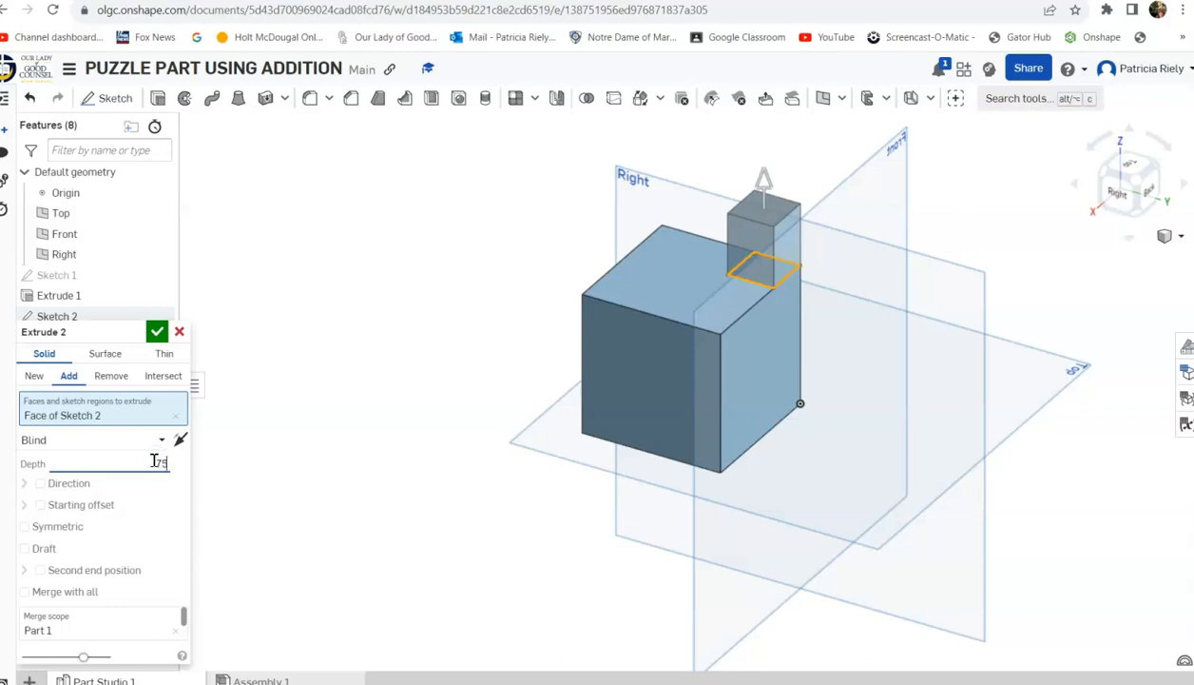
left_click(159, 333)
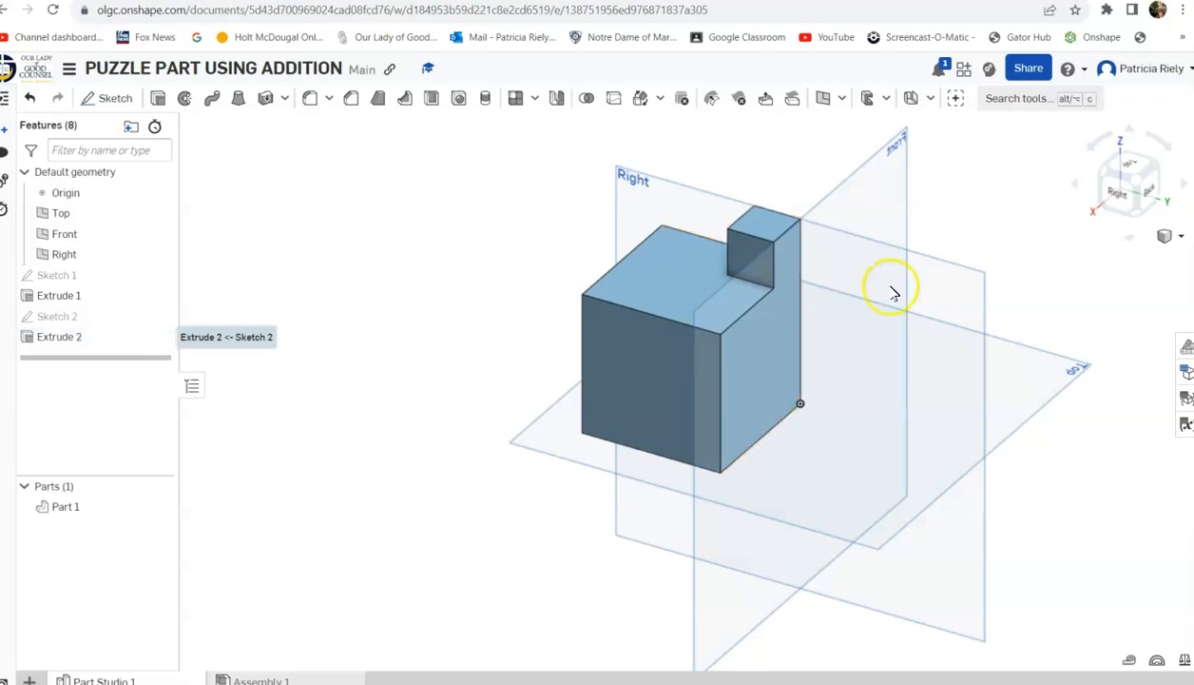
- Start a sketch on the cube's top face and draw a corner rectangle from the corner diagonally opposite the small block, about 1.25 by 1.14 in
right_click(641, 288)
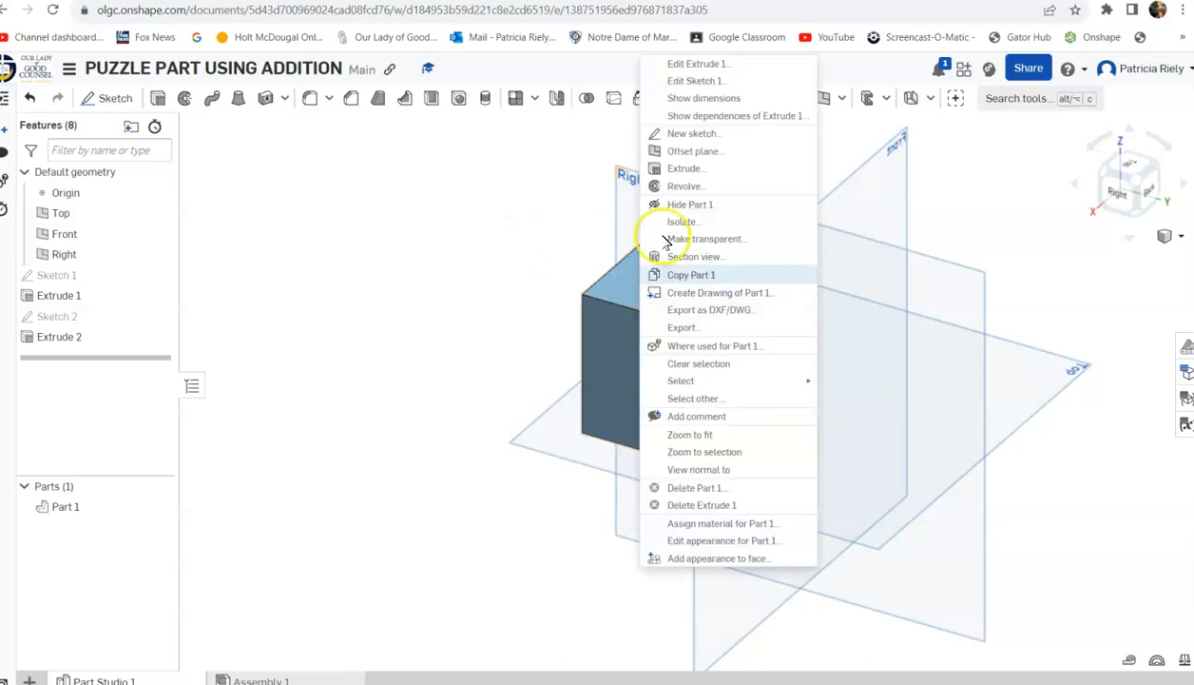
left_click(714, 134)
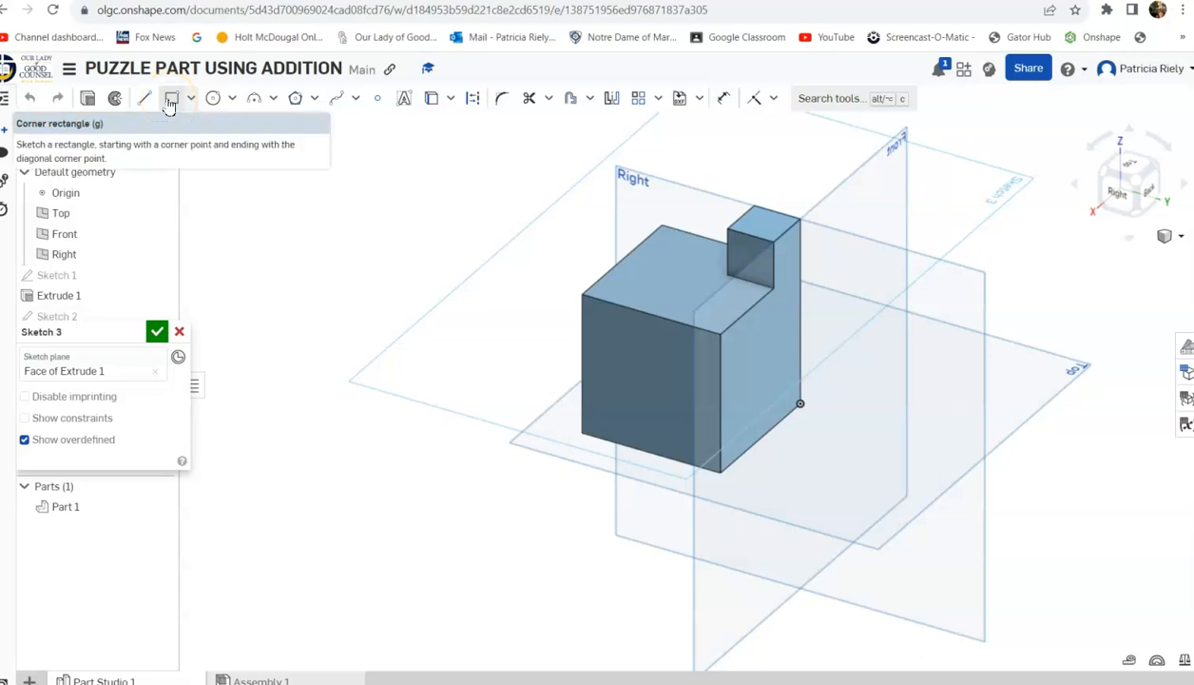
key("n")
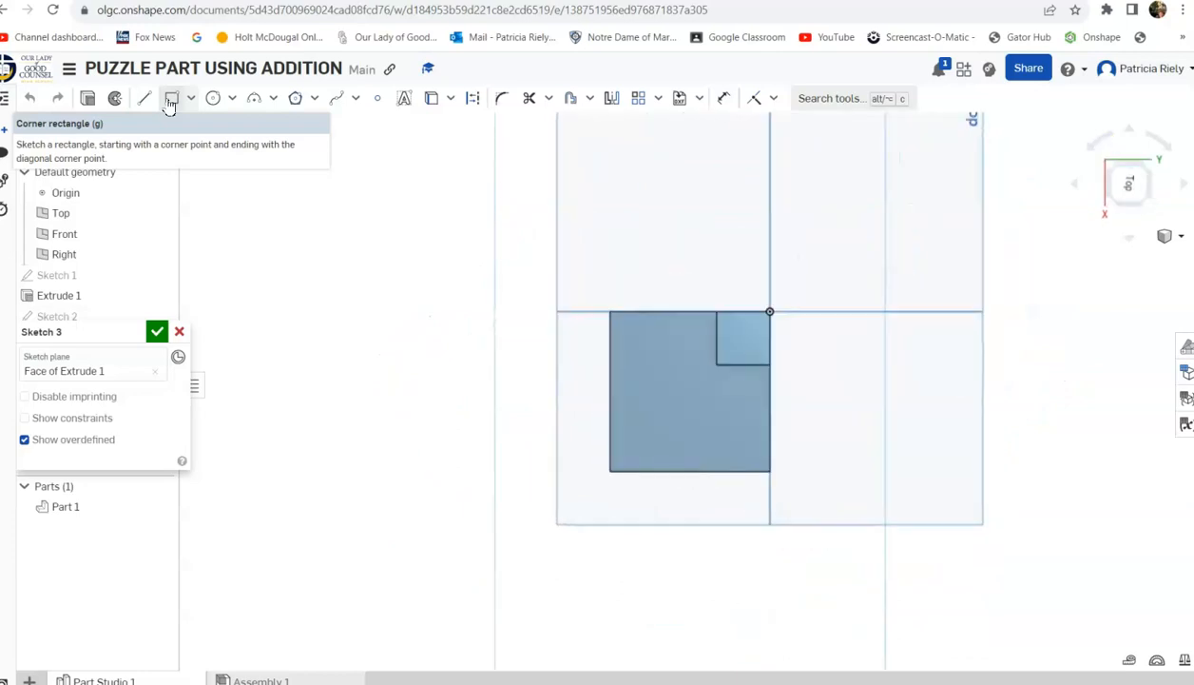
left_click(171, 99)
left_click(171, 105)
left_click(611, 470)
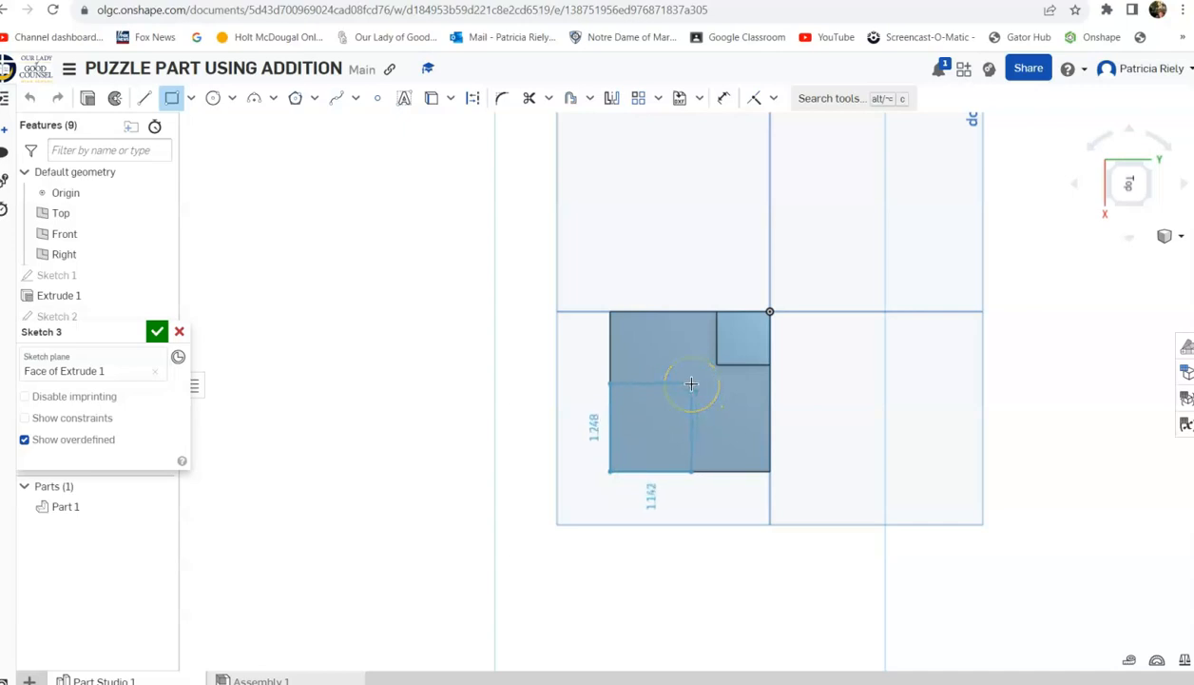
left_click(691, 384)
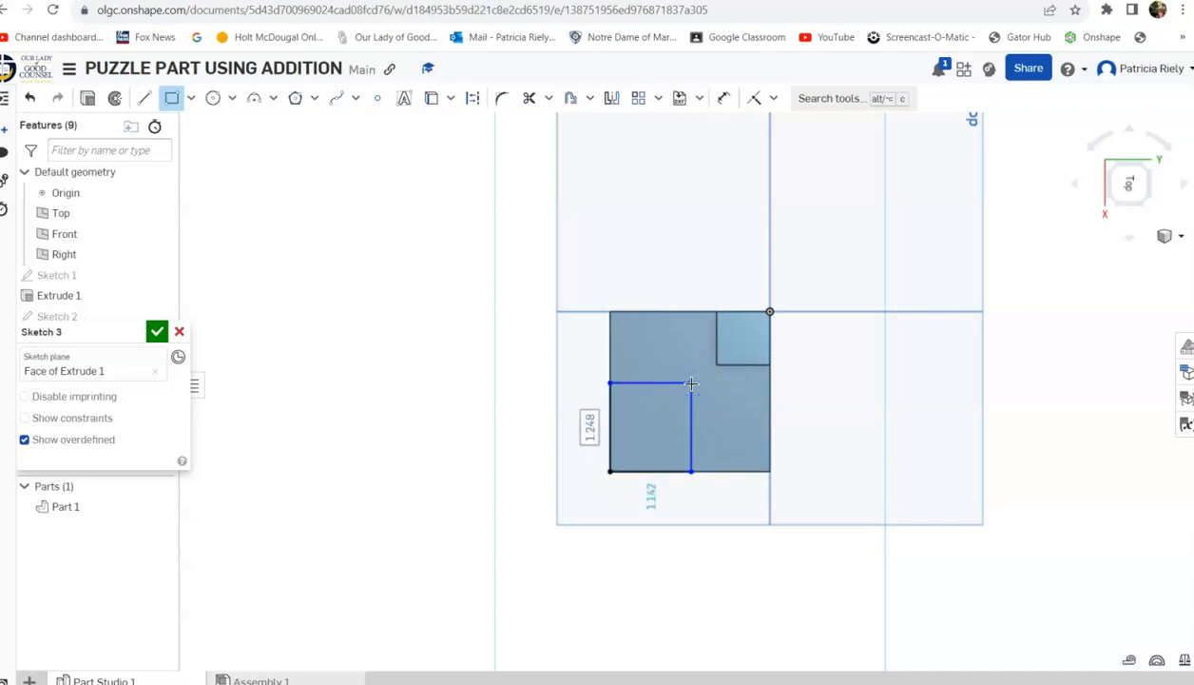
- Set the rectangle's vertical and horizontal dimensions to .75*2 in each
type(".")
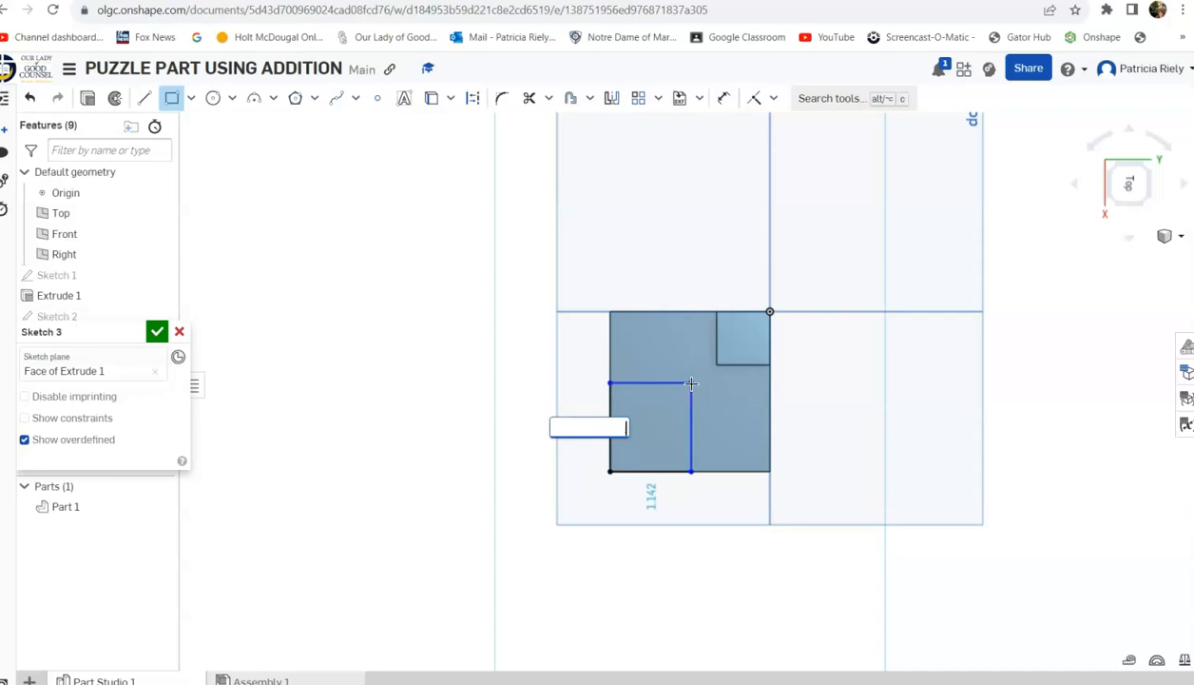
type("75*2")
key("Return")
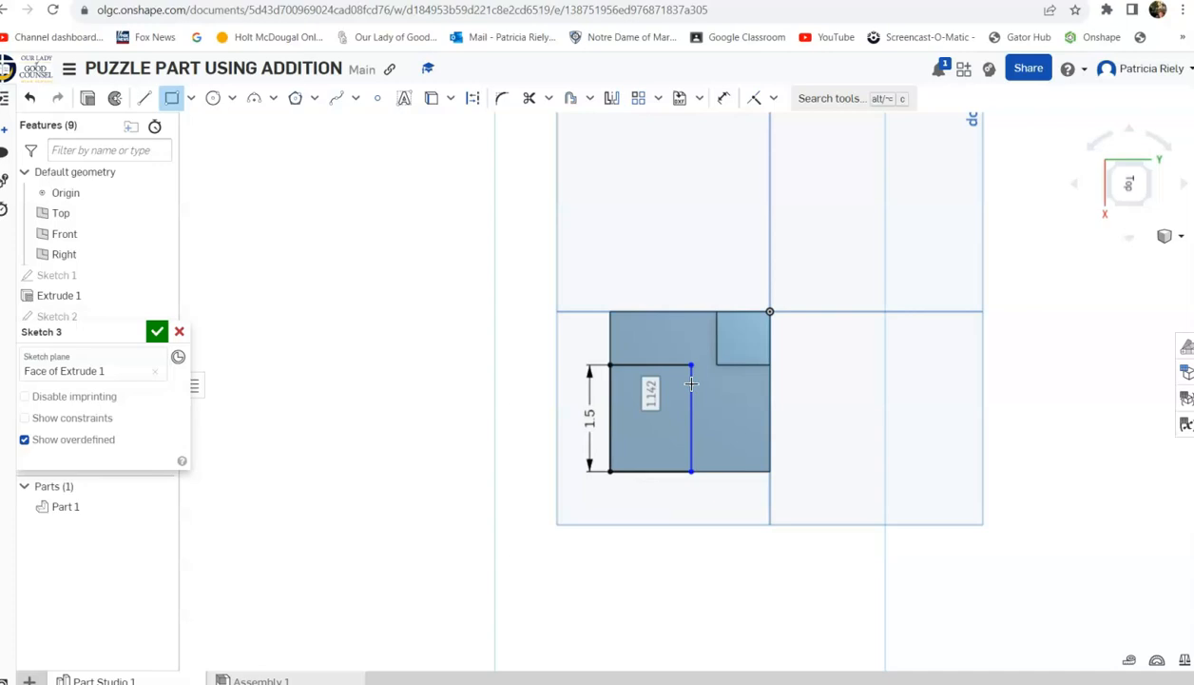
left_click(692, 383)
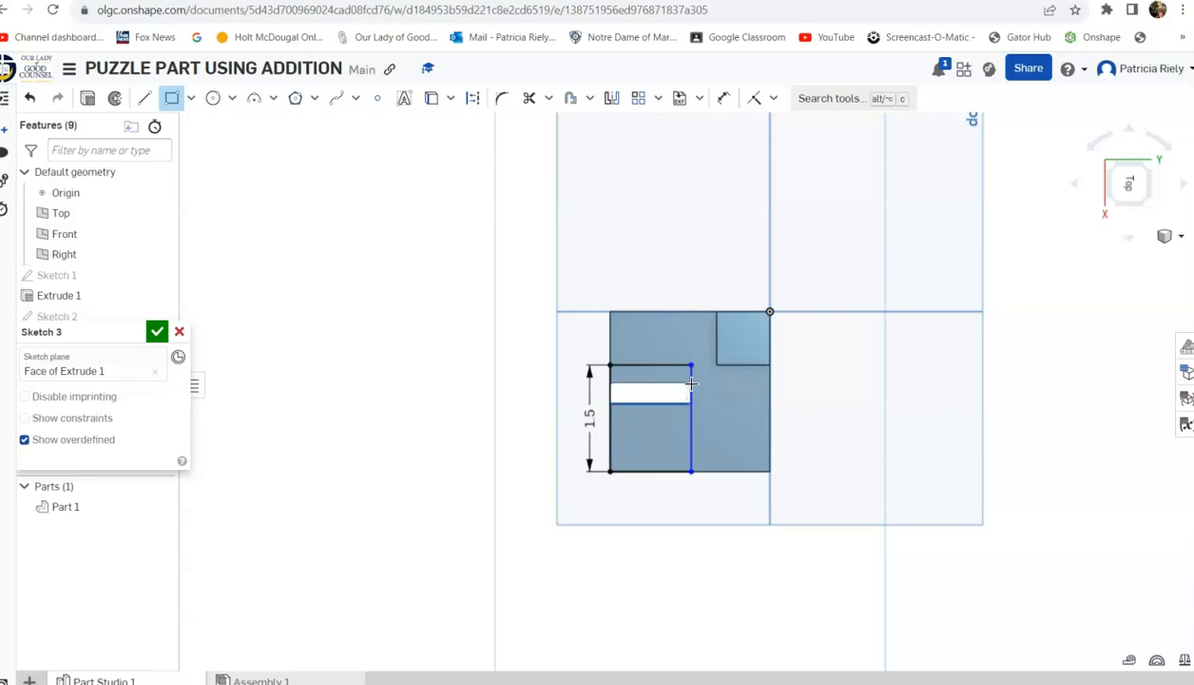
type("75*2")
key("Return")
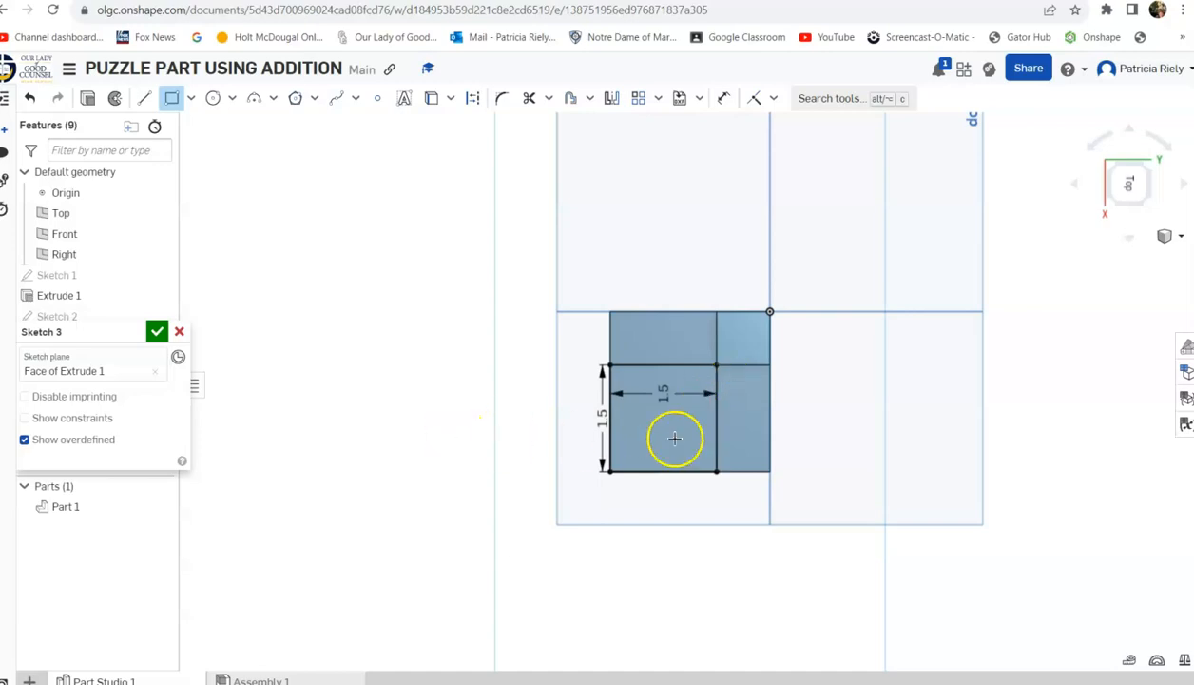
- Set the rectangle's horizontal dimension to 1.25 in and finish the sketch
left_click(663, 390)
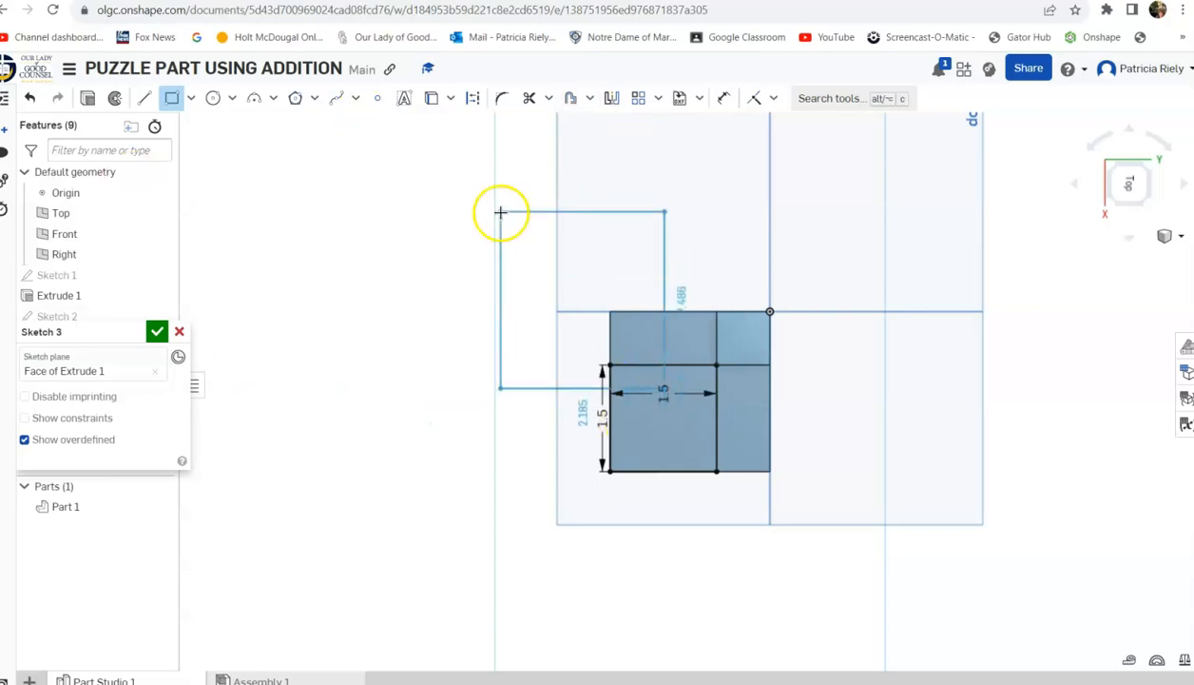
key("Escape")
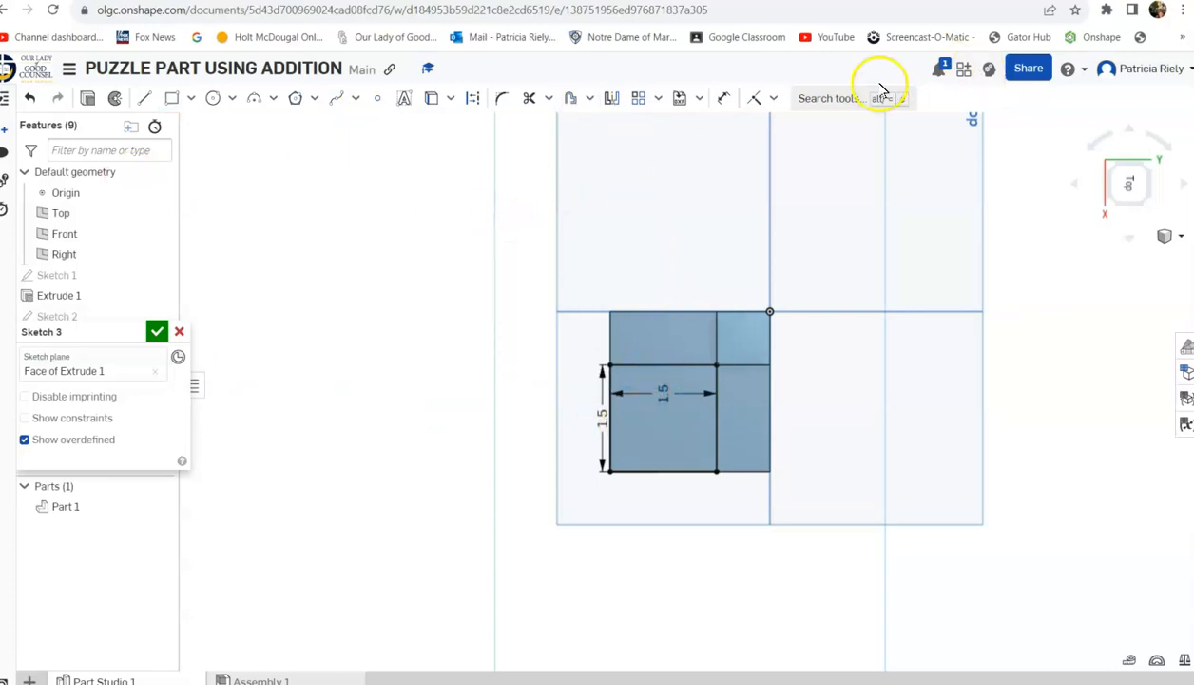
left_click(725, 100)
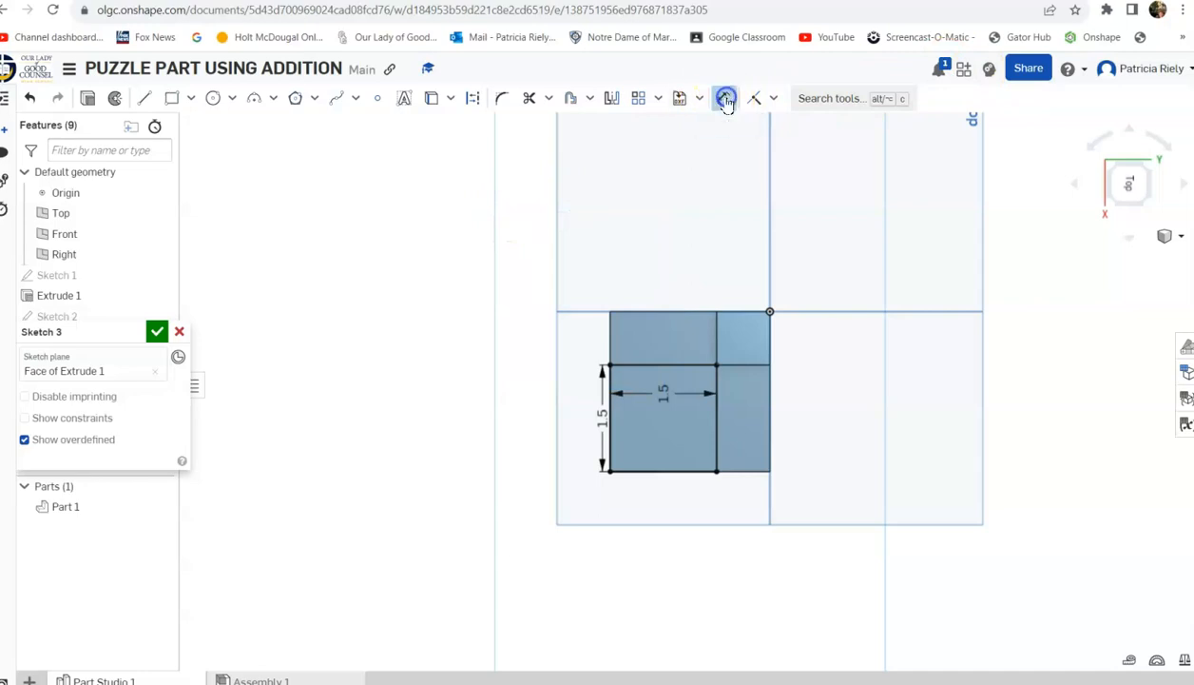
double_click(670, 400)
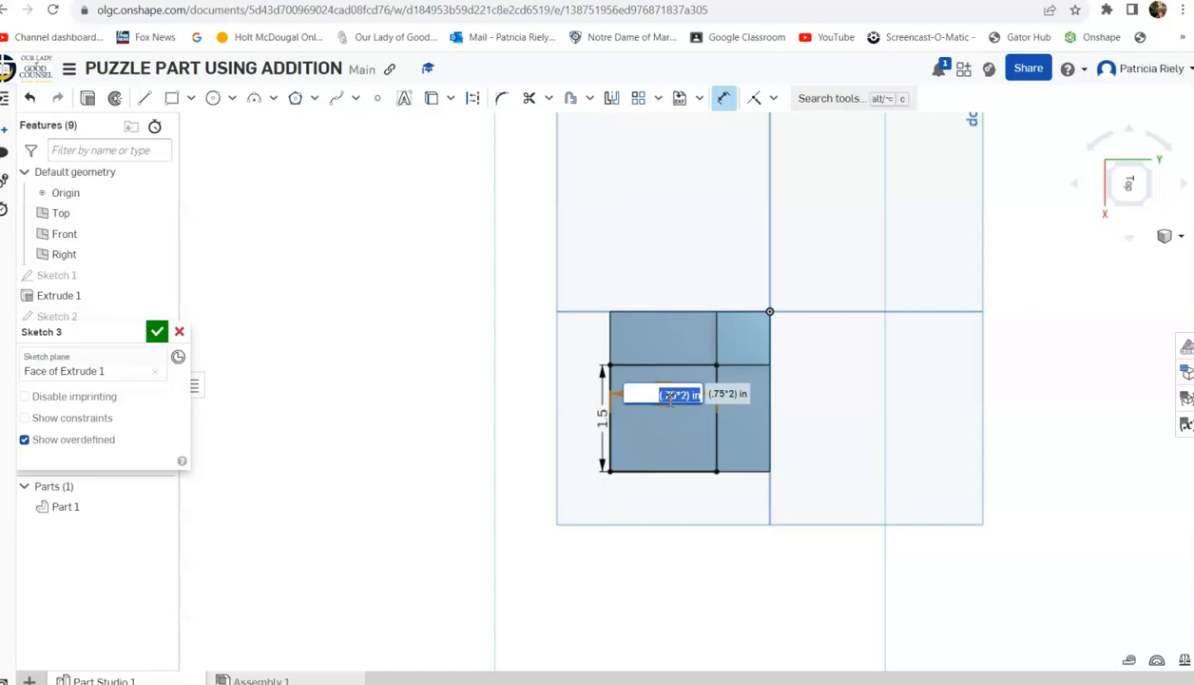
key("BackSpace")
type("1.25")
key("Return")
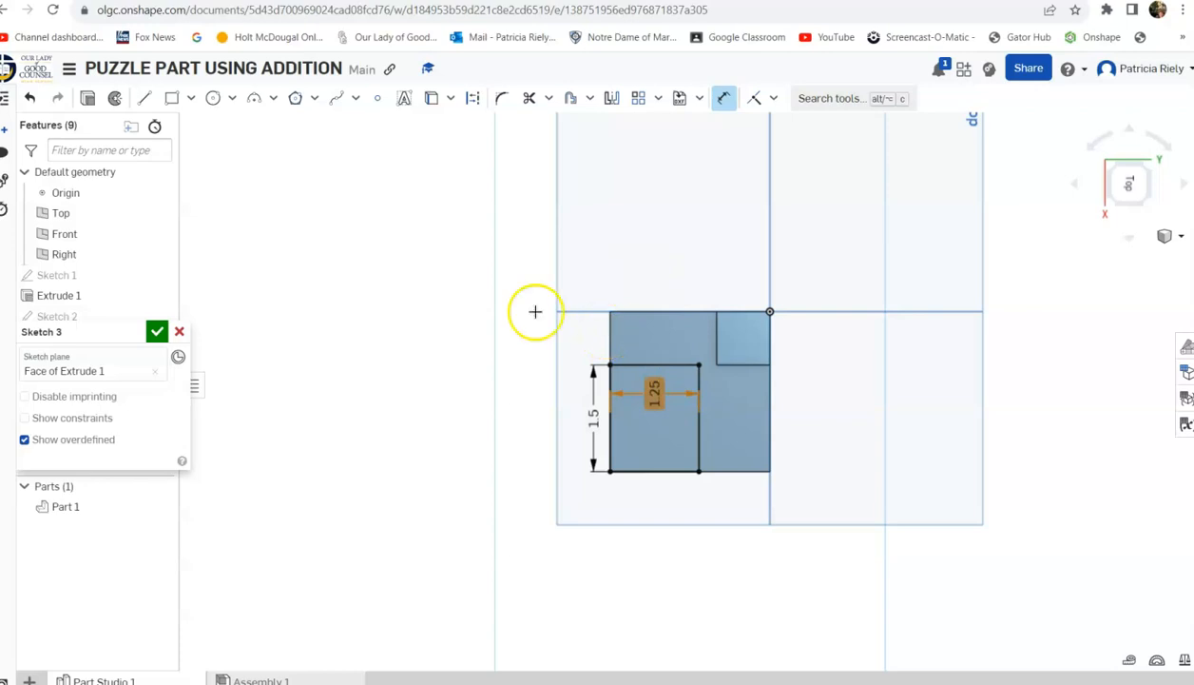
left_click(157, 333)
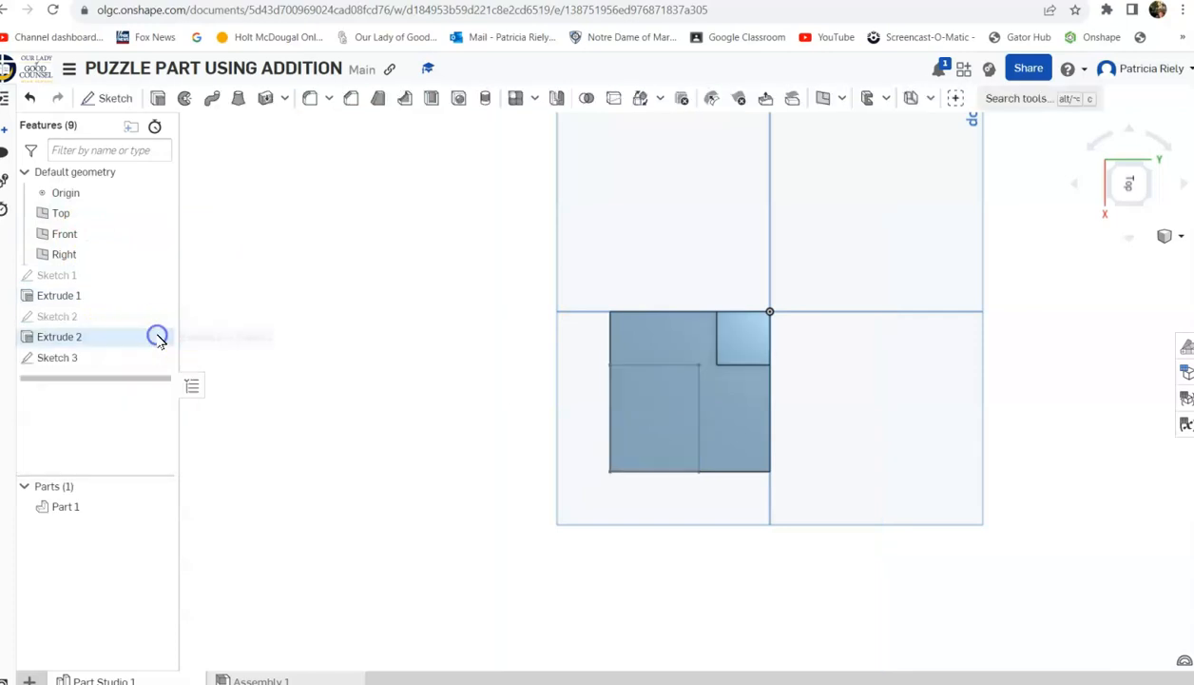
- Extrude the 1.5 by 1.25 in rectangle region upward, added to the part with a blind depth of 2.25 in
left_click(1151, 167)
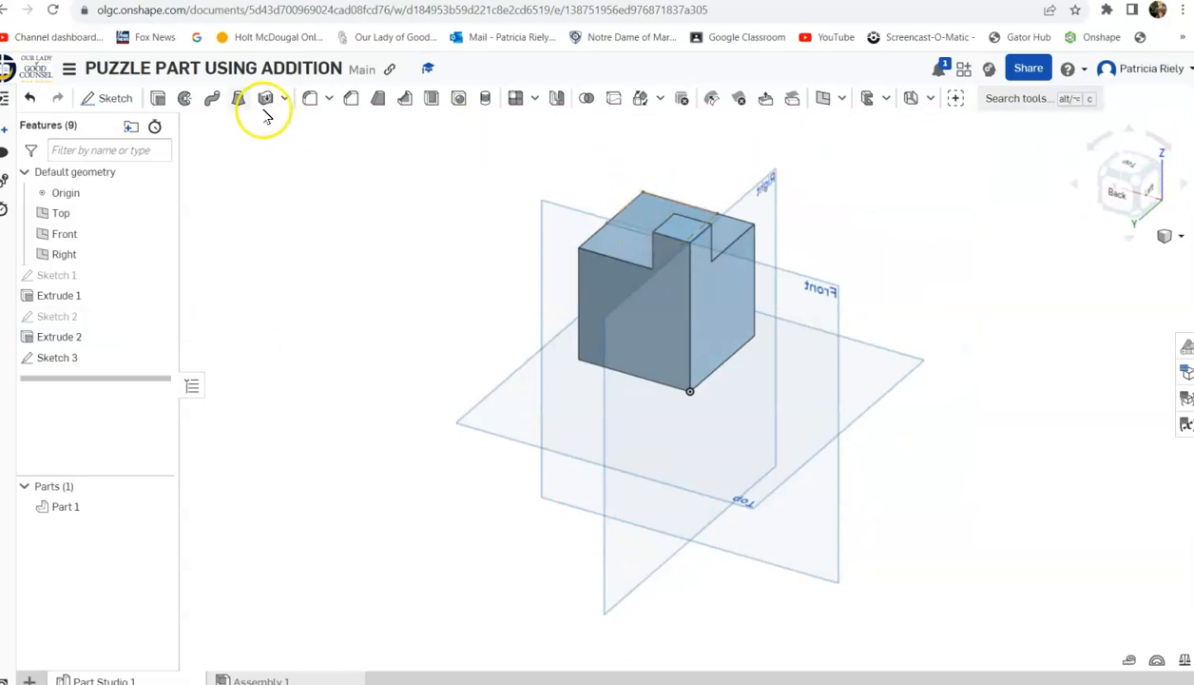
left_click(158, 101)
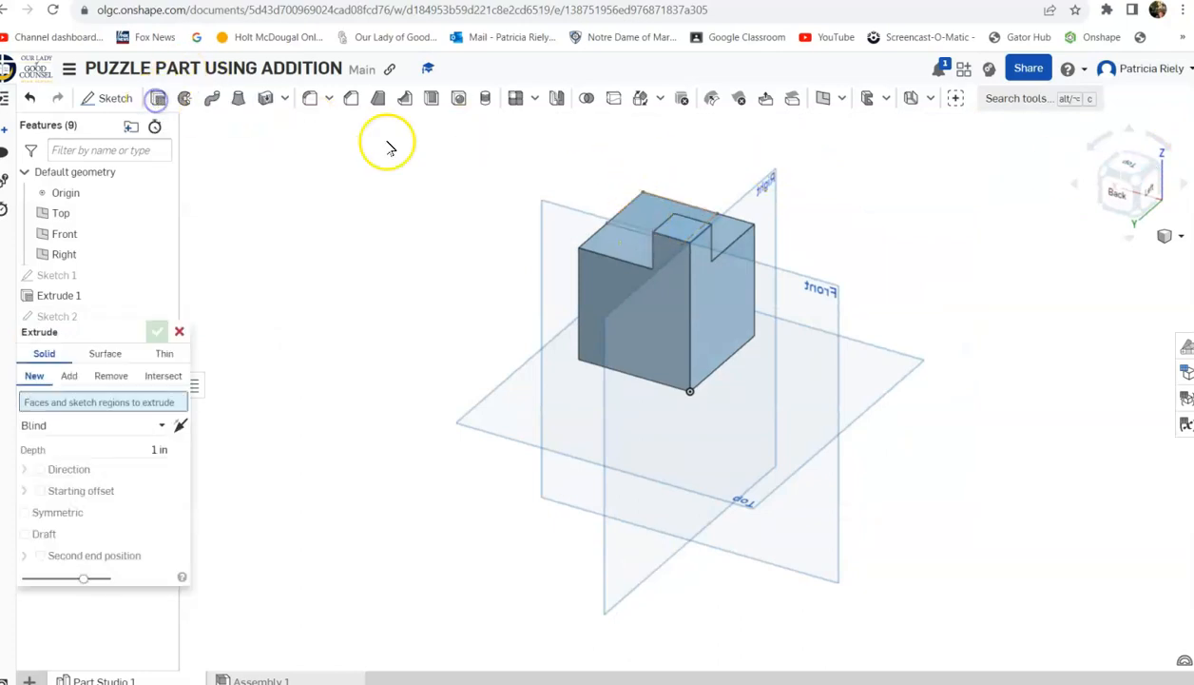
left_click(652, 206)
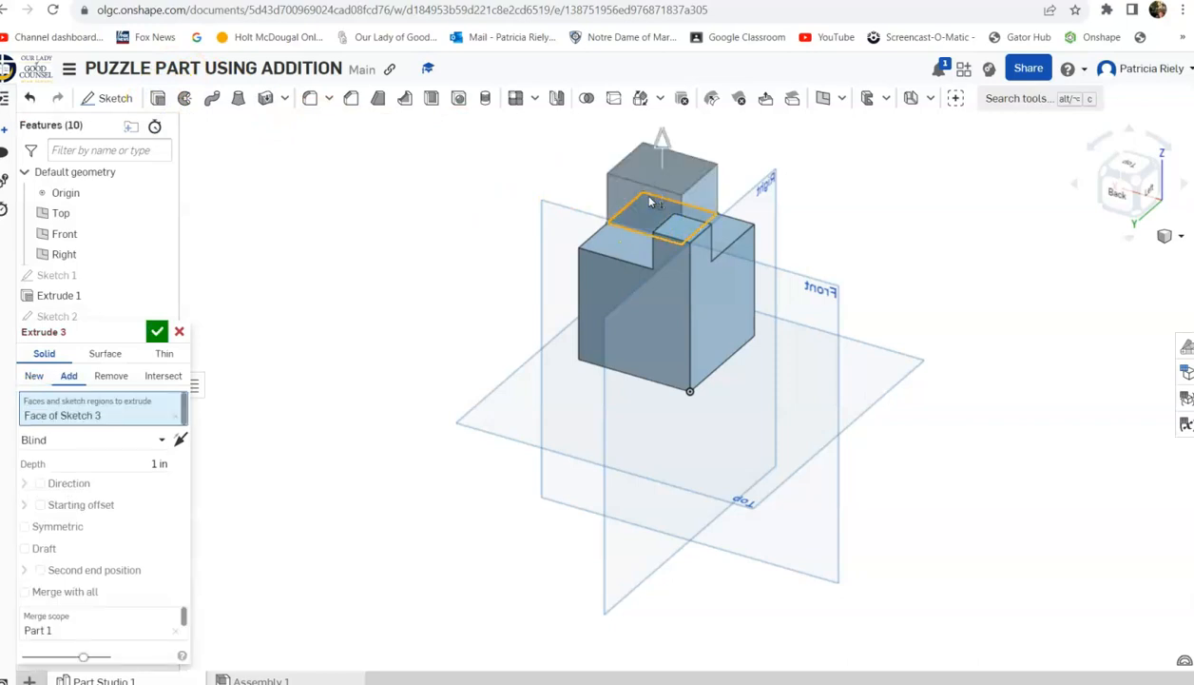
left_click(159, 462)
key("BackSpace")
type("2 in")
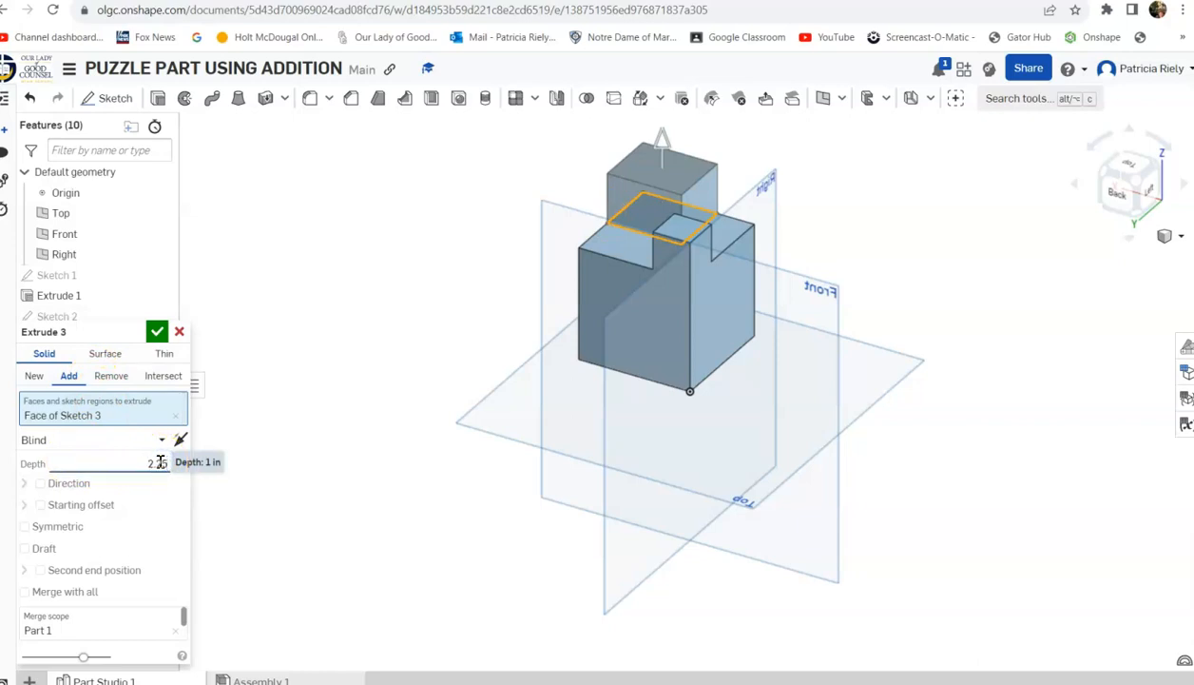
left_click(157, 331)
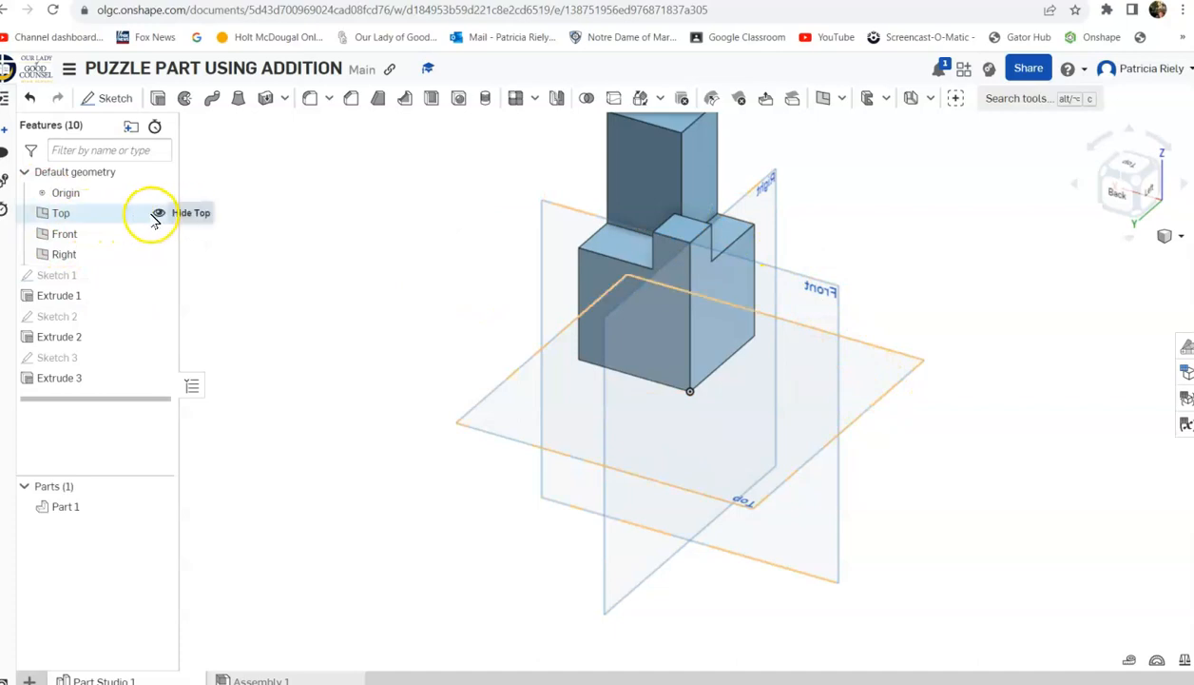
- Hide the Top, Front and Right default planes
left_click(157, 214)
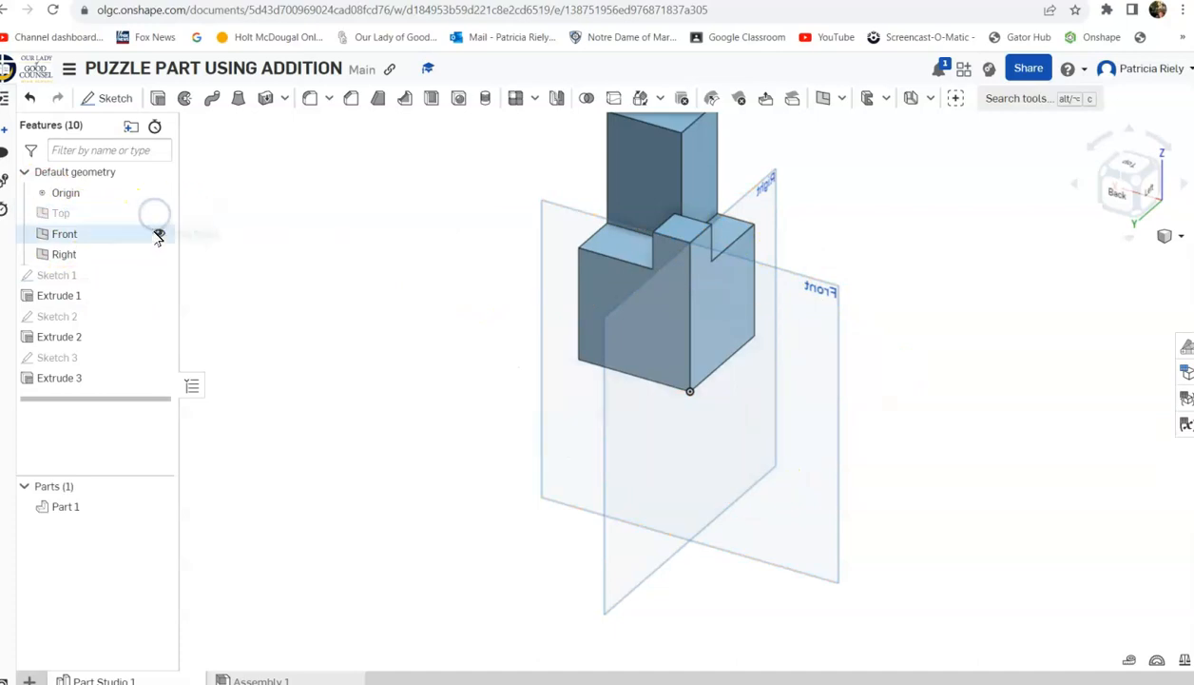
left_click(158, 234)
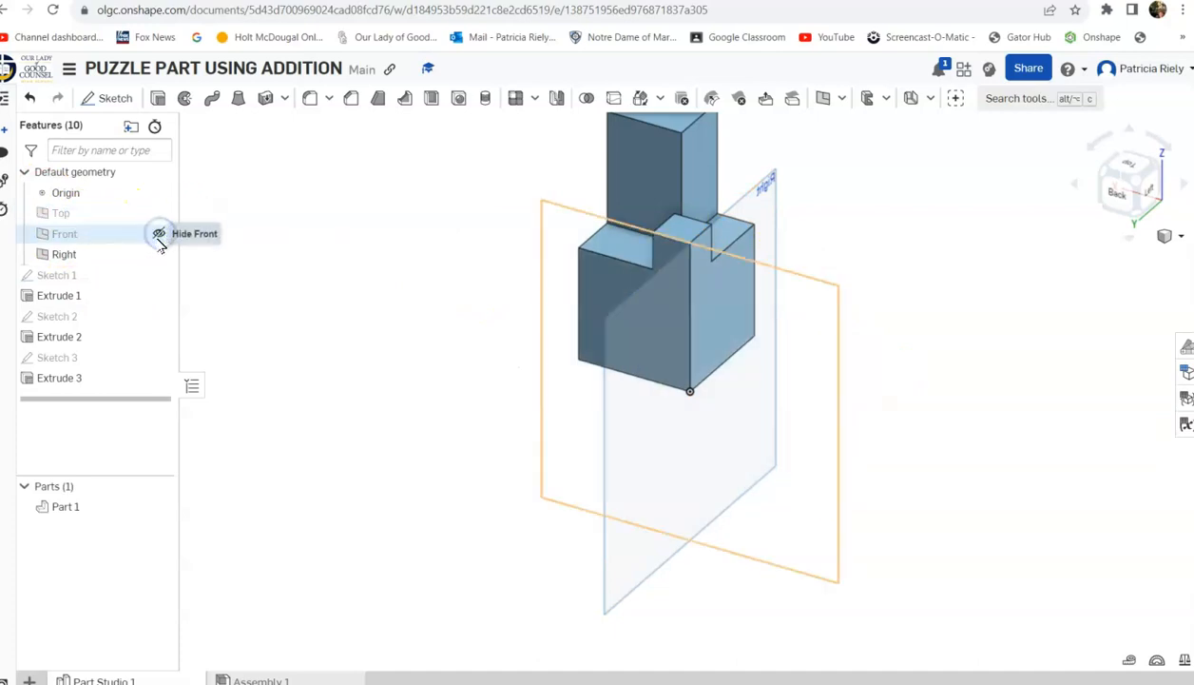
left_click(157, 254)
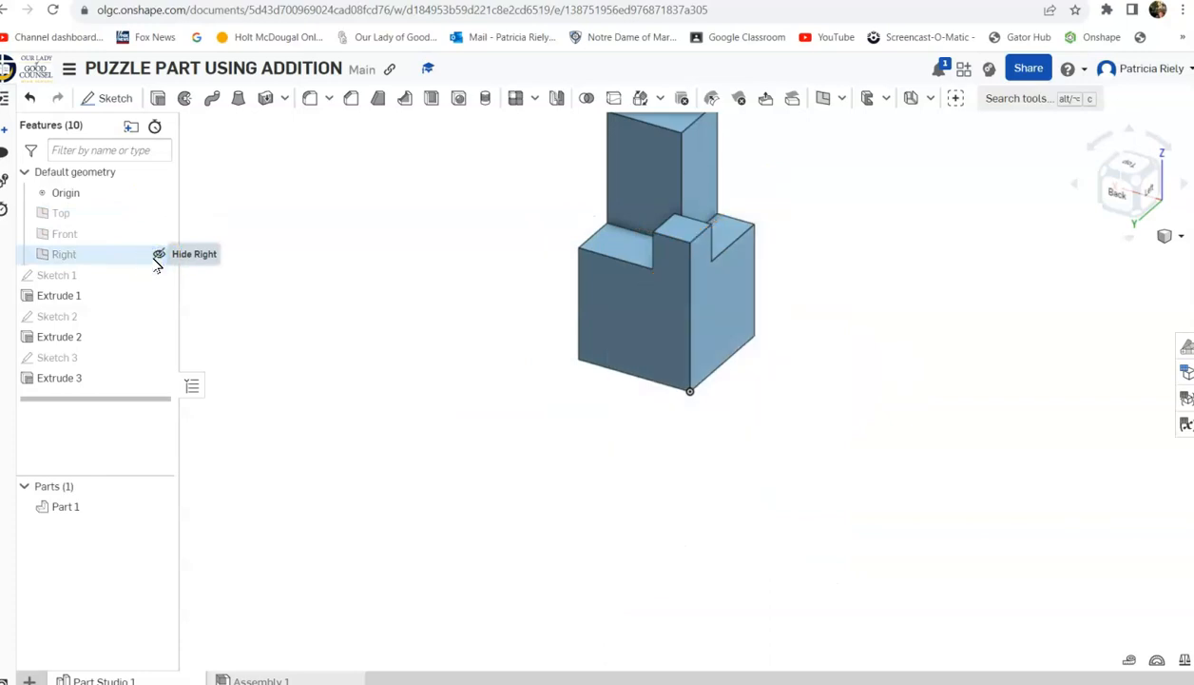
- Change the whole part's appearance to dark green, hex 327014
scroll(385, 459, "down", 2)
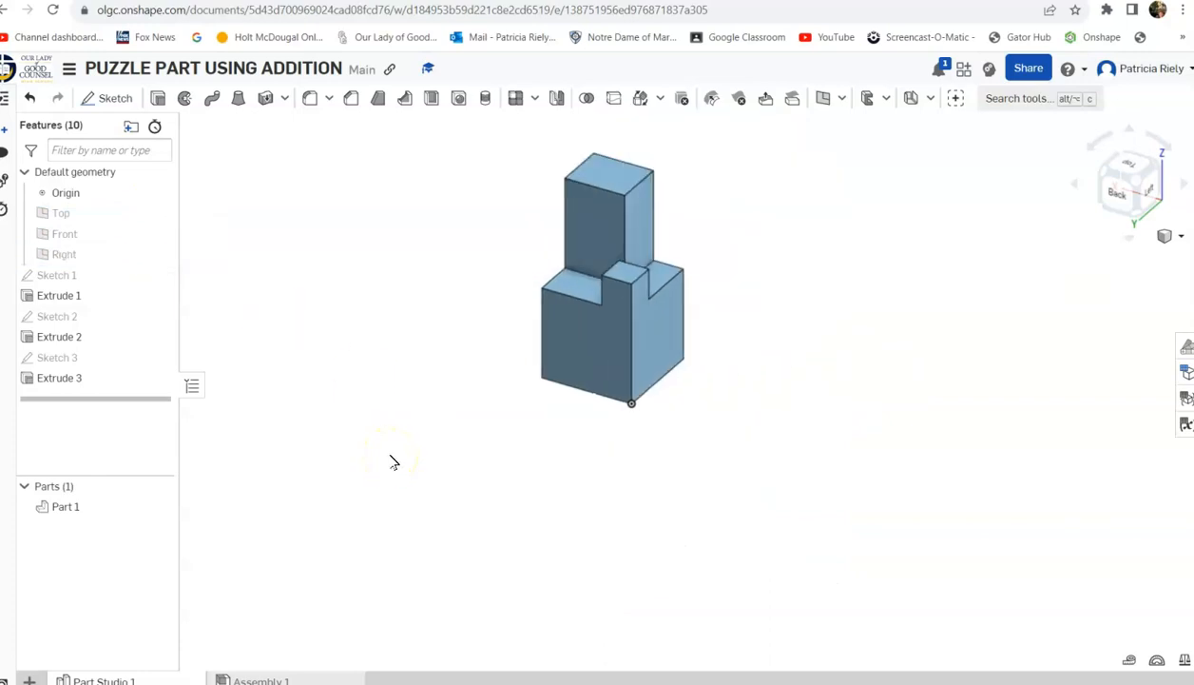
scroll(390, 458, "down", 1)
scroll(394, 462, "up", 1)
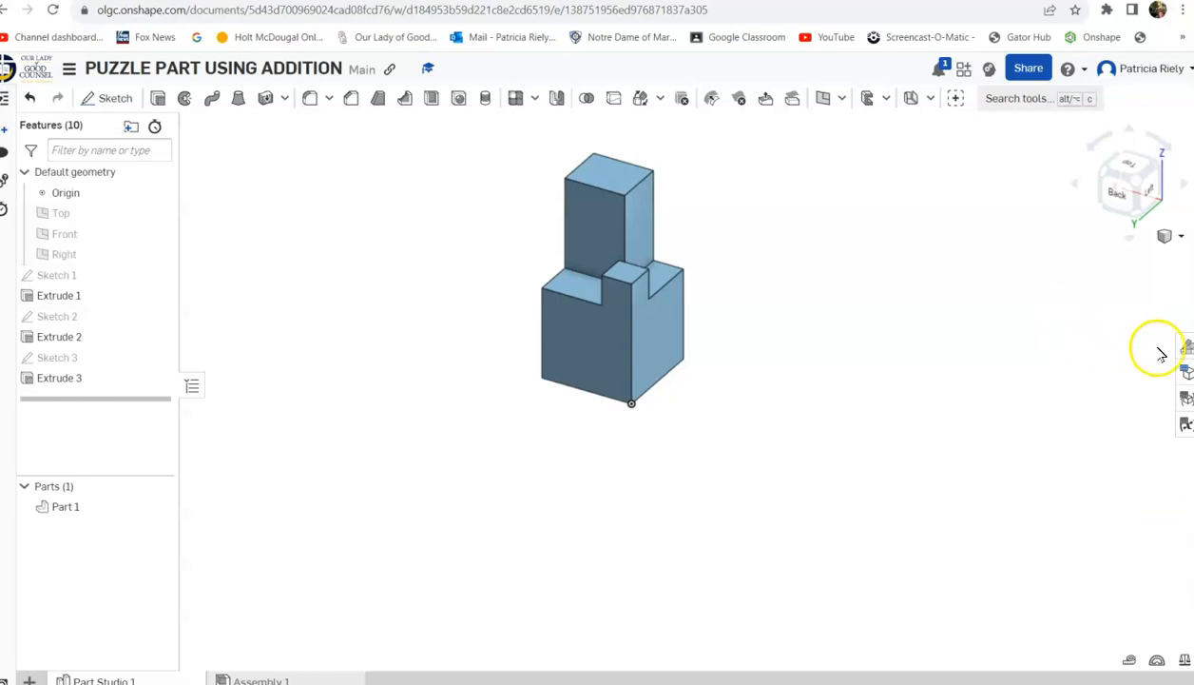
left_click(1187, 348)
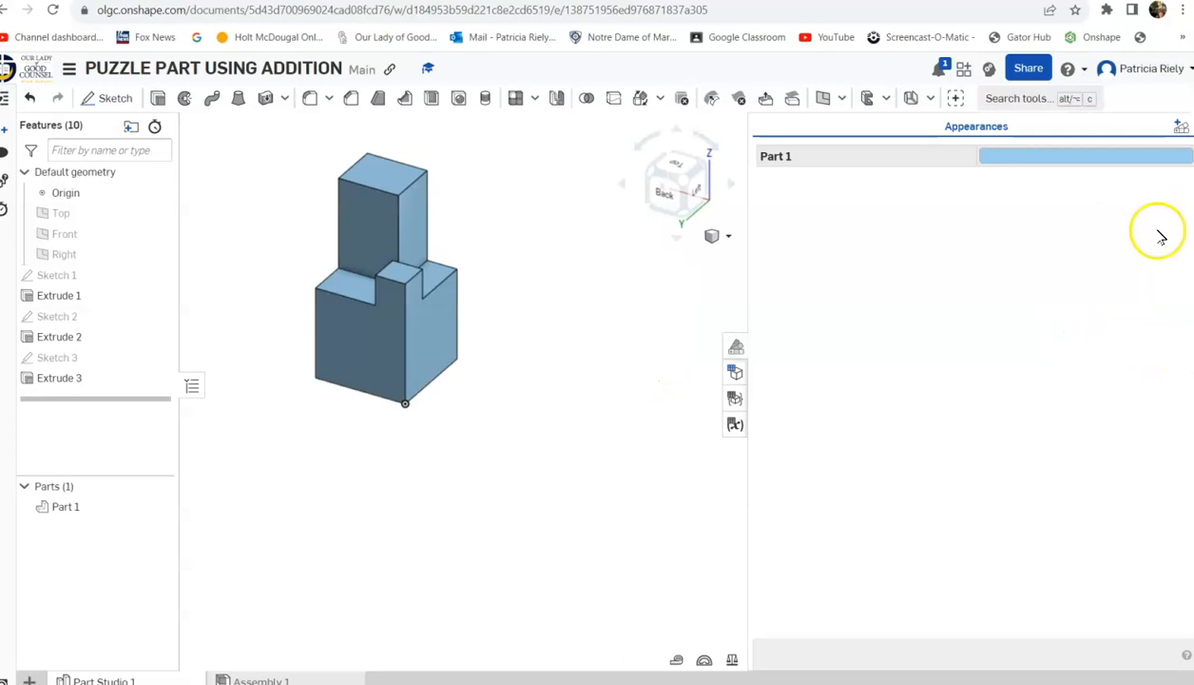
left_click(1094, 158)
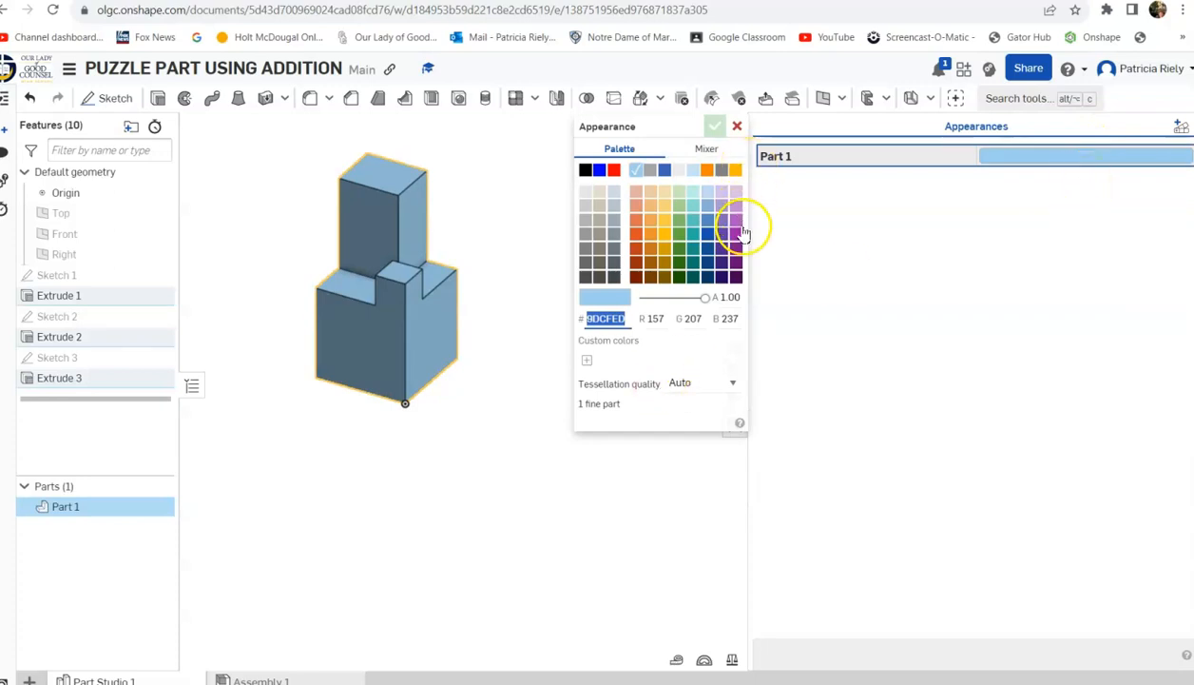
left_click(681, 263)
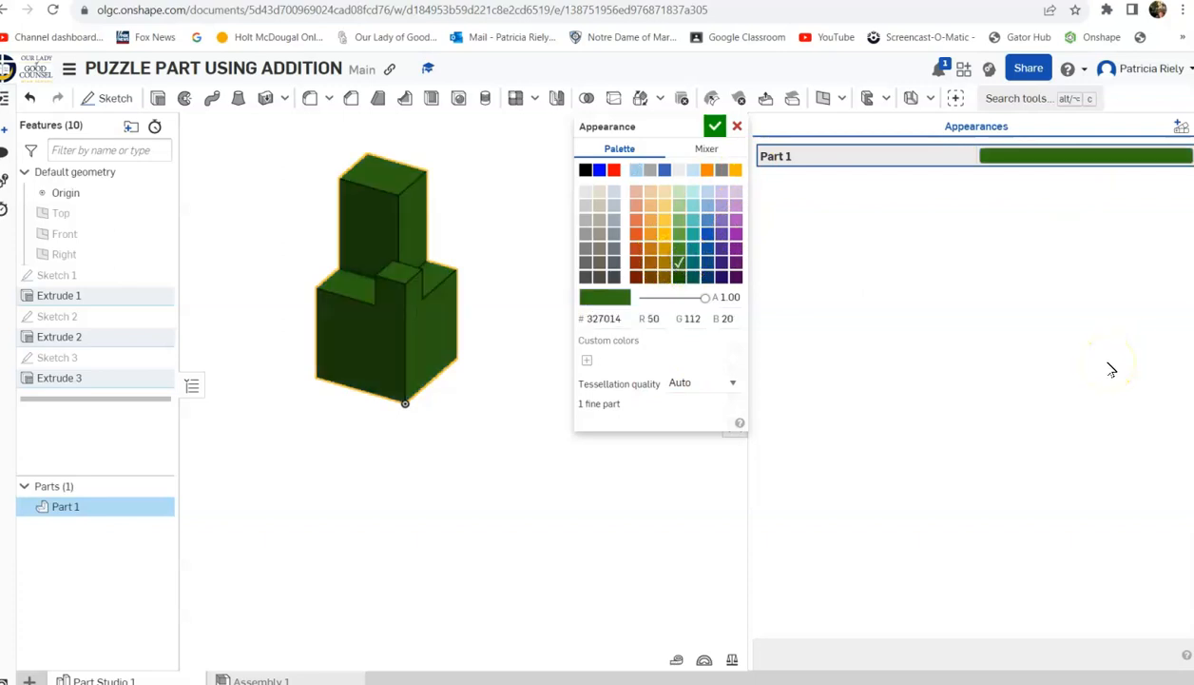
left_click(714, 127)
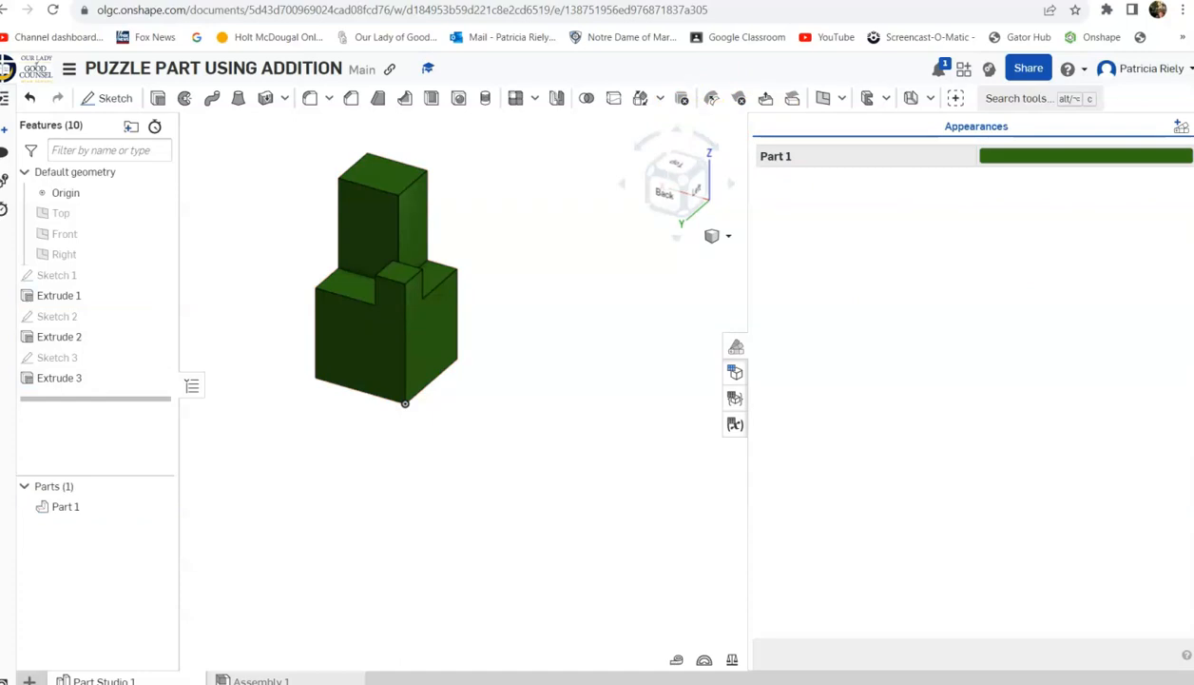
- Add a face appearance that colours the back face of the tall block orange, hex E8922A
left_click(1183, 130)
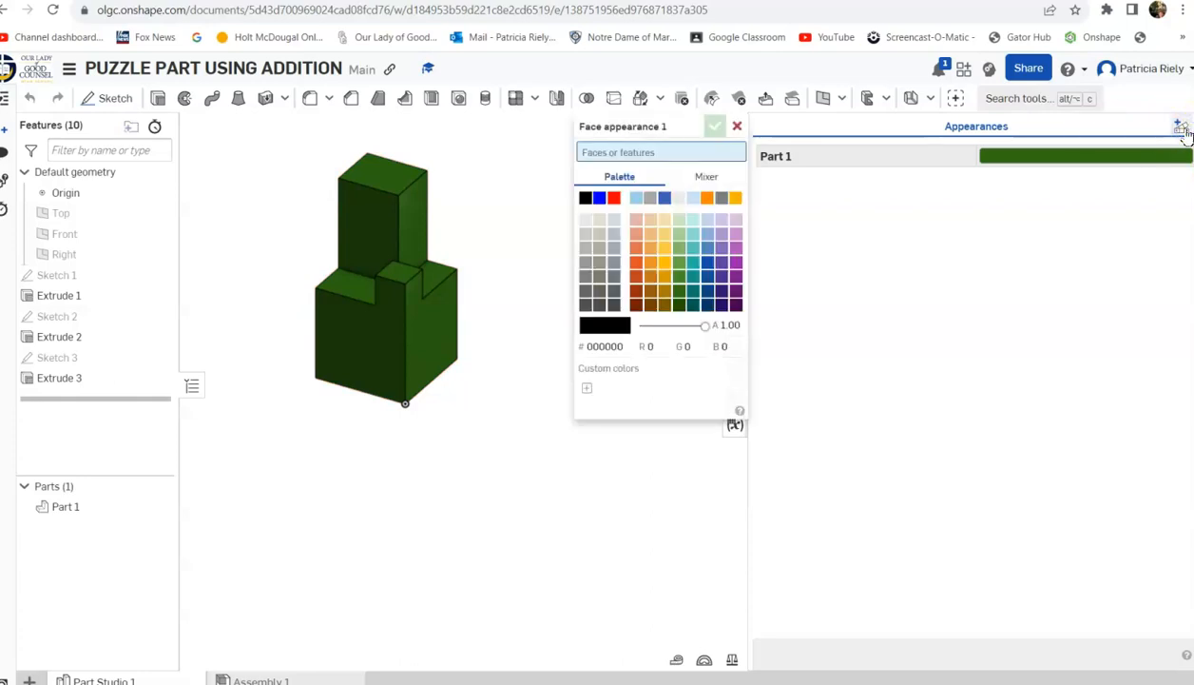
left_click(351, 227)
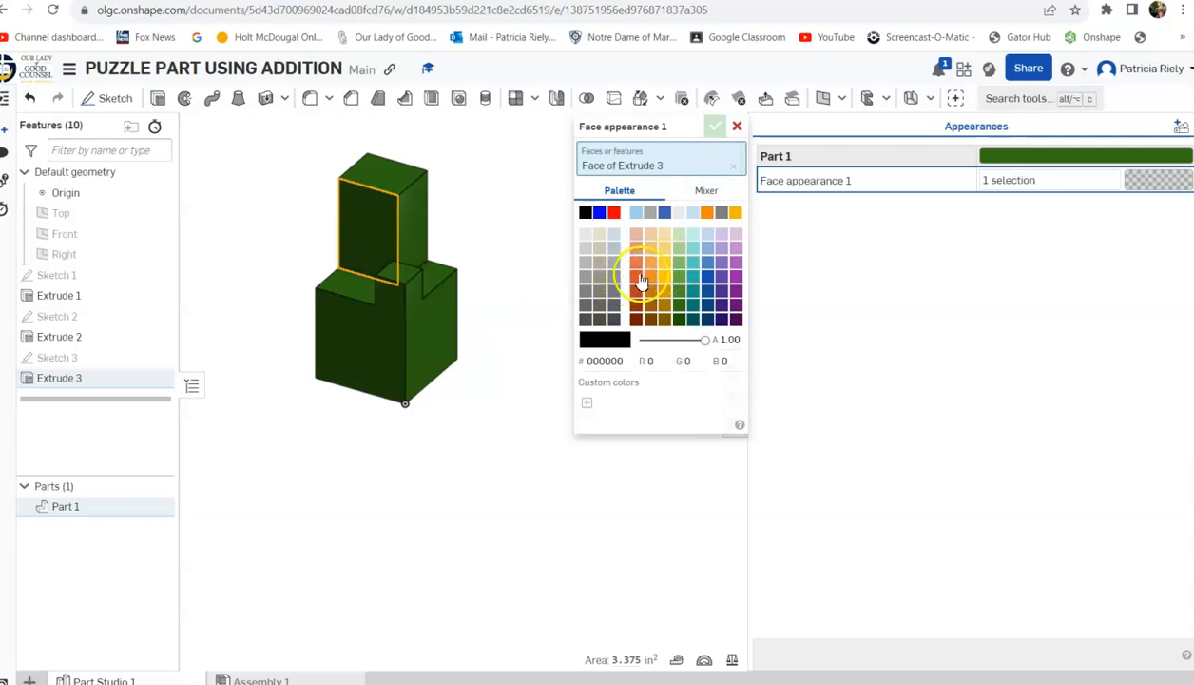
left_click(650, 276)
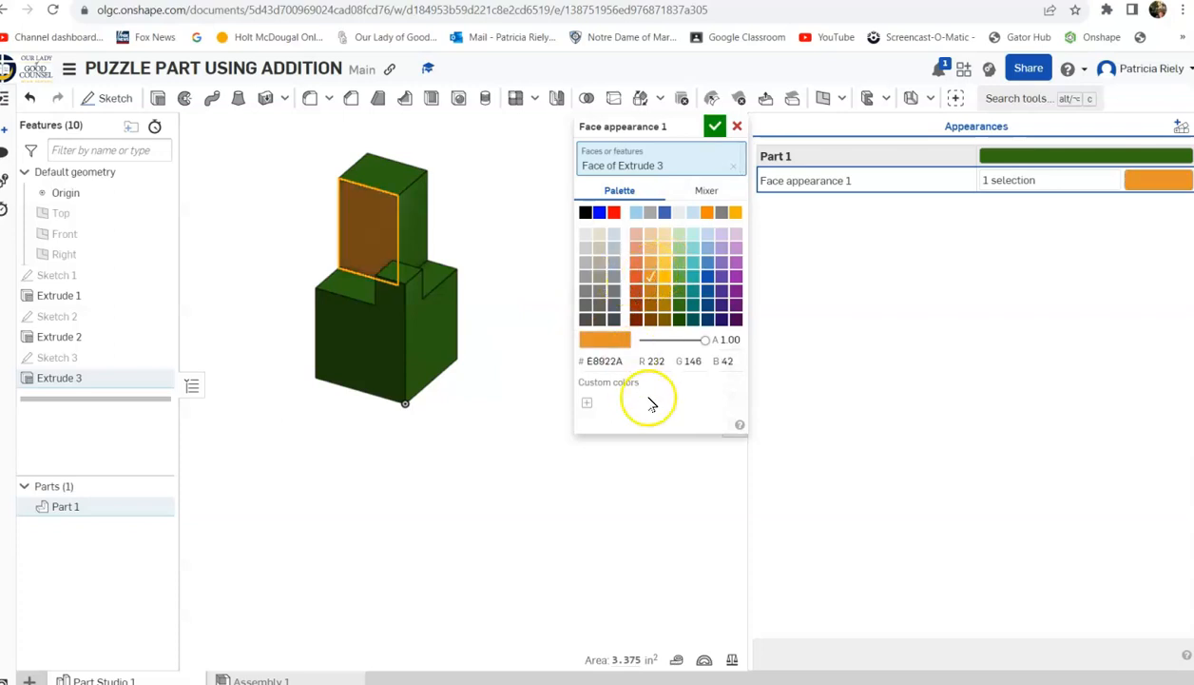
left_click(714, 126)
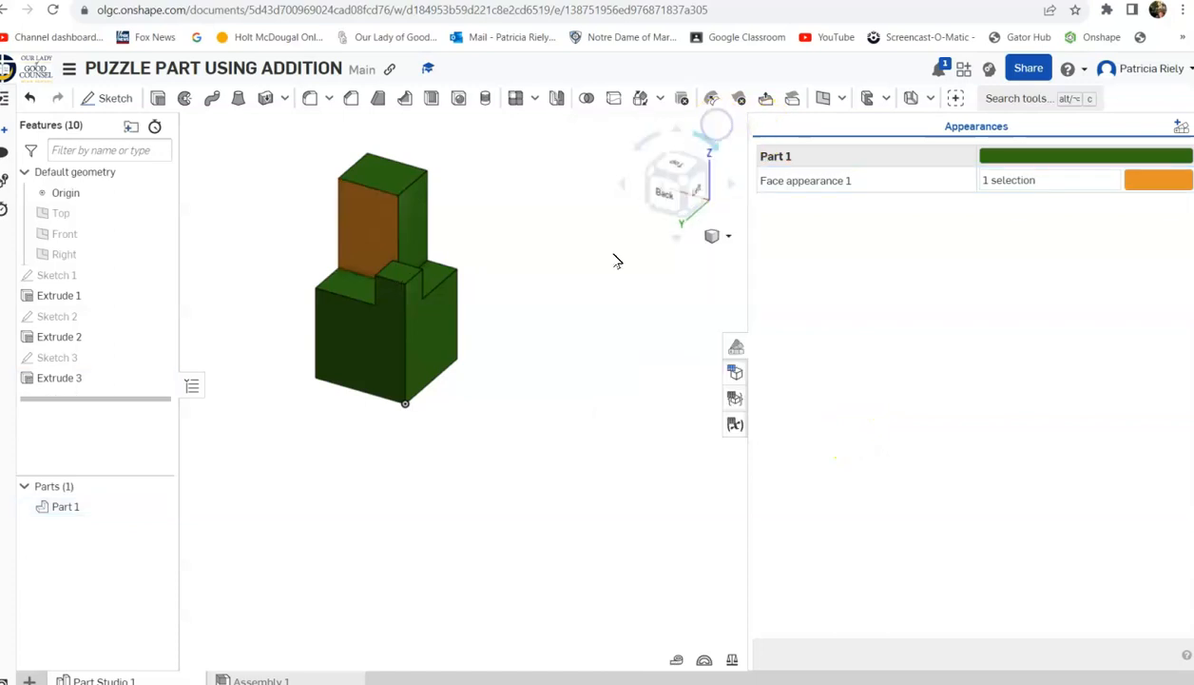
scroll(418, 488, "up", 2)
scroll(409, 477, "up", 2)
scroll(411, 473, "down", 2)
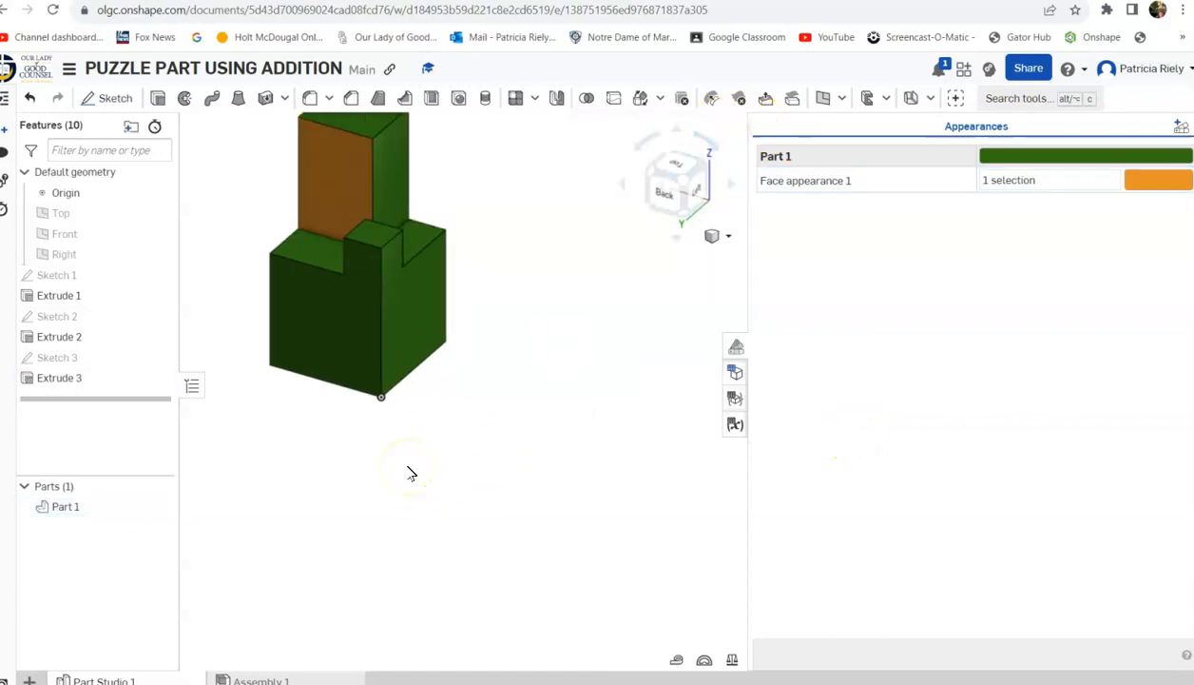
scroll(411, 474, "down", 1)
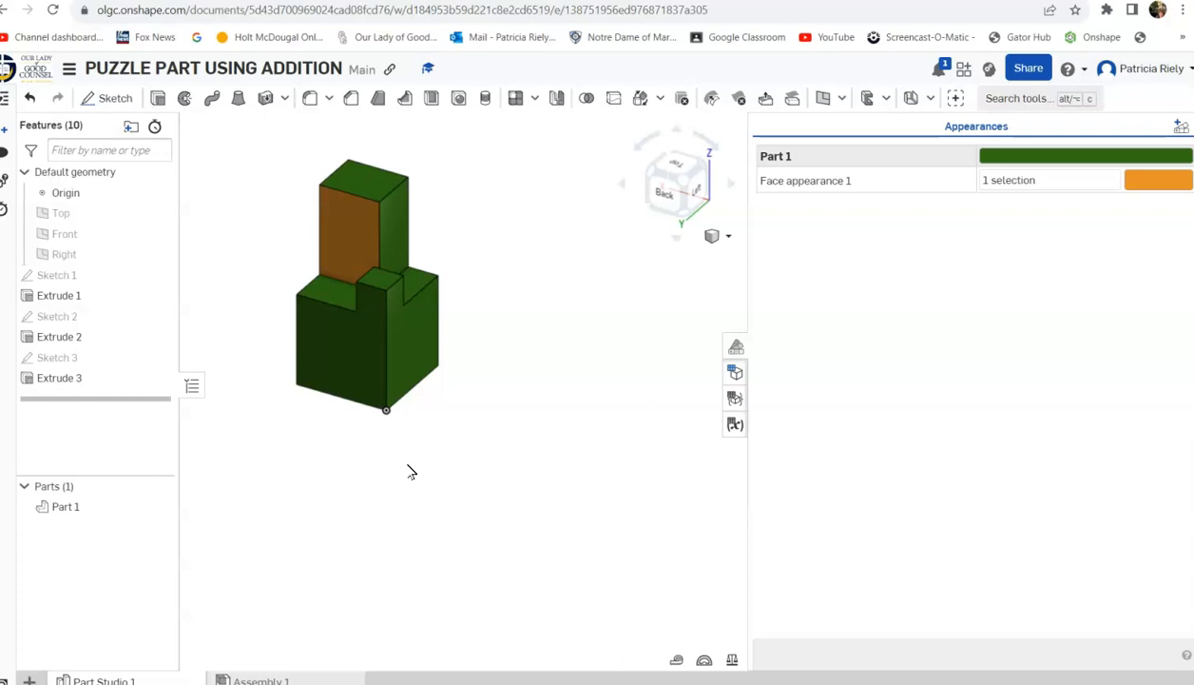
left_click(736, 351)
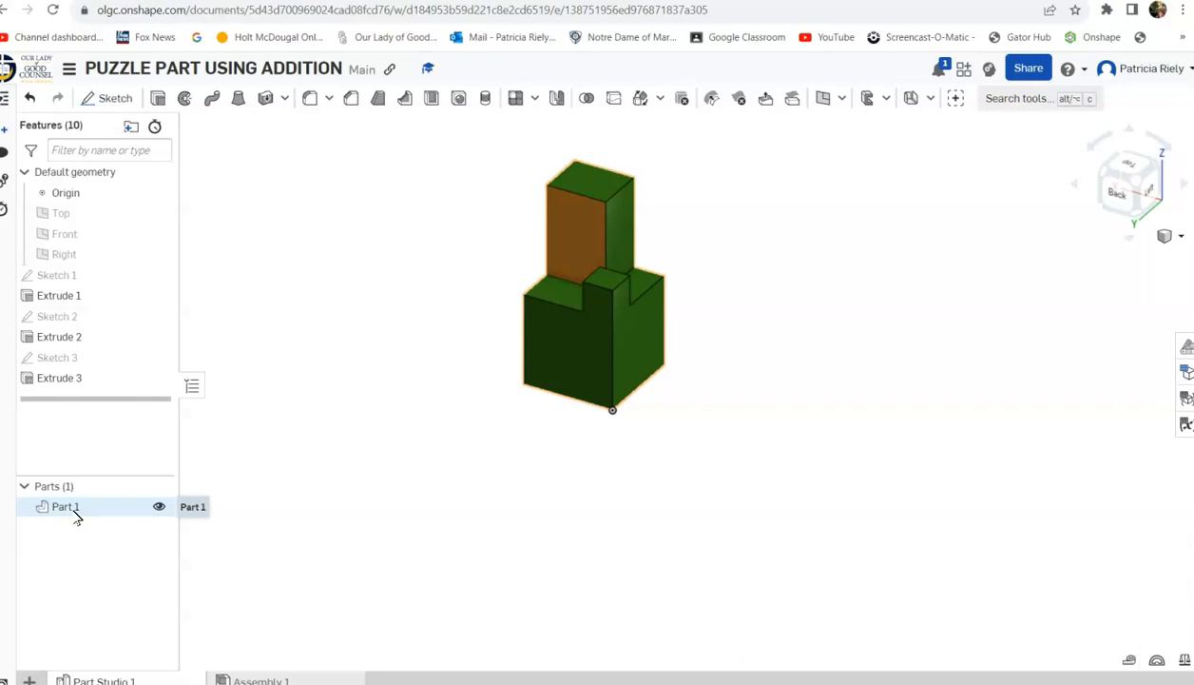
- Rename the part as "Puzzle piece using addition"
right_click(75, 513)
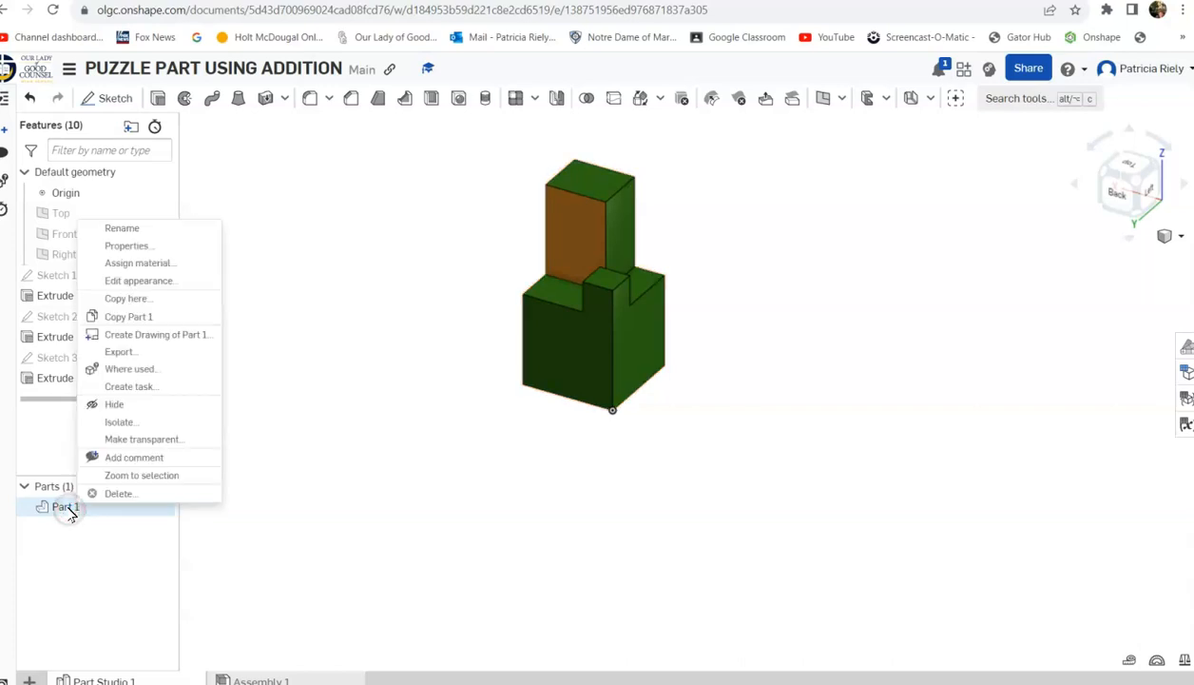
left_click(170, 229)
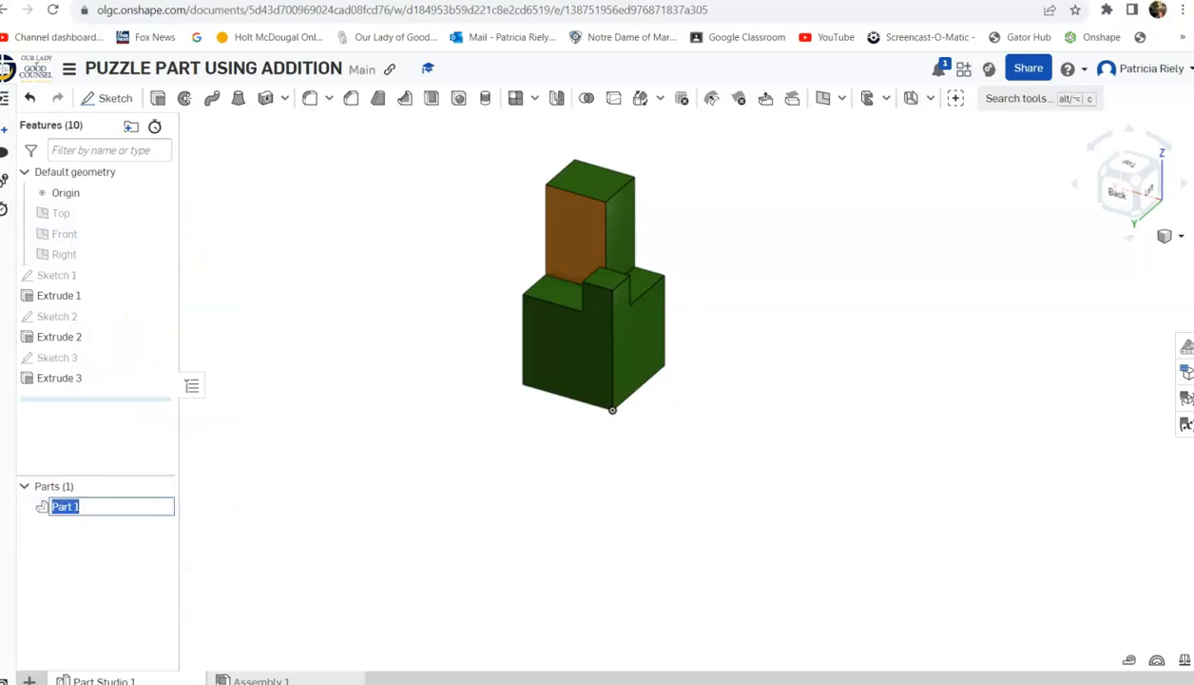
type("pUZZ")
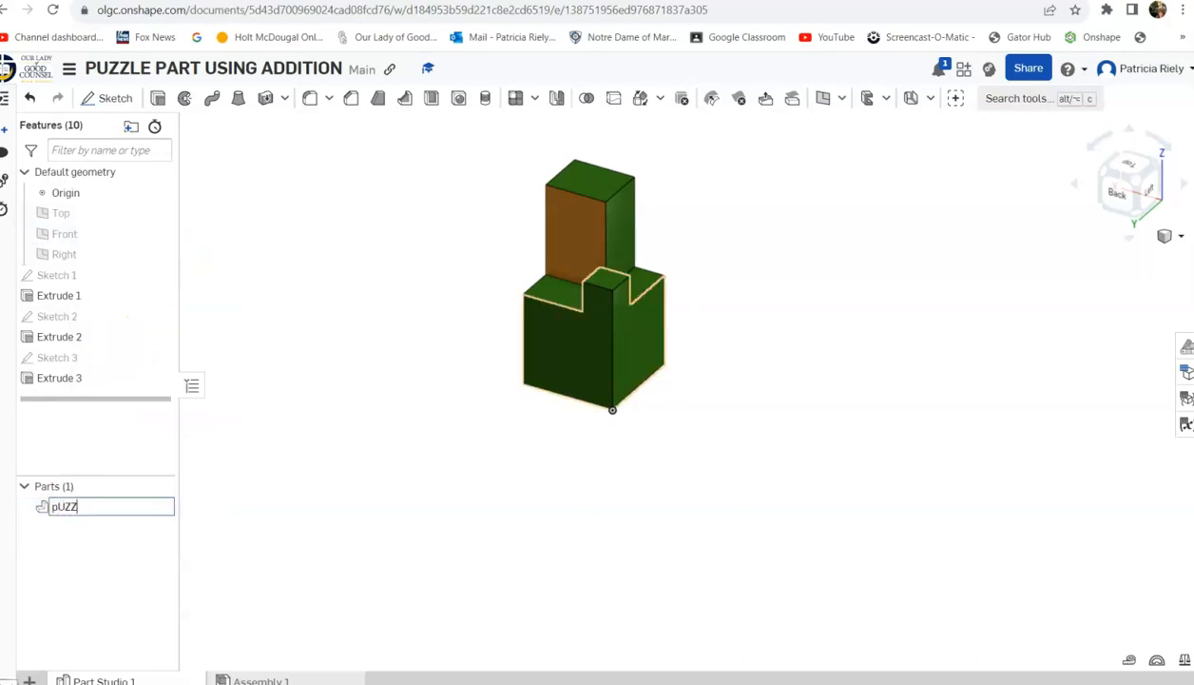
key("BackSpace")
key("BackSpace")
key("BackSpace")
key("BackSpace")
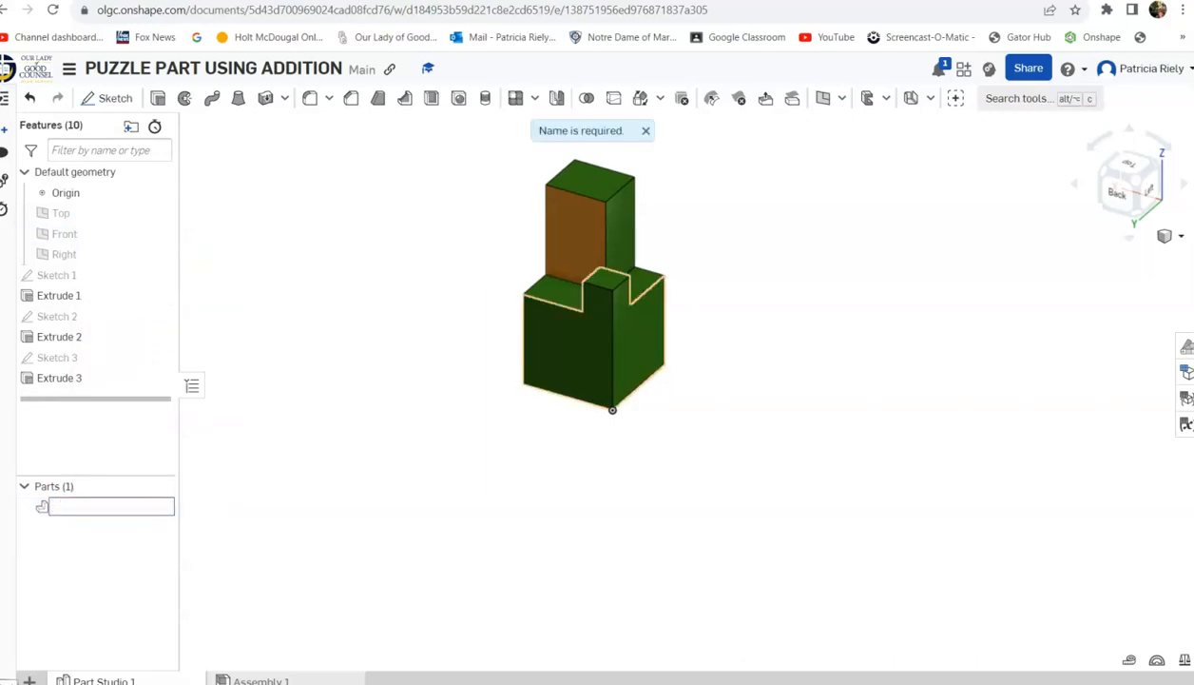
type("Puzz")
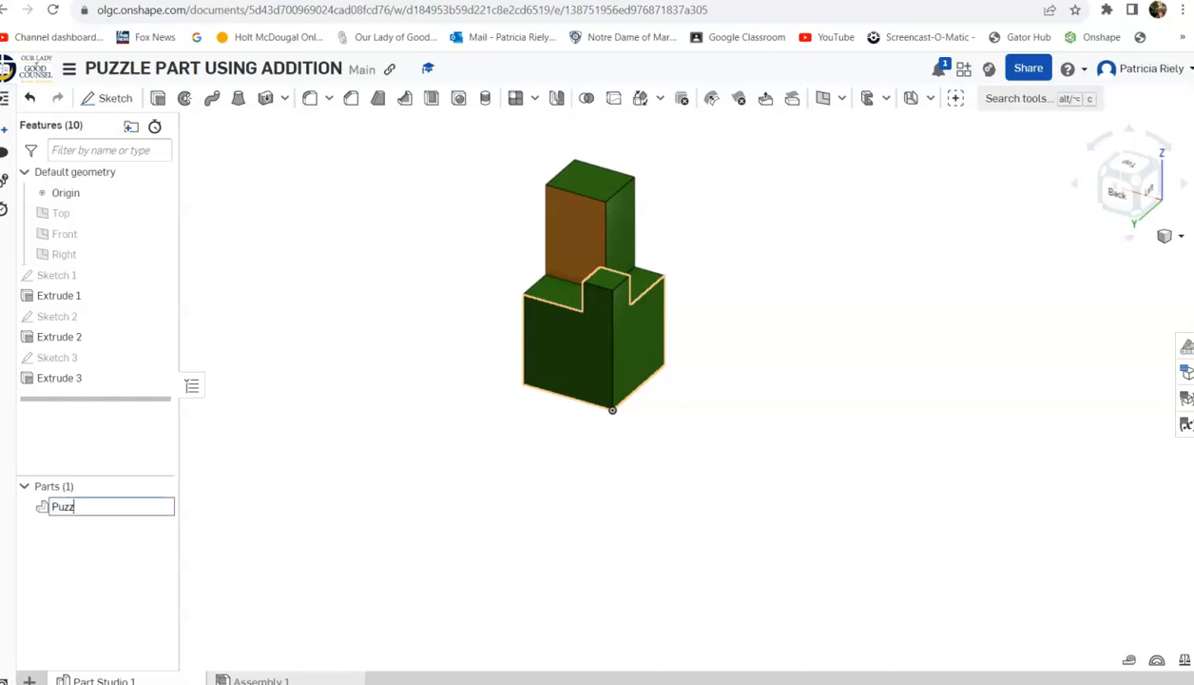
type("le piece using addition")
key("Return")
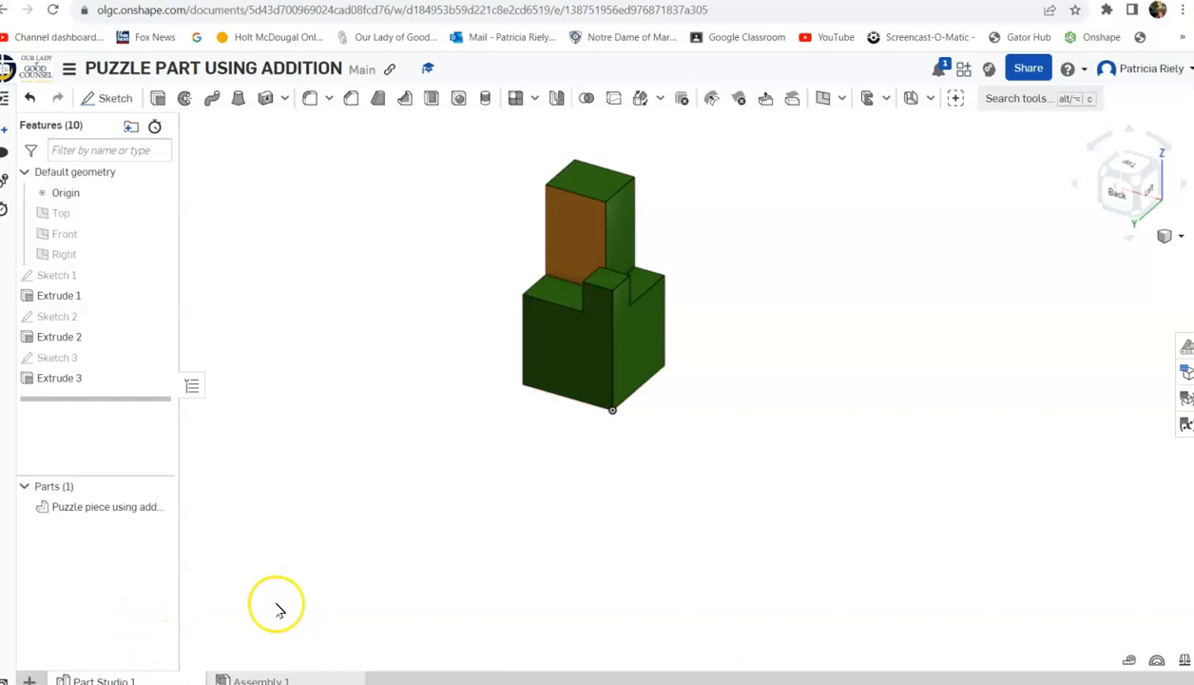
- Create a new drawing from the OLGC Drawing Sheet.dwt template with no views
left_click(29, 681)
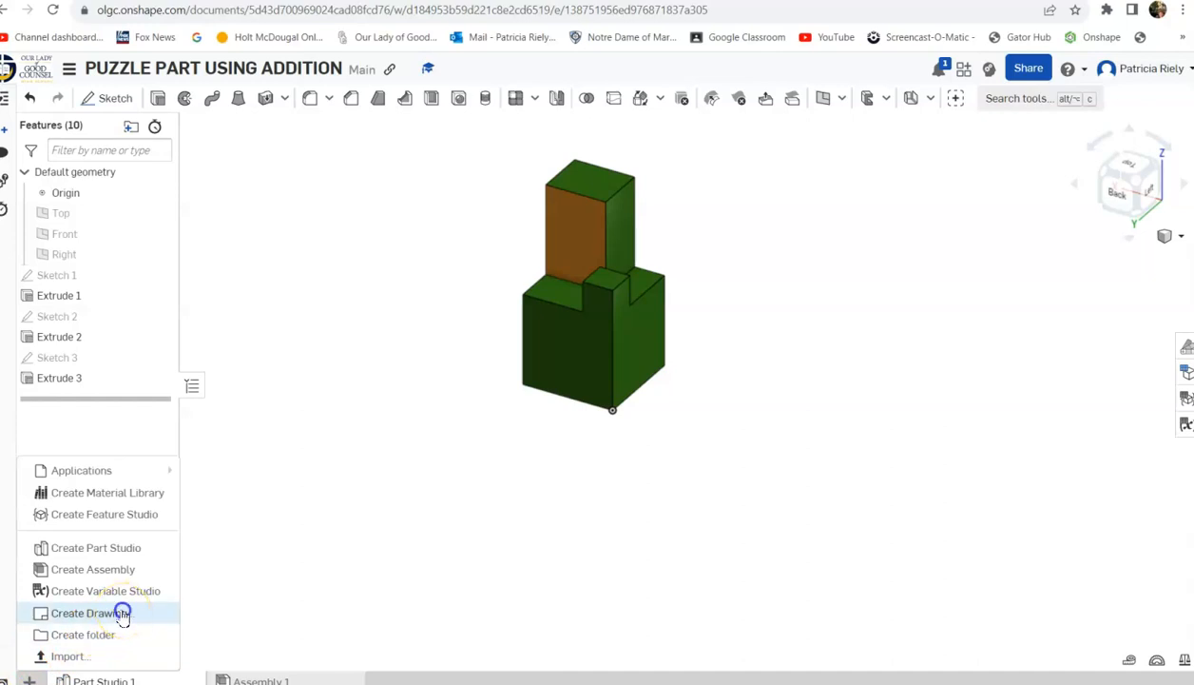
left_click(88, 613)
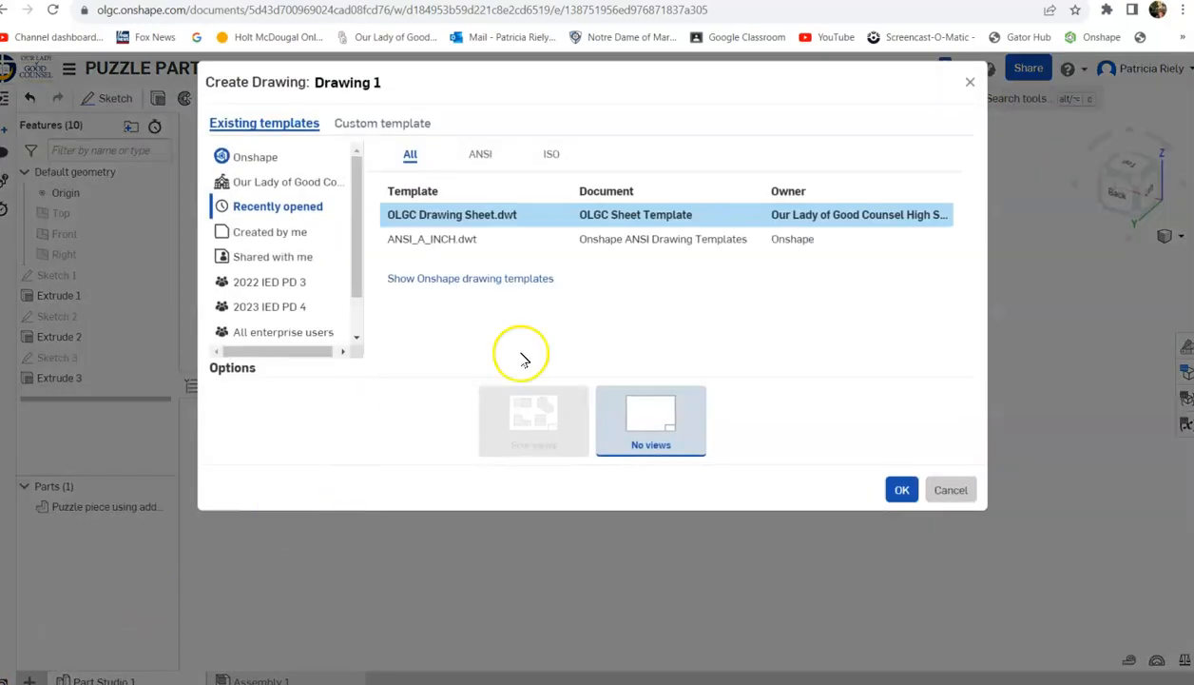
left_click(535, 209)
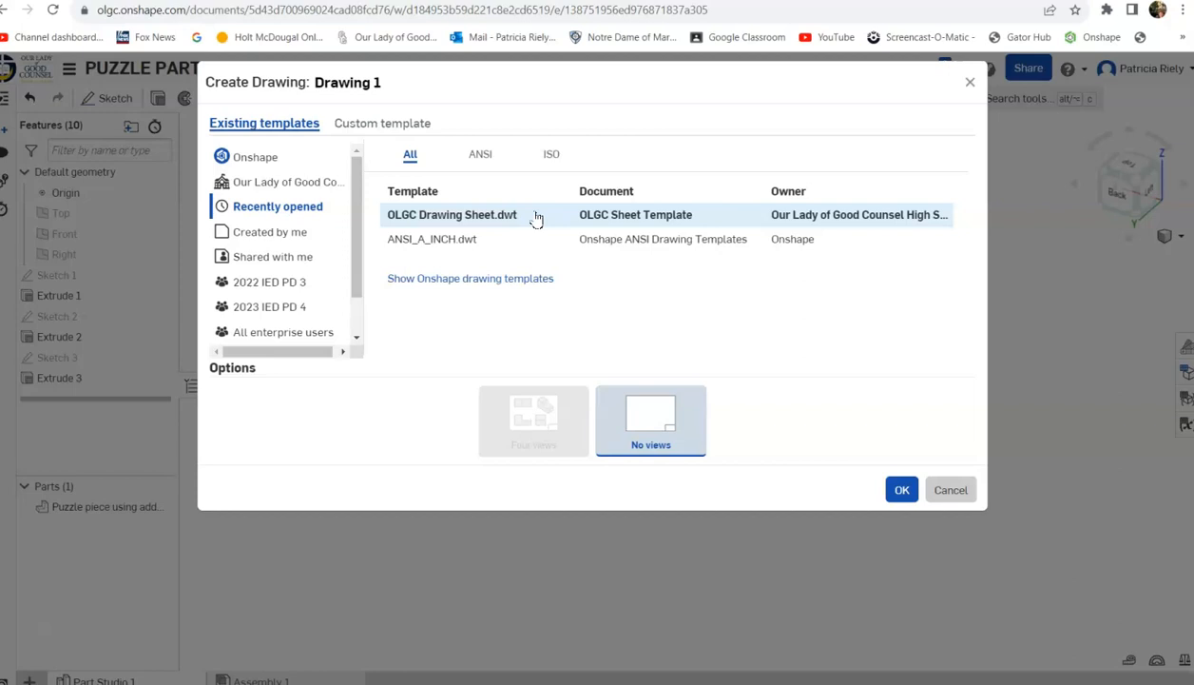
left_click(536, 219)
left_click(901, 491)
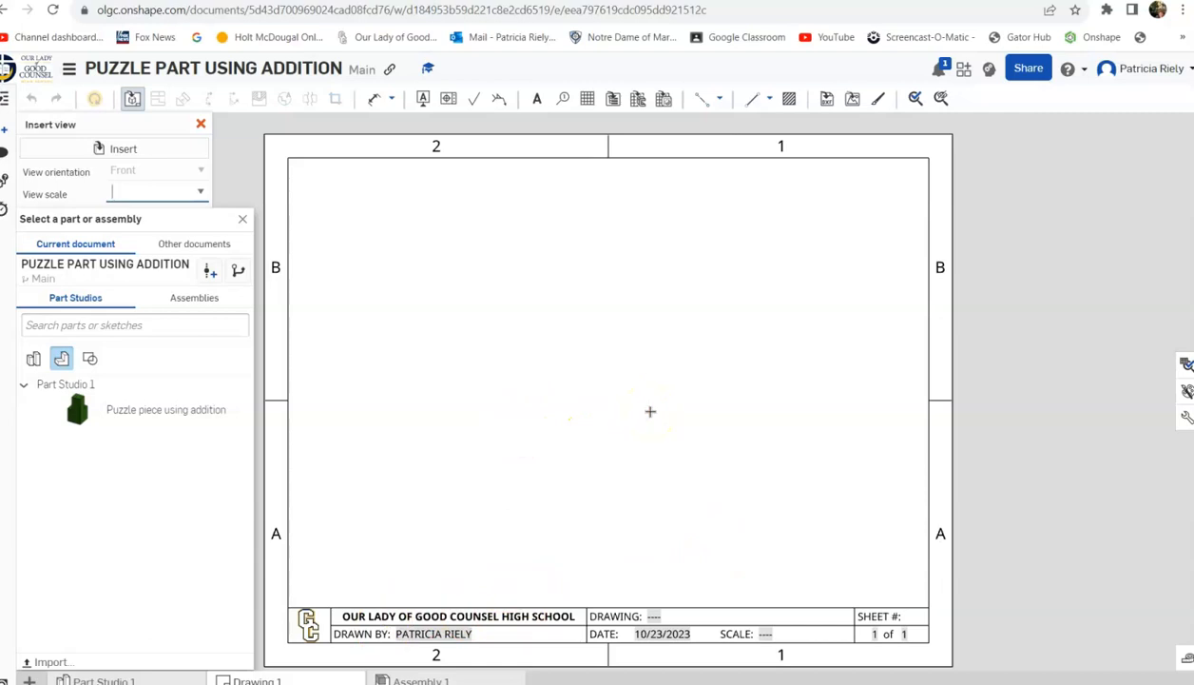
- Place a 1:2 front view of the puzzle piece at the sheet's lower left, with projected top and right views
left_click(122, 411)
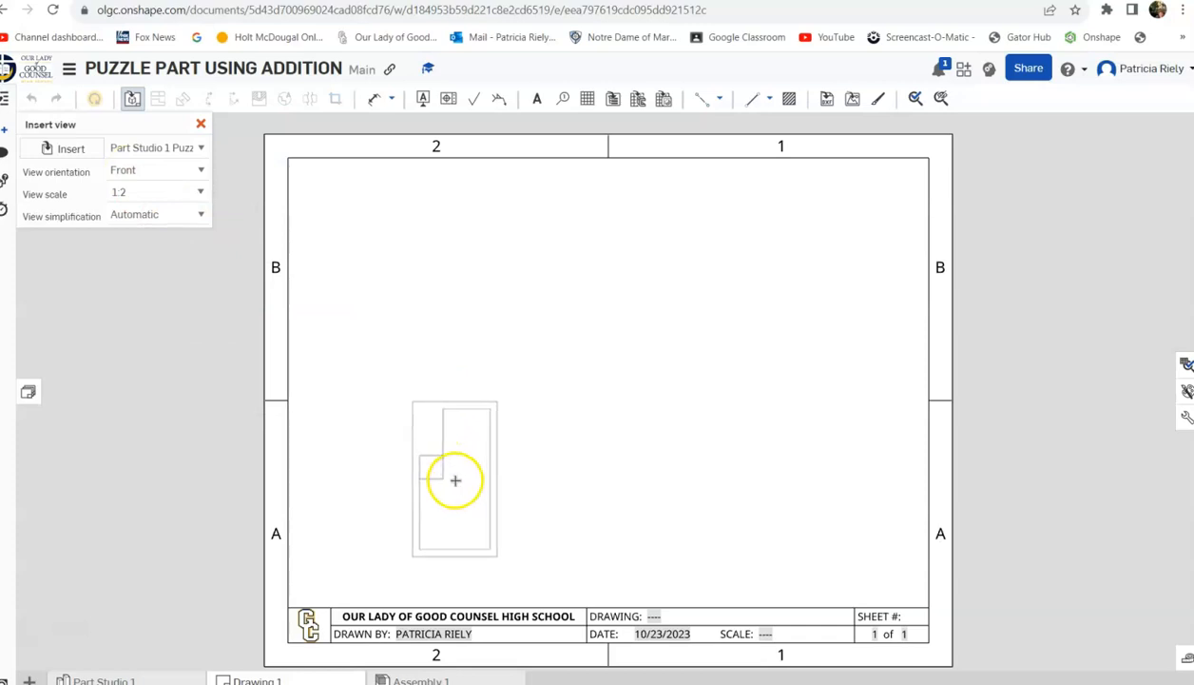
left_click(469, 471)
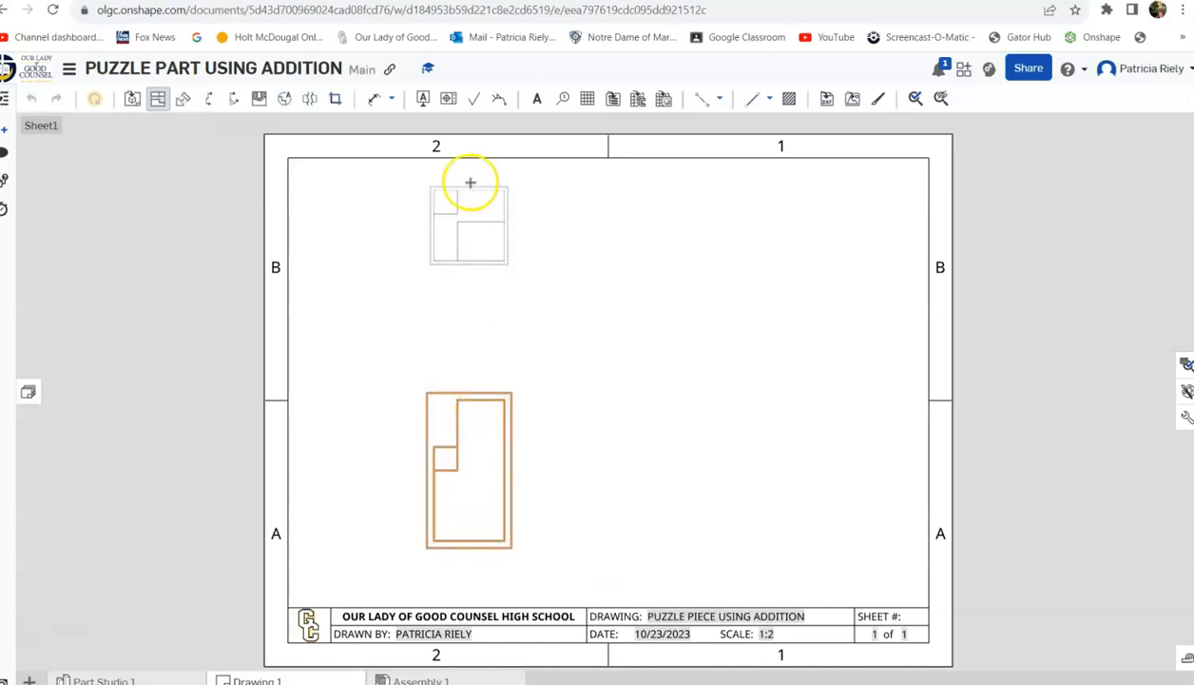
left_click(463, 240)
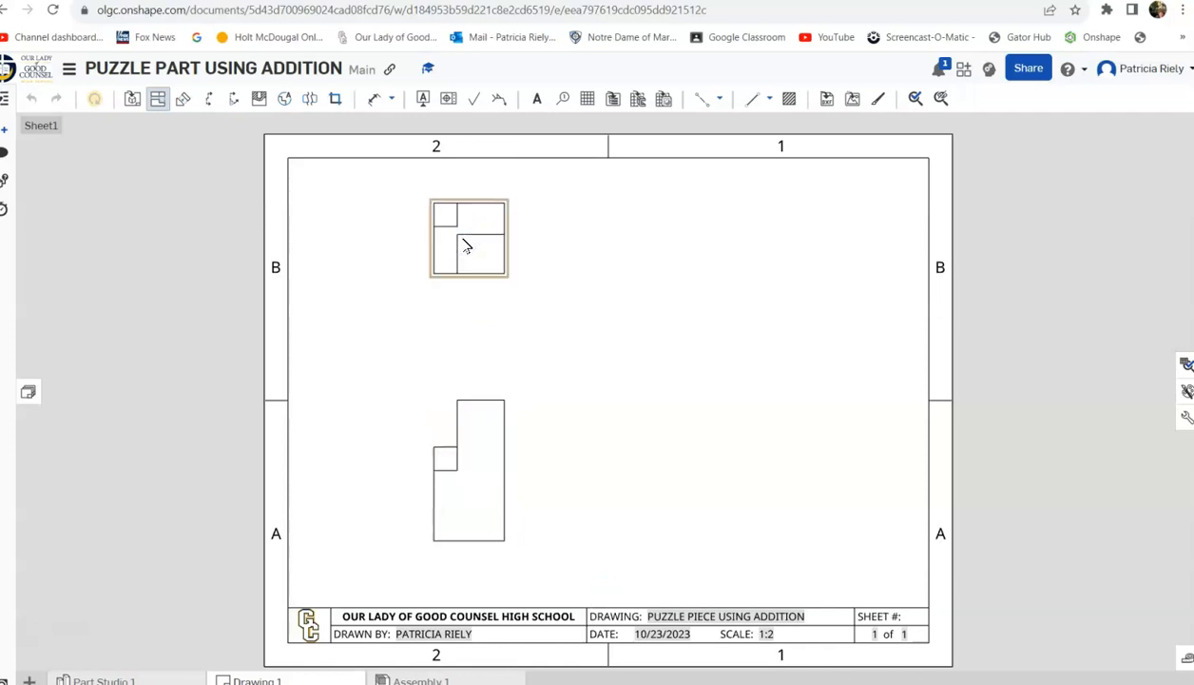
left_click(467, 414)
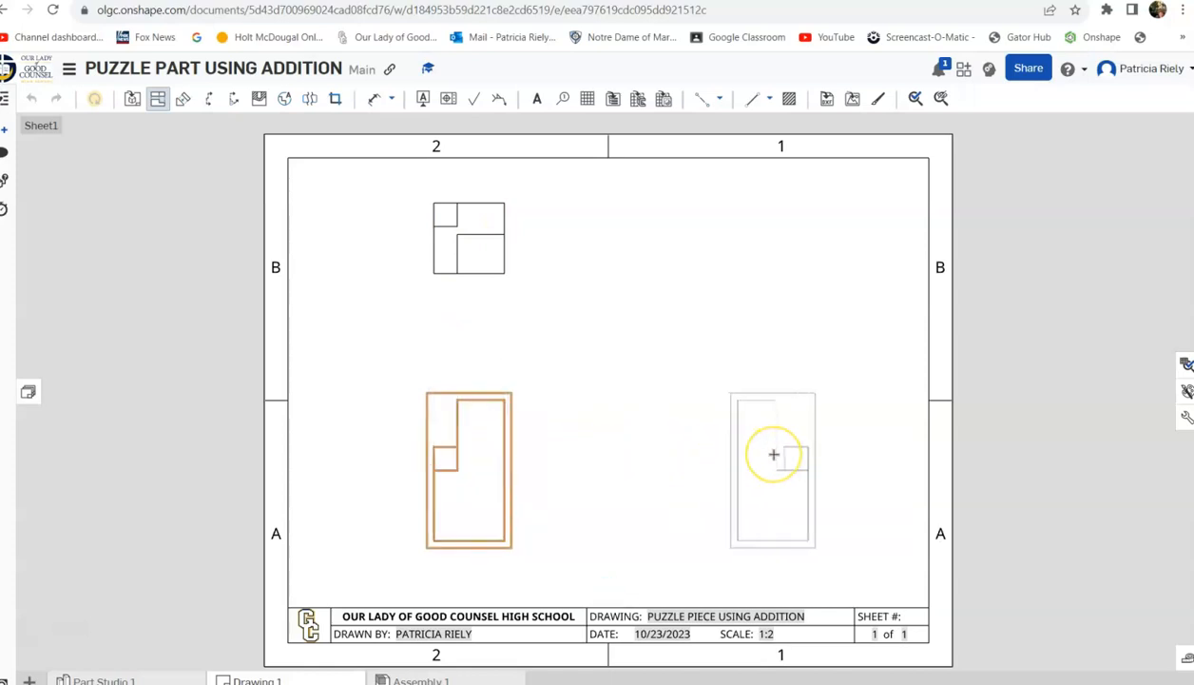
left_click(774, 455)
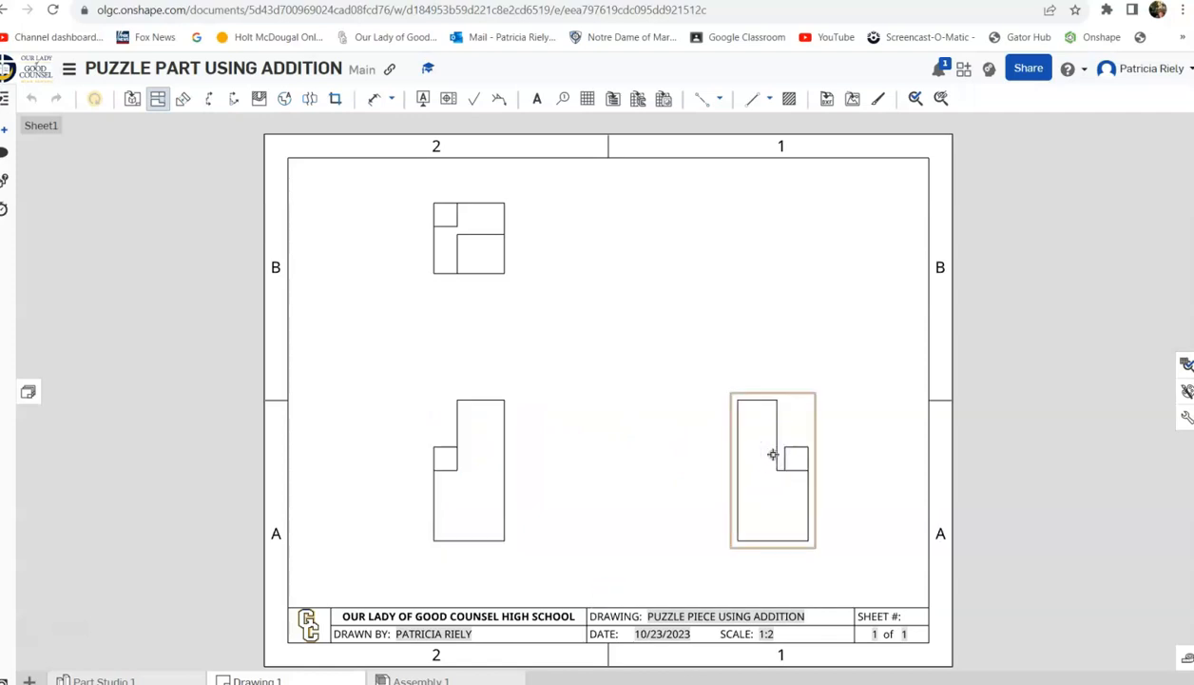
- Insert an isometric view of the puzzle piece at the 1:2 sheet scale in the sheet's upper-right area
left_click(133, 101)
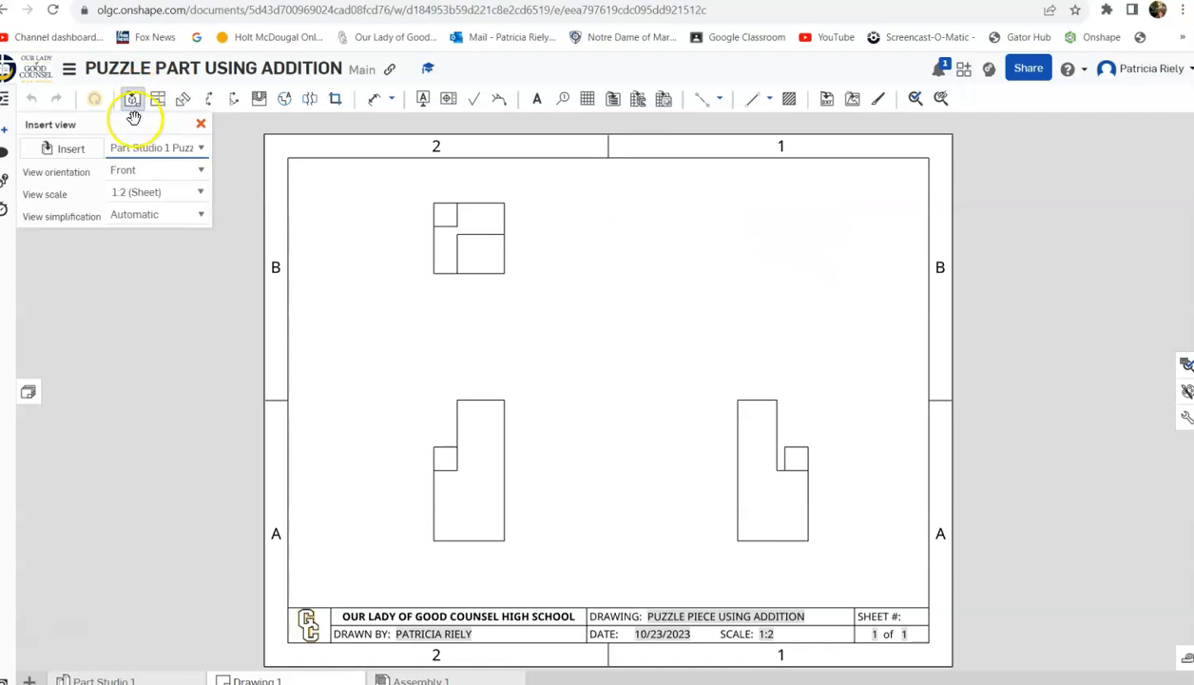
left_click(201, 173)
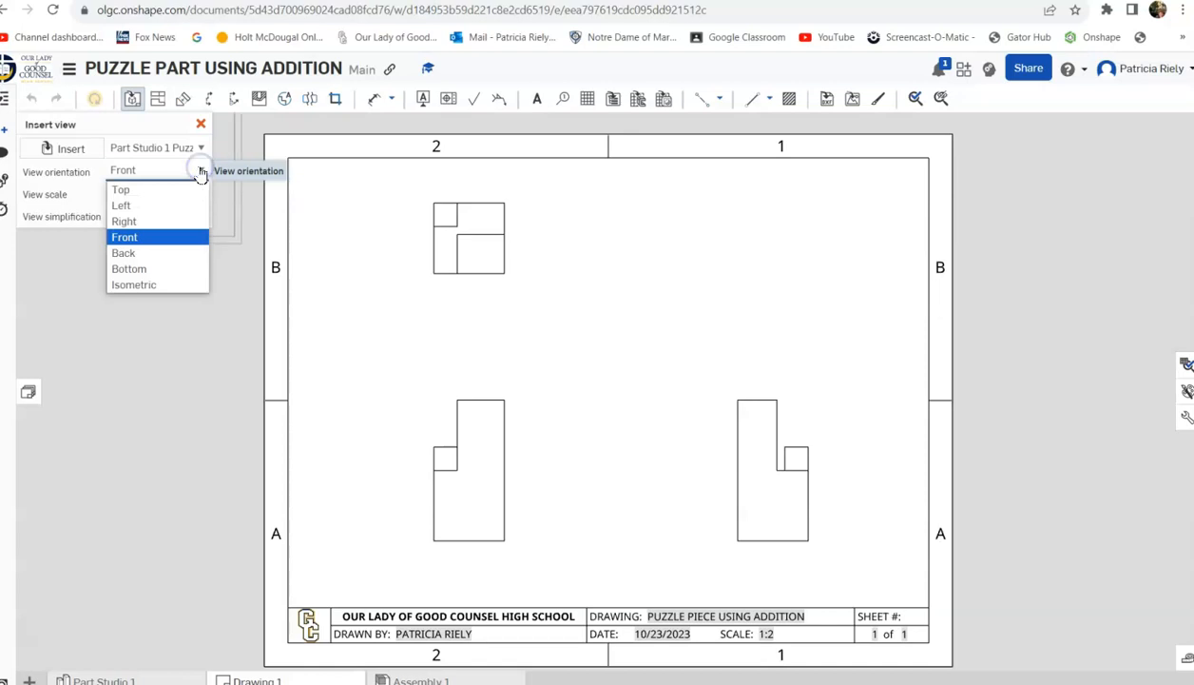
left_click(146, 284)
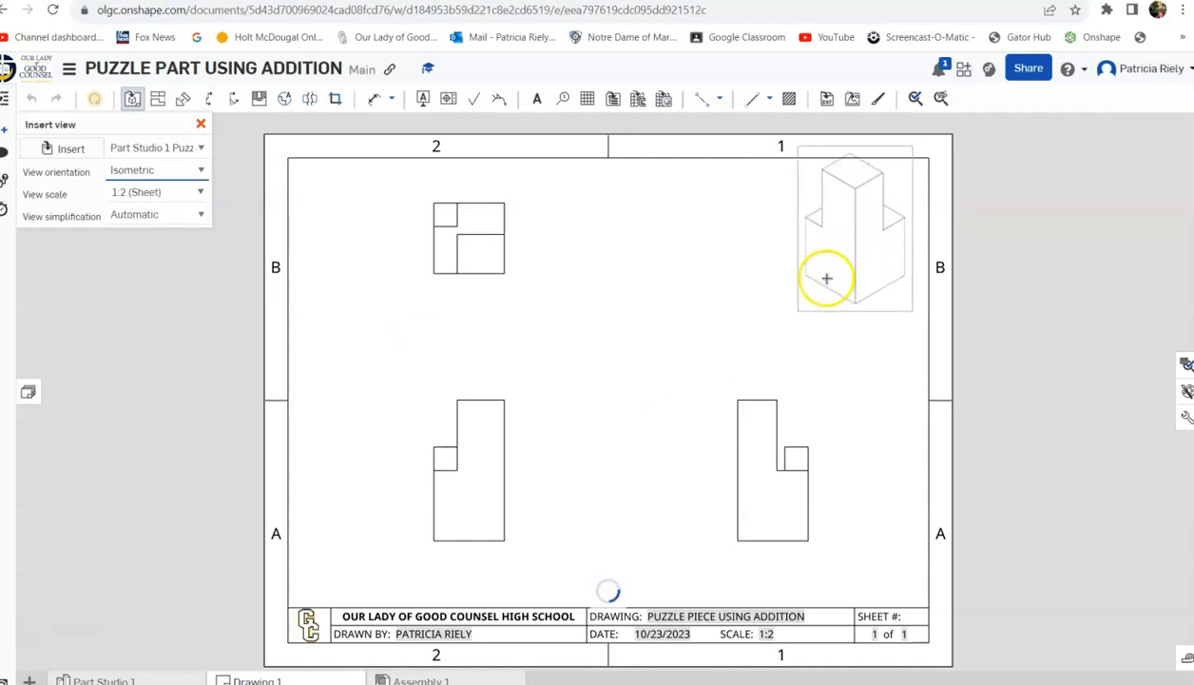
left_click(823, 278)
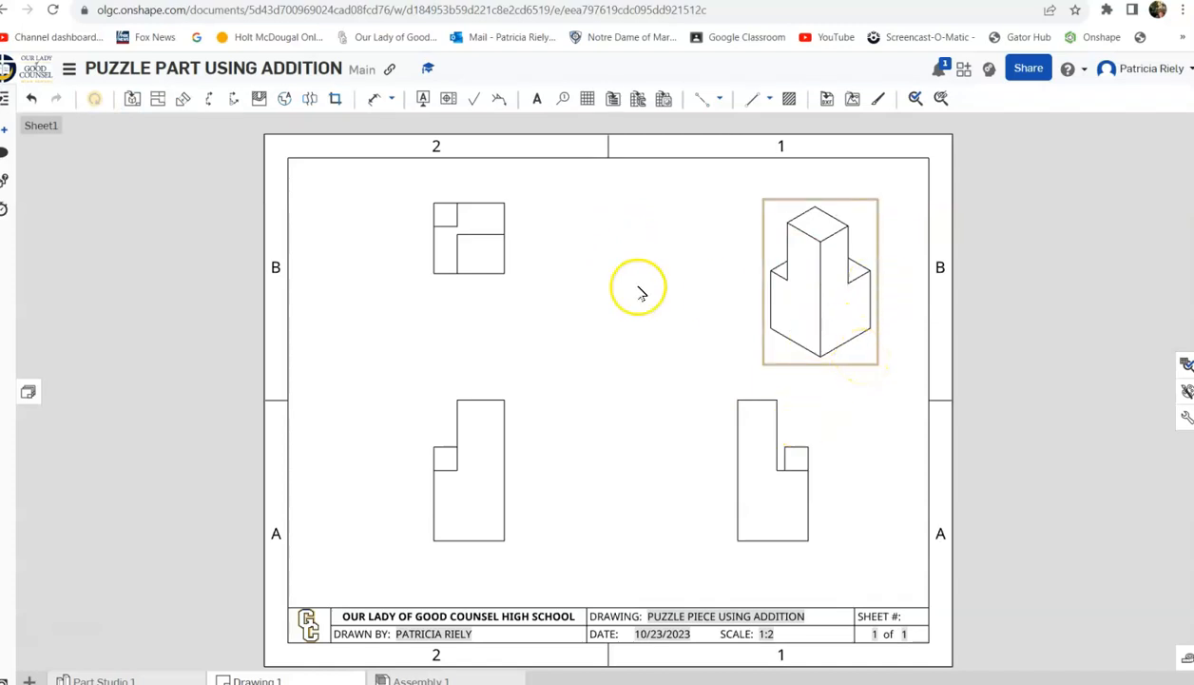
- Display the isometric view as a shaded view
right_click(846, 351)
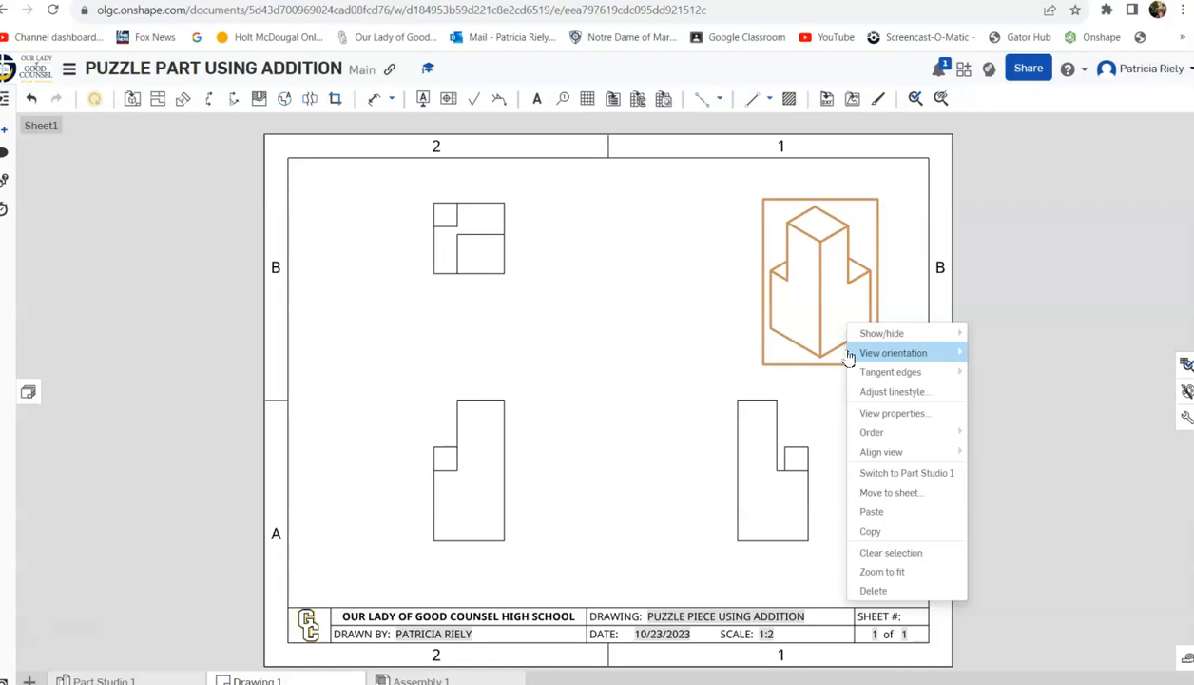
mouse_move(872, 333)
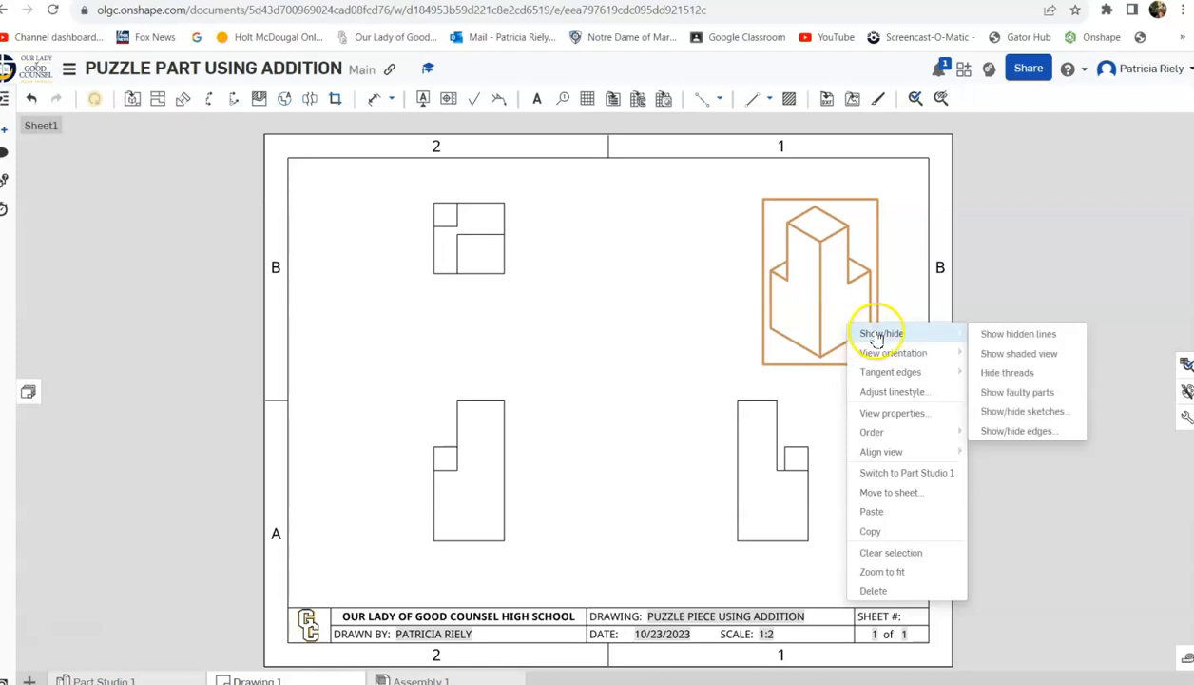
left_click(1006, 362)
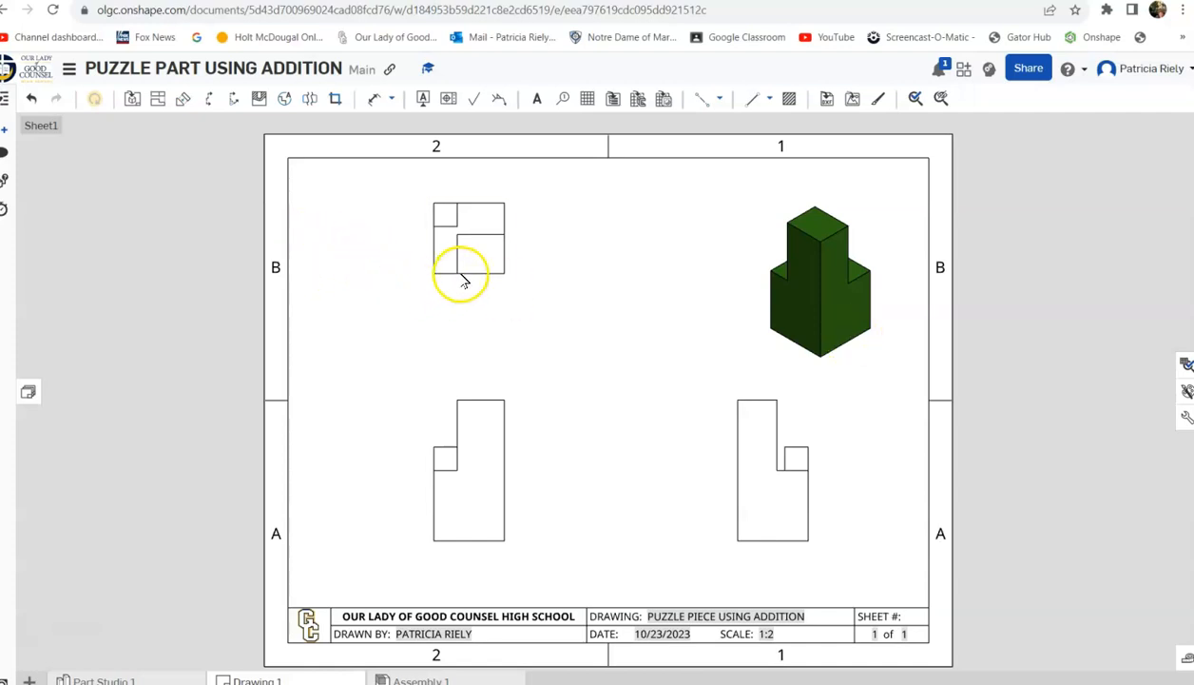
- Show the hidden lines in the front and top views of the puzzle piece
right_click(493, 464)
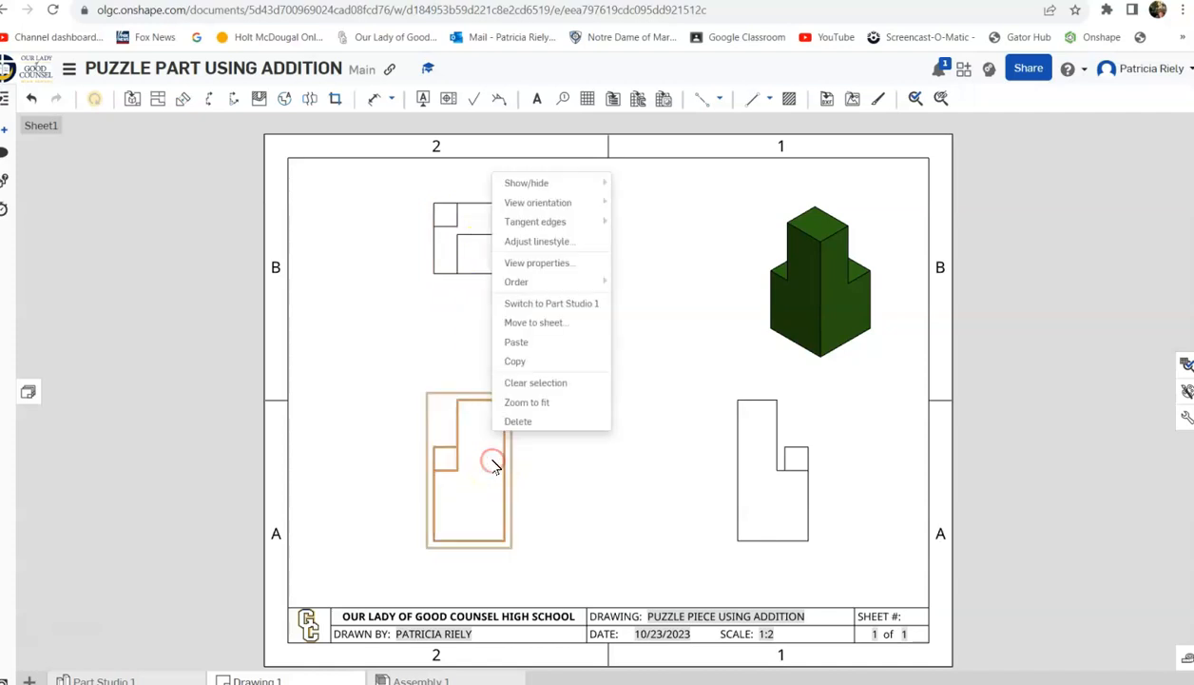
mouse_move(592, 190)
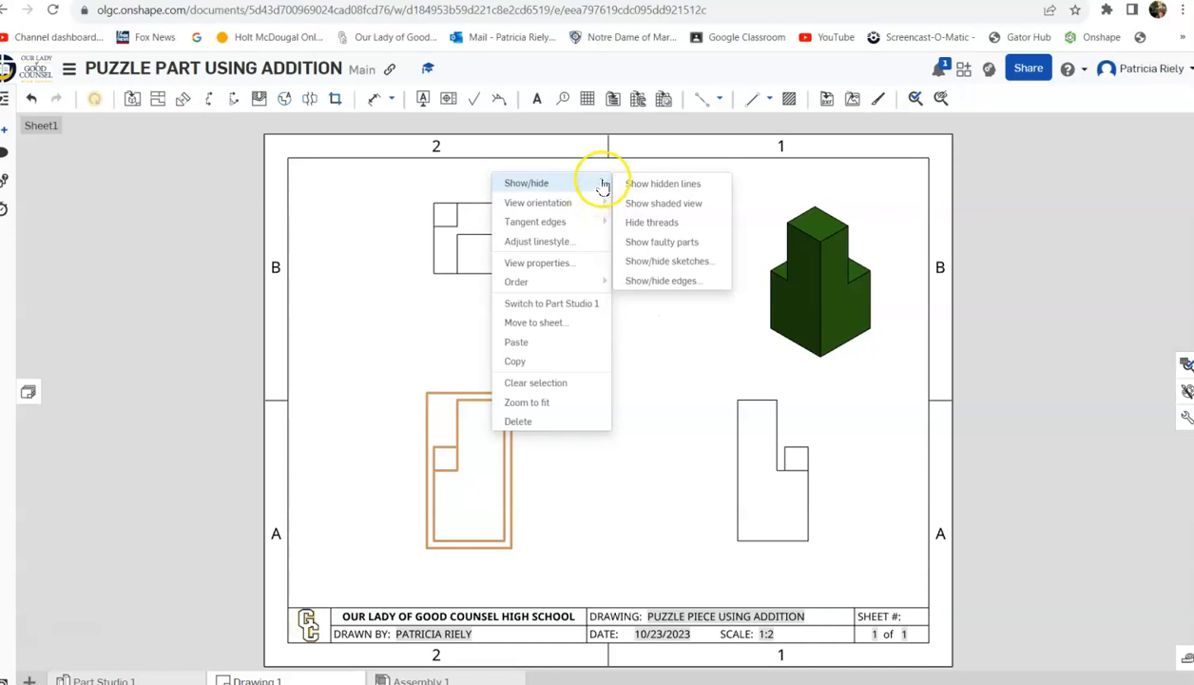
left_click(641, 183)
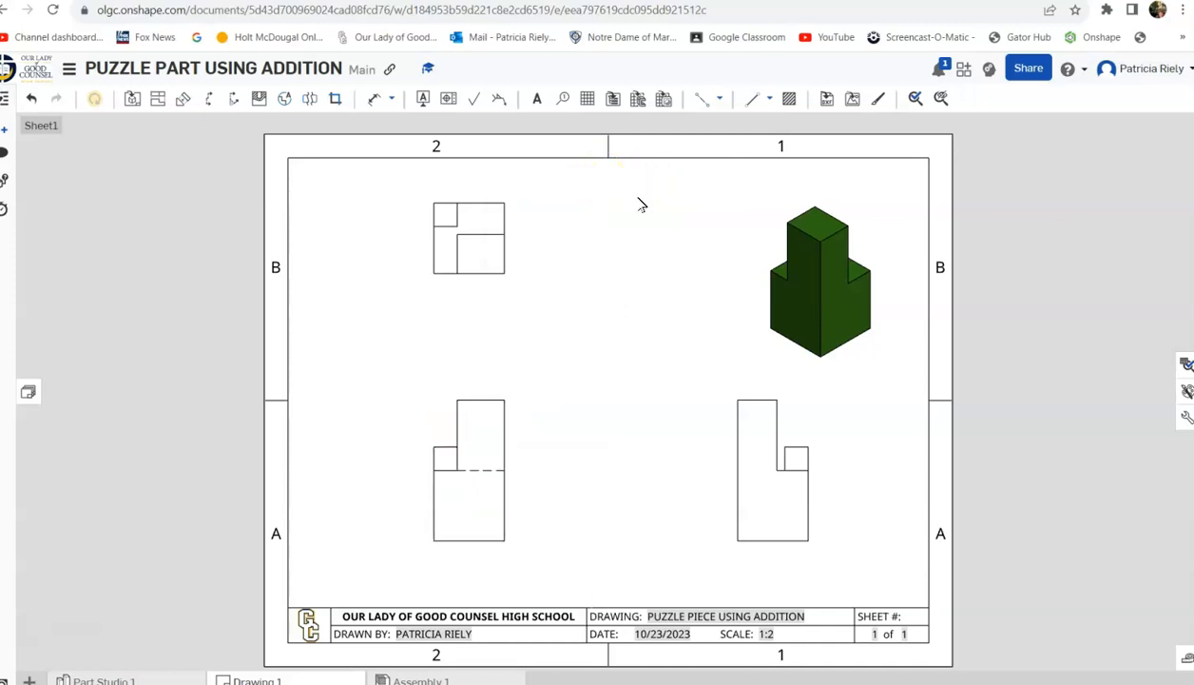
left_click(473, 231)
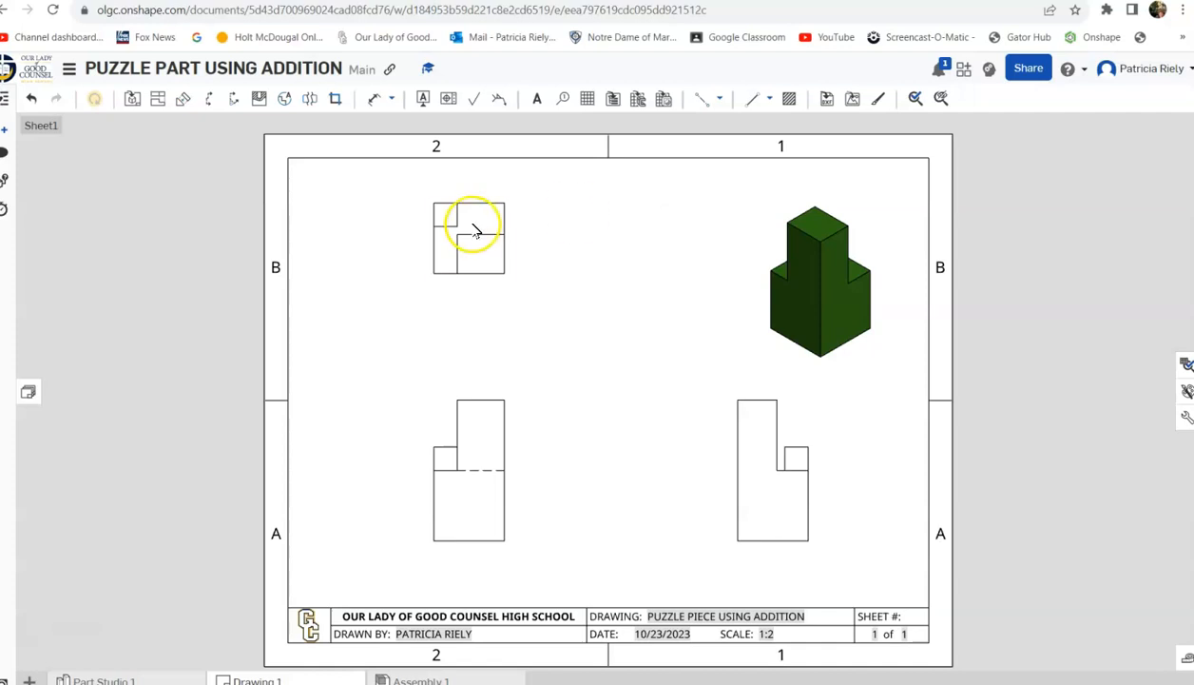
right_click(502, 275)
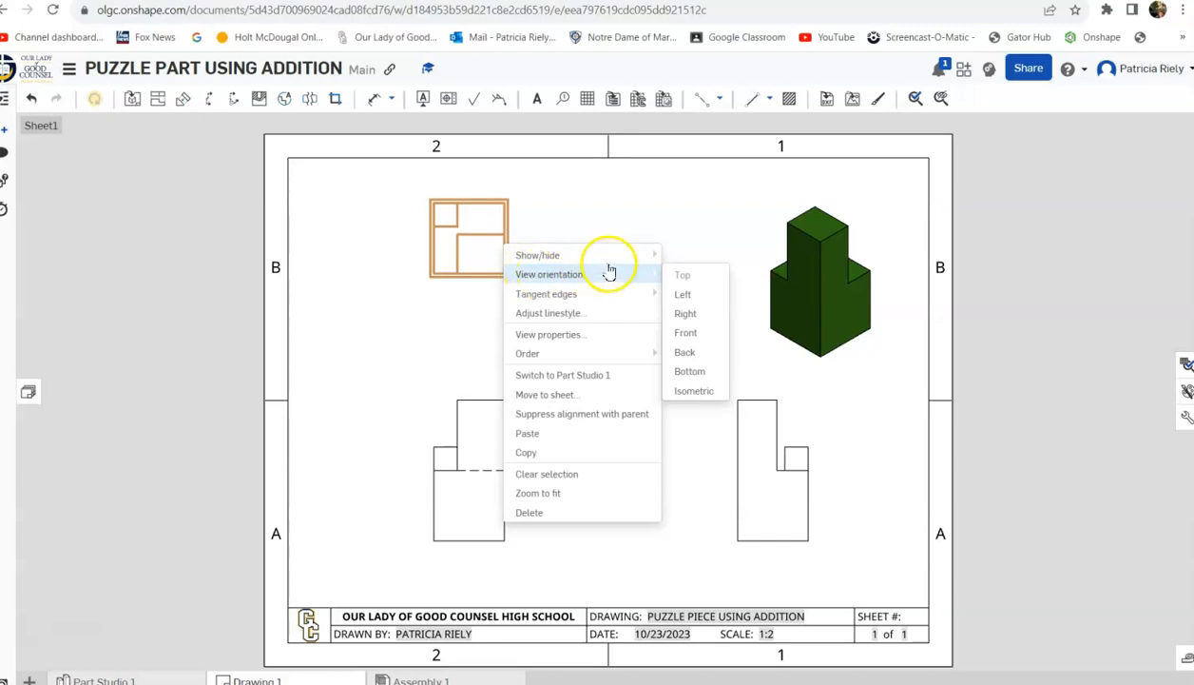
mouse_move(607, 255)
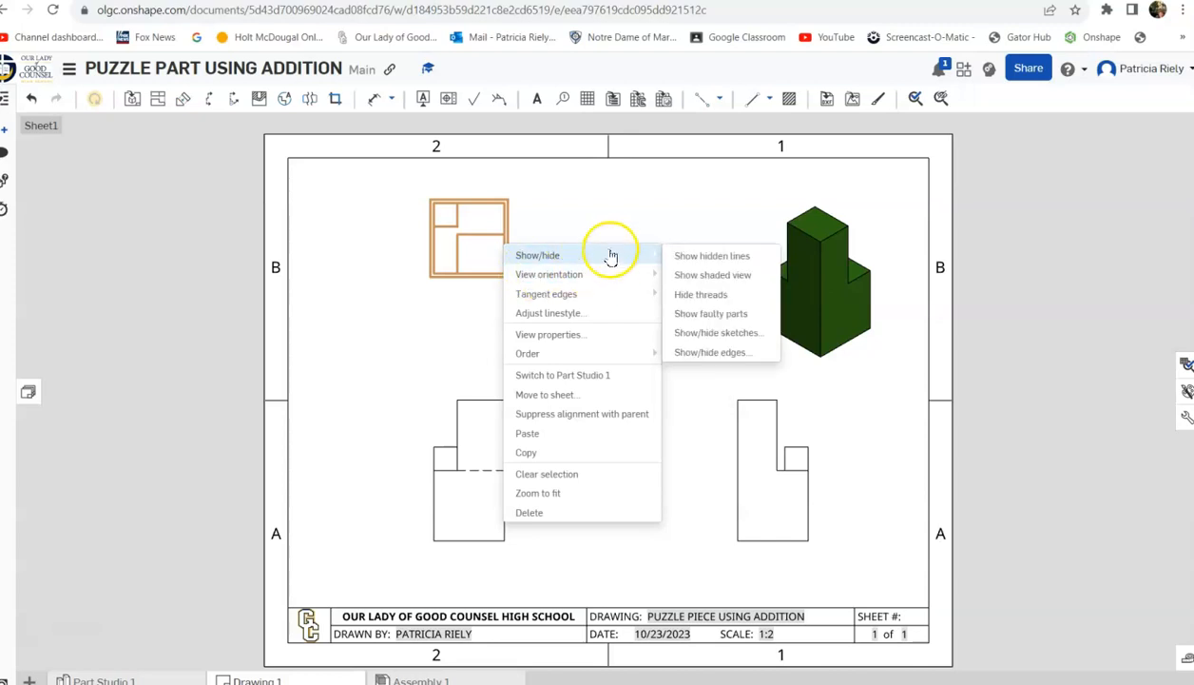
left_click(686, 254)
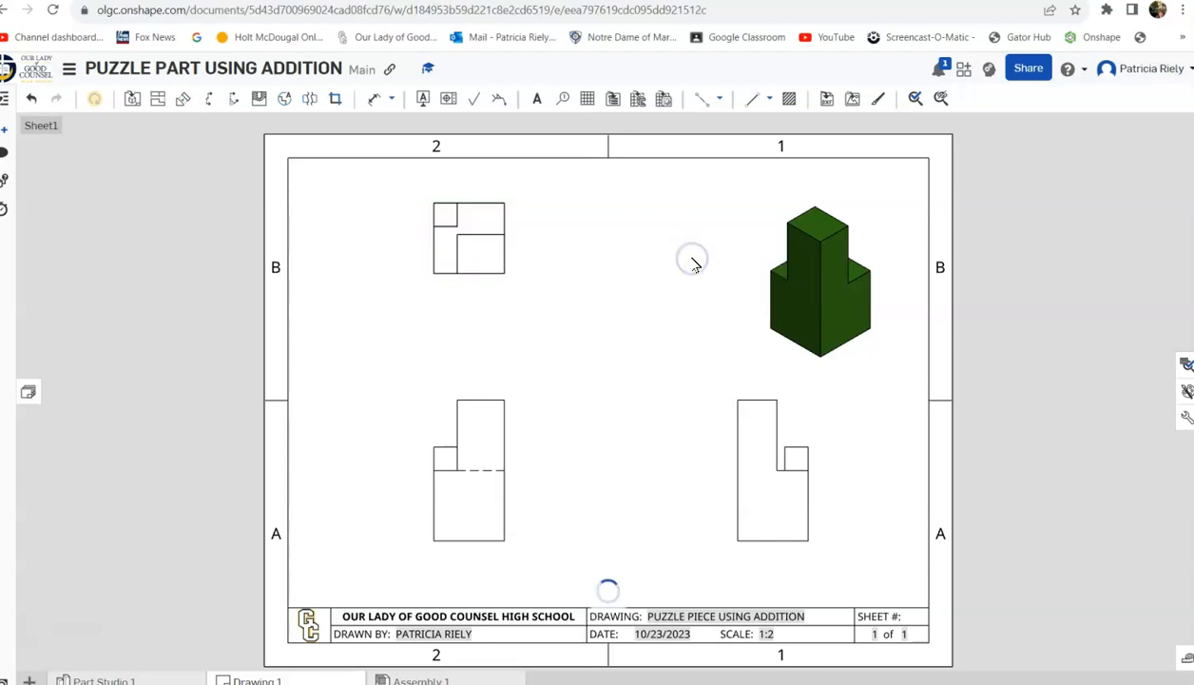
- Show the hidden lines in the right view of the puzzle piece
left_click(783, 404)
right_click(784, 405)
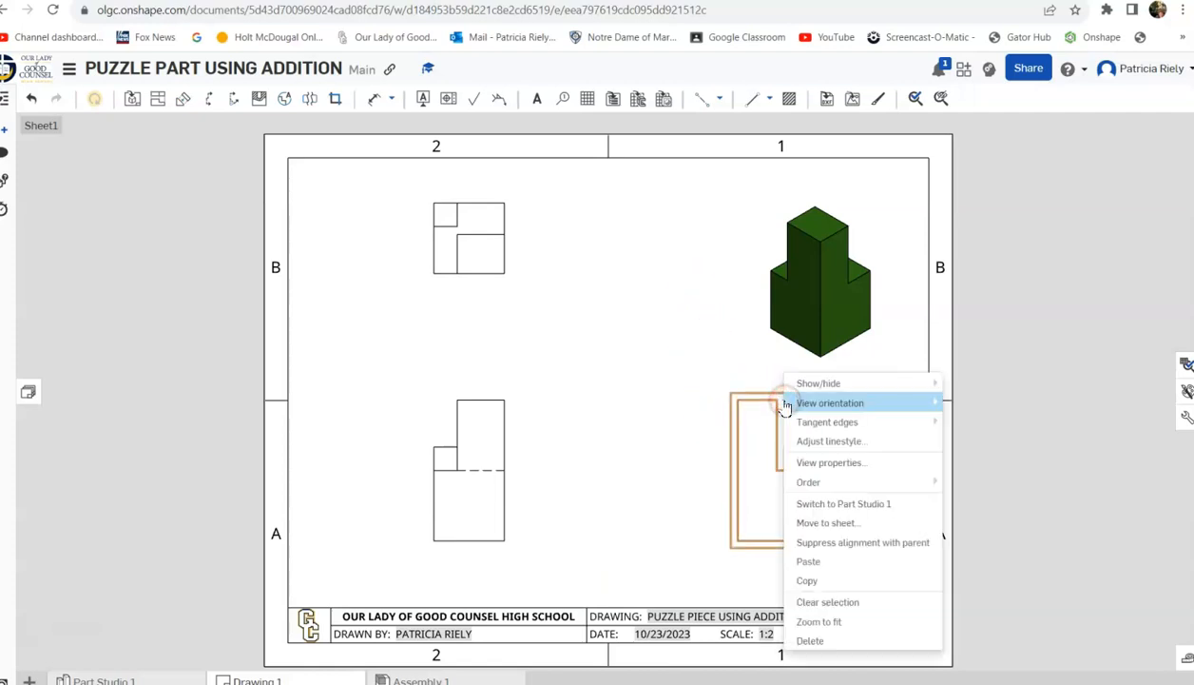
left_click(791, 383)
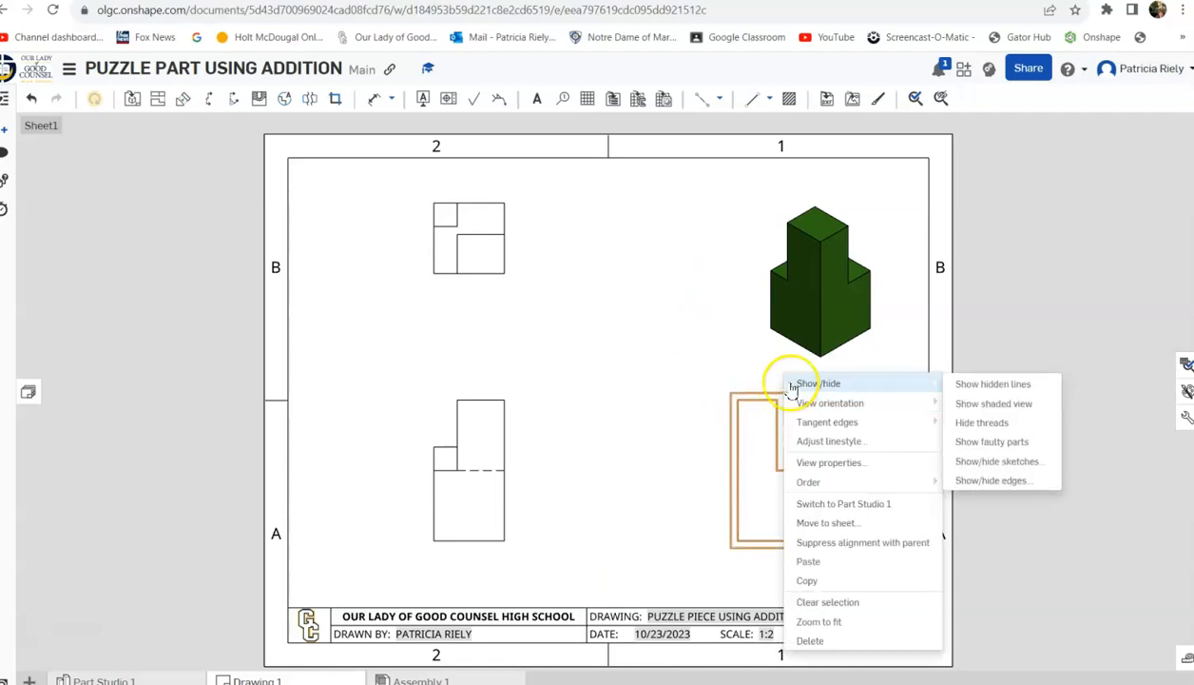
left_click(1018, 384)
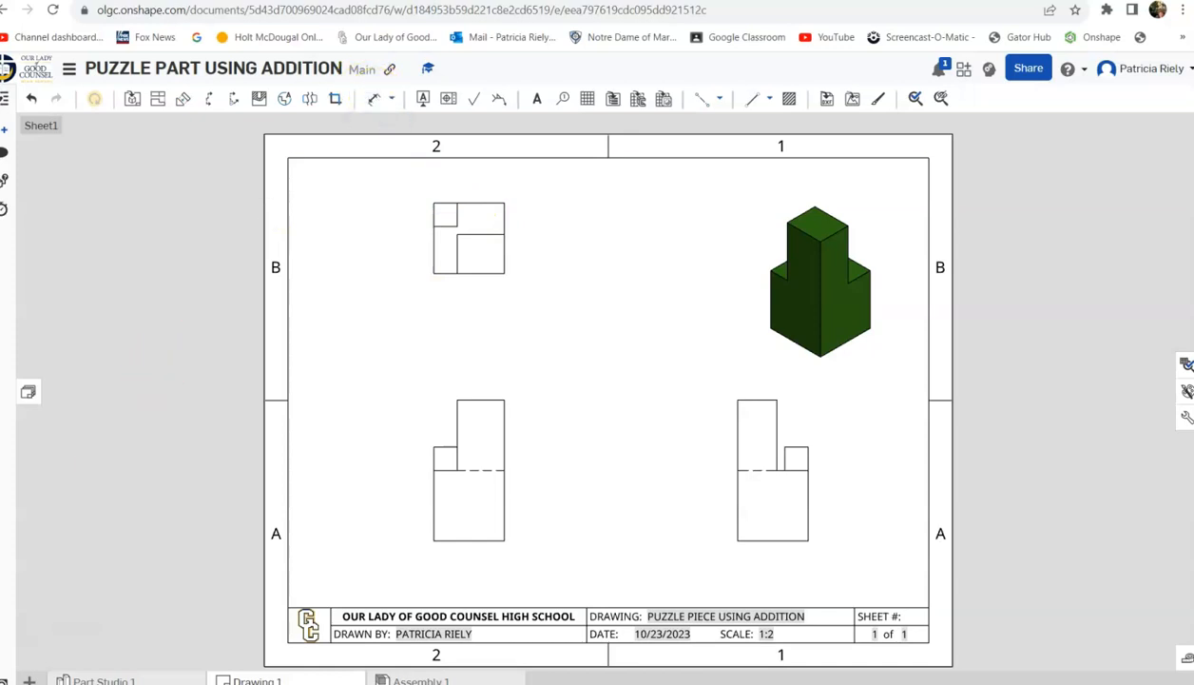
- Dimension the front view's overall width and the small block's width, placing the smaller dimension below the overall one, both above the view
left_click(378, 100)
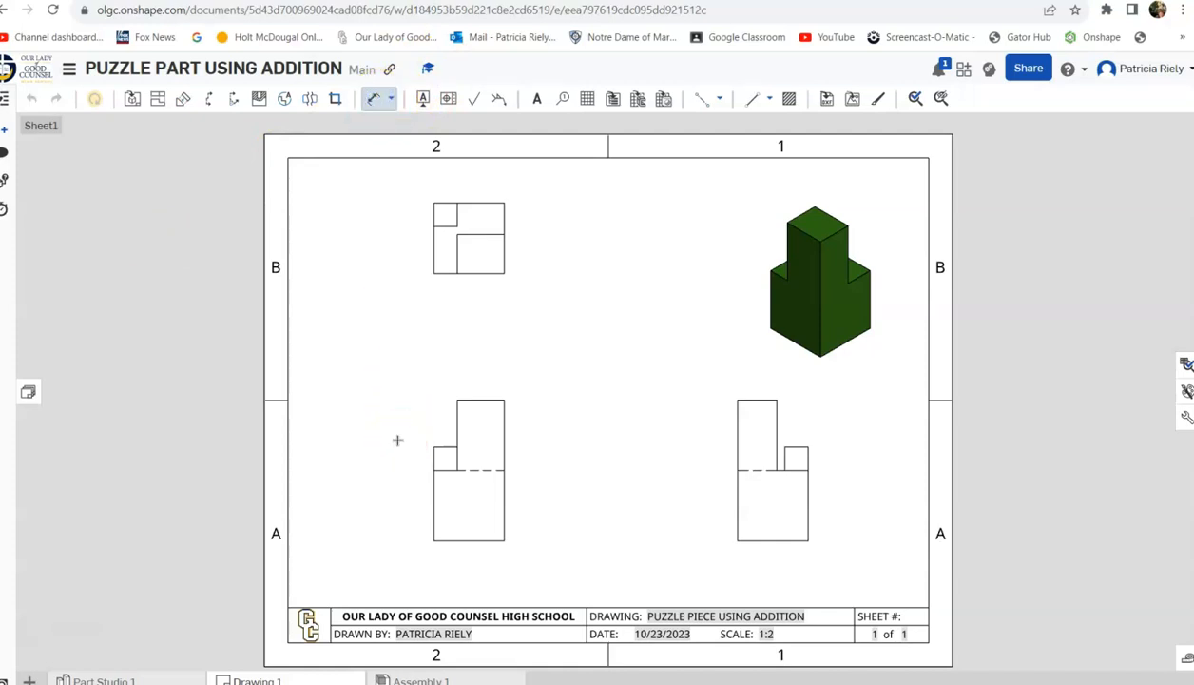
left_click(436, 448)
left_click(504, 401)
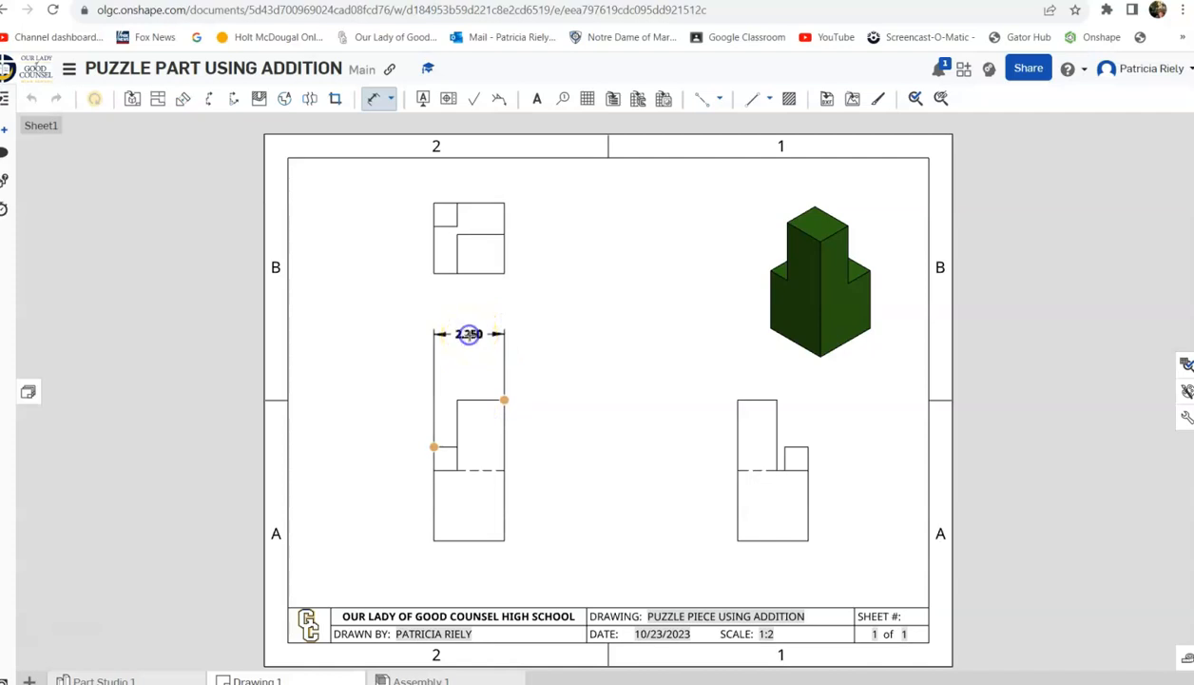
left_click(469, 334)
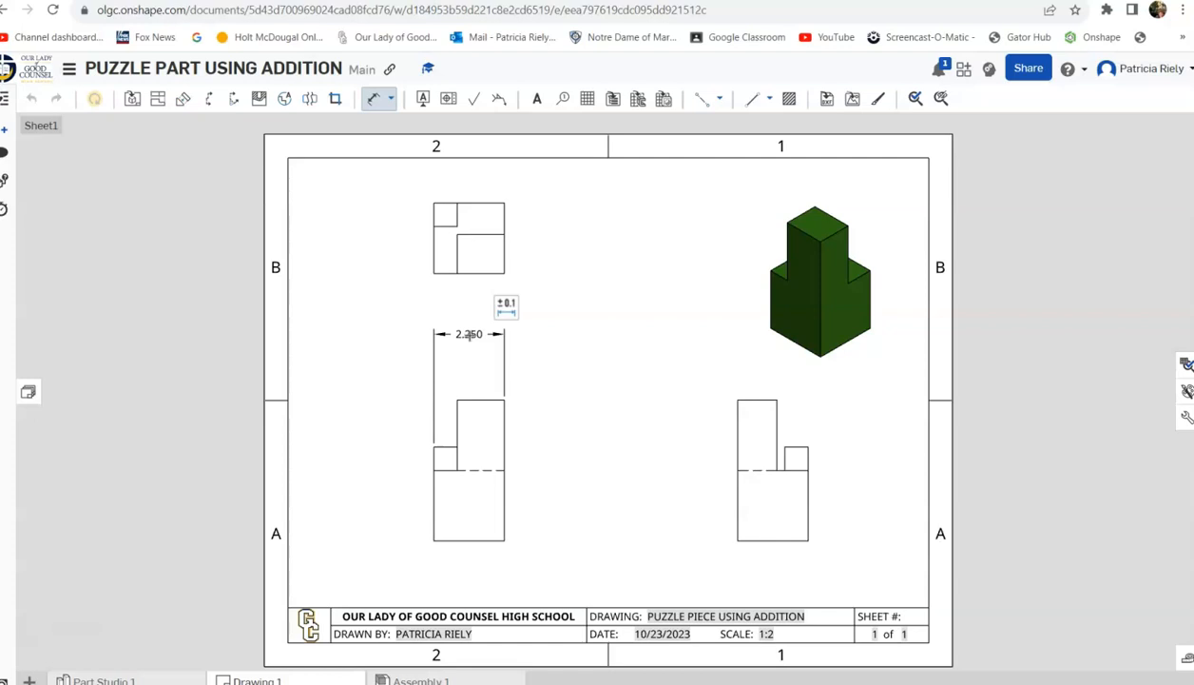
left_click(433, 446)
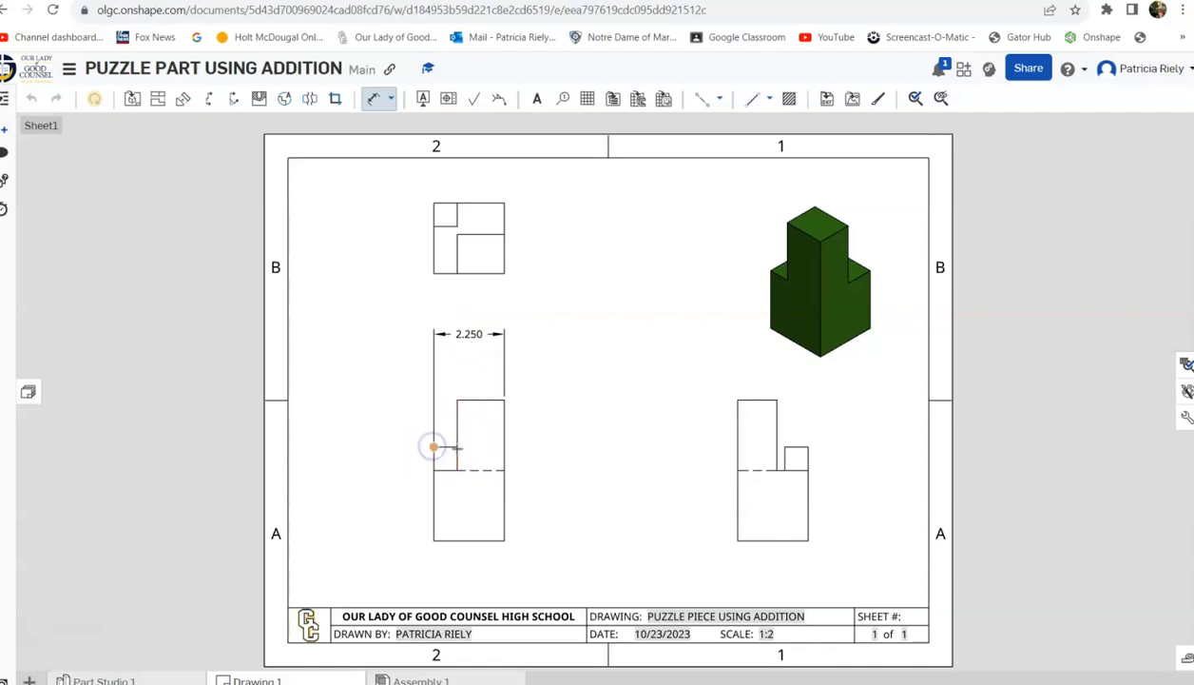
left_click(460, 448)
left_click(447, 367)
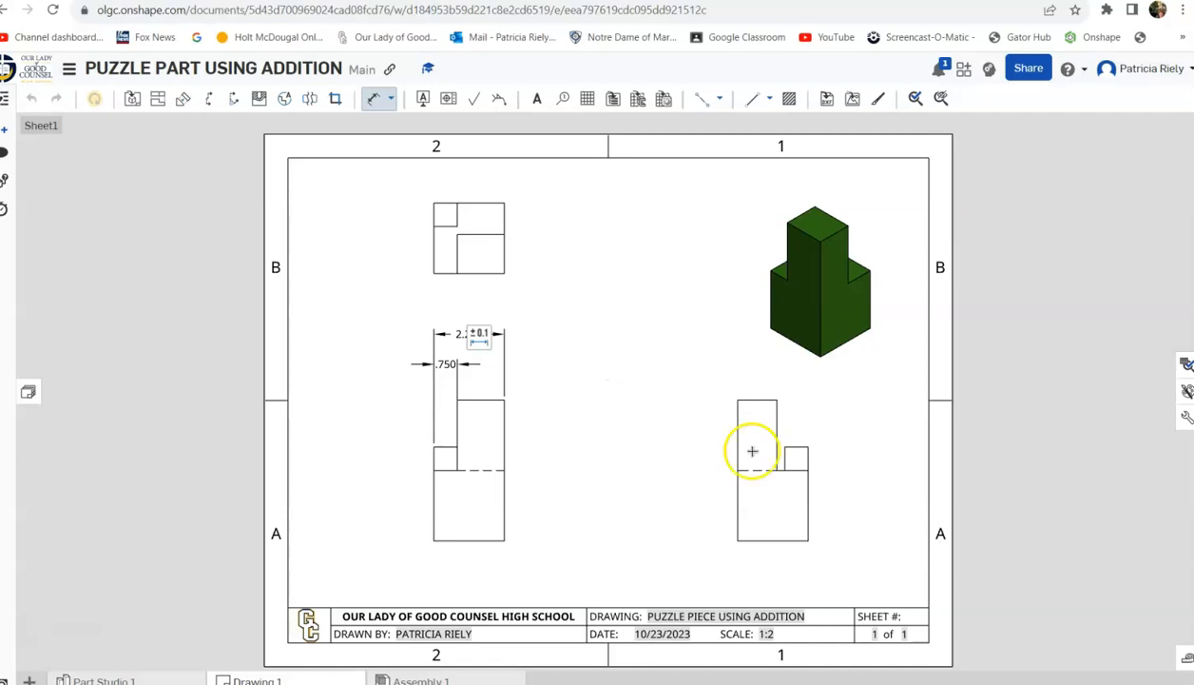
- Dimension the puzzle piece's overall height on the right view, placing it between the front and right views
left_click(737, 400)
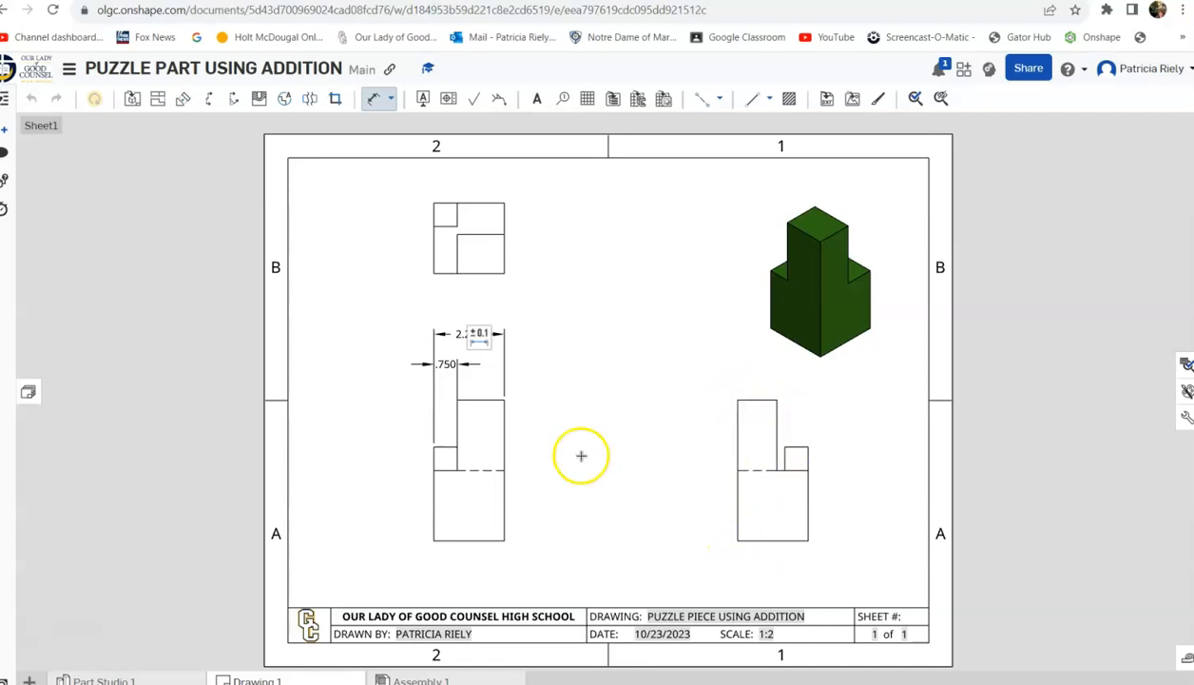
left_click(738, 400)
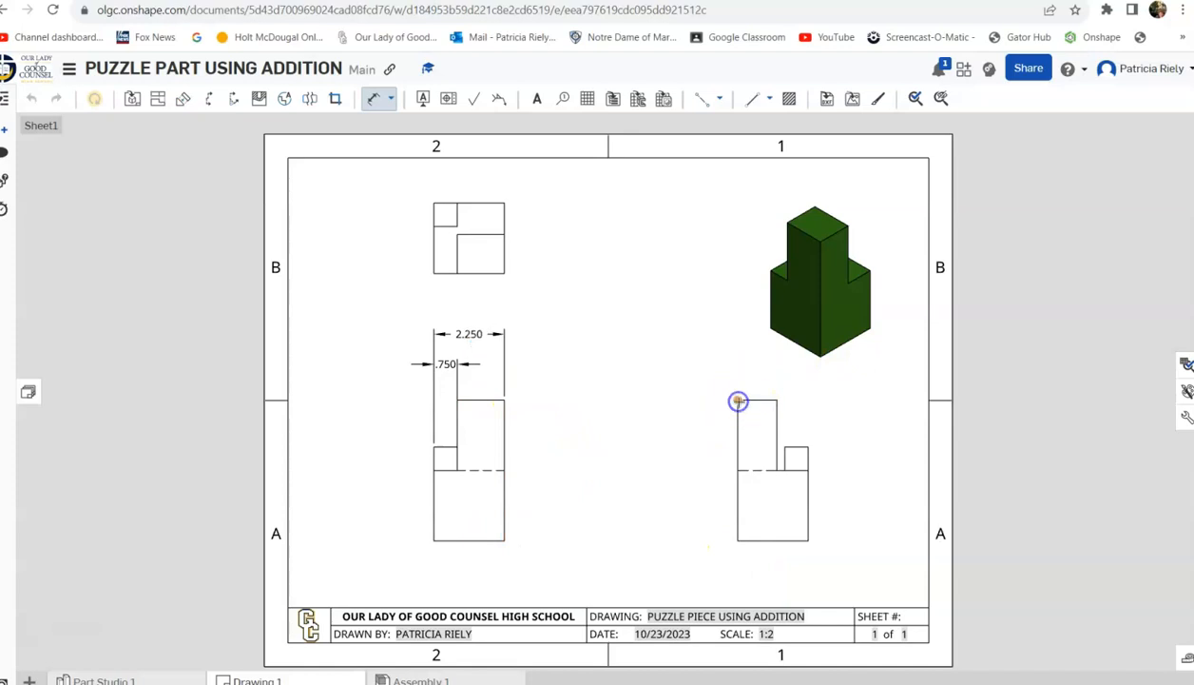
left_click(736, 539)
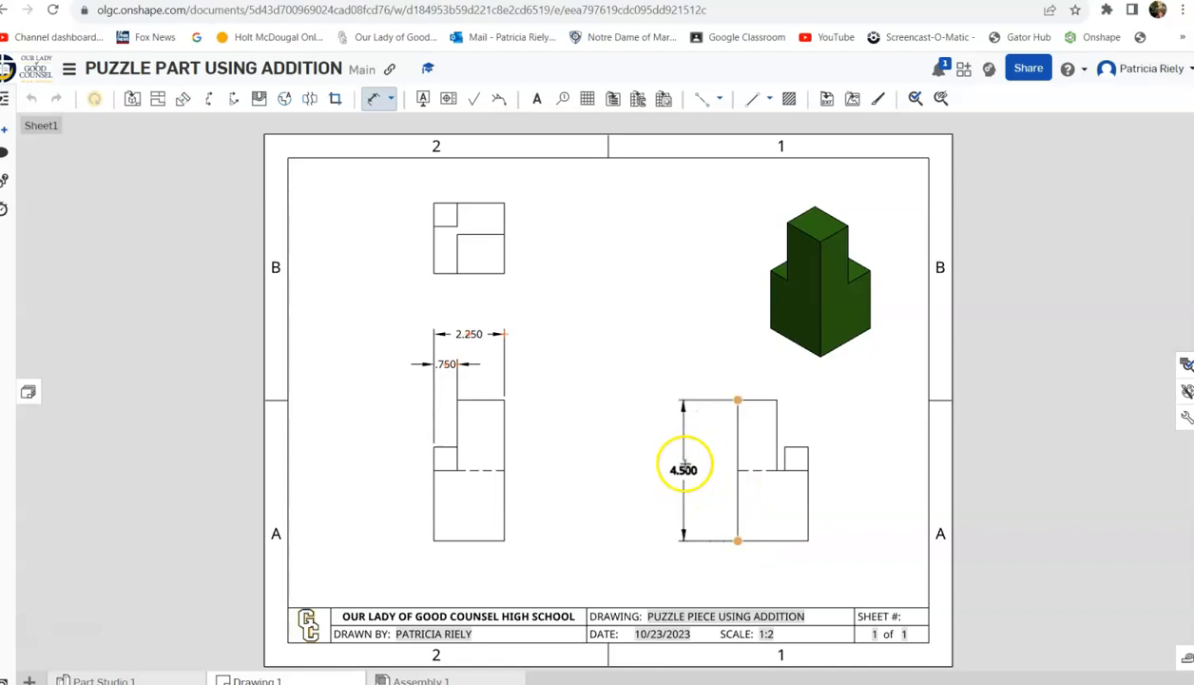
left_click(682, 465)
left_click(558, 482)
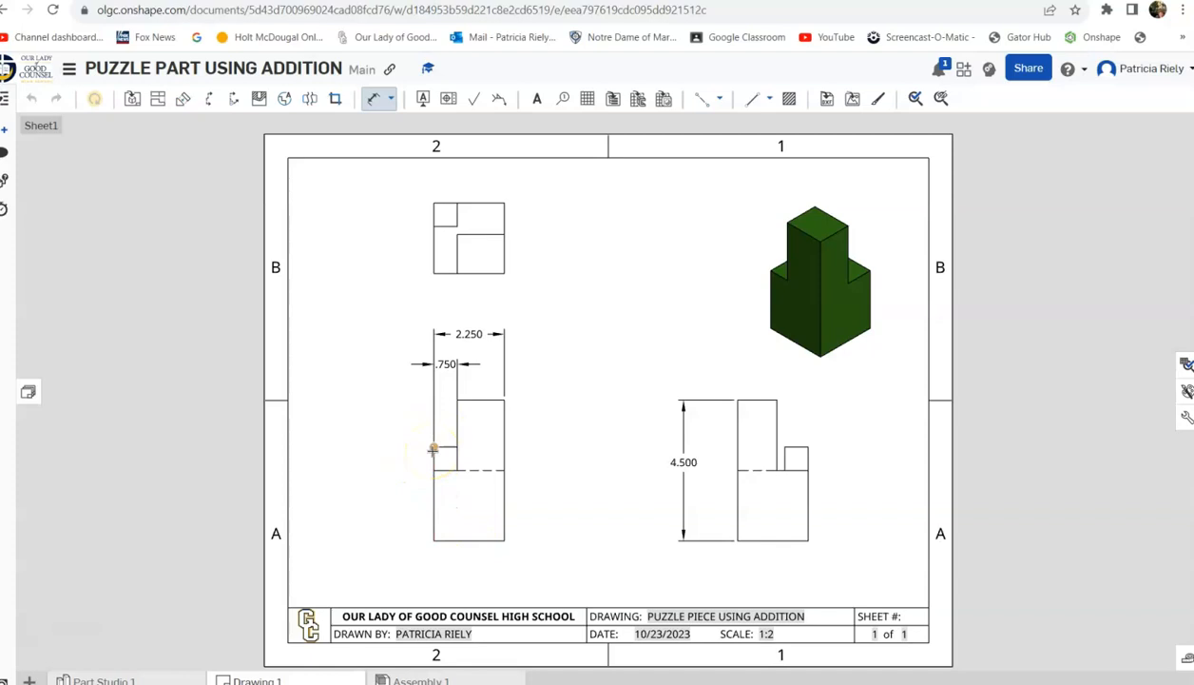
- Dimension the height of the base block in the front view, placing it on the view's left side
left_click(434, 539)
left_click(433, 470)
left_click(396, 504)
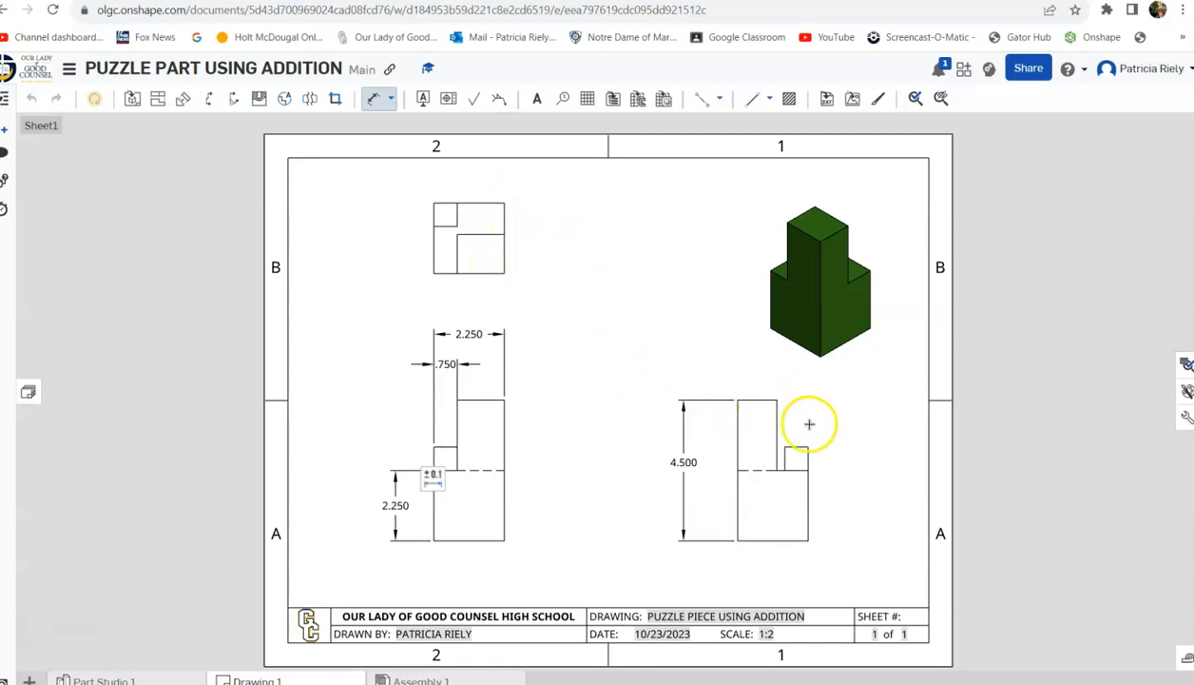
- Dimension the top view's overall depth and the tall block's depth on its right side, with the overall dimension outermost
left_click(504, 273)
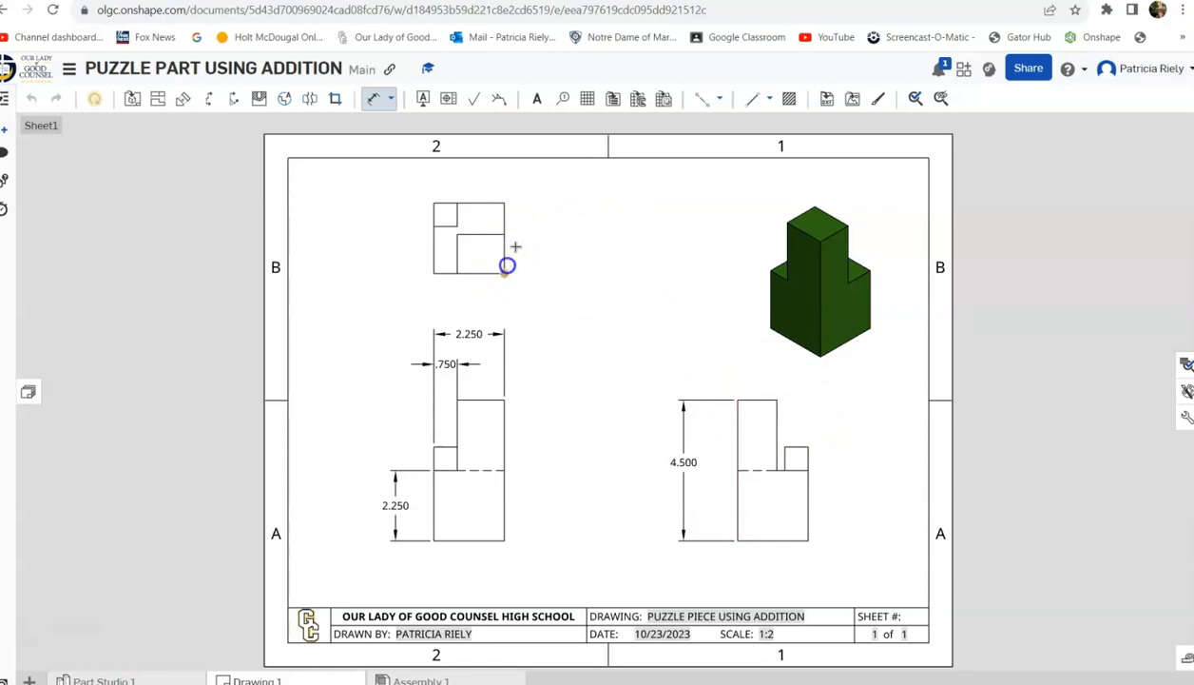
left_click(507, 199)
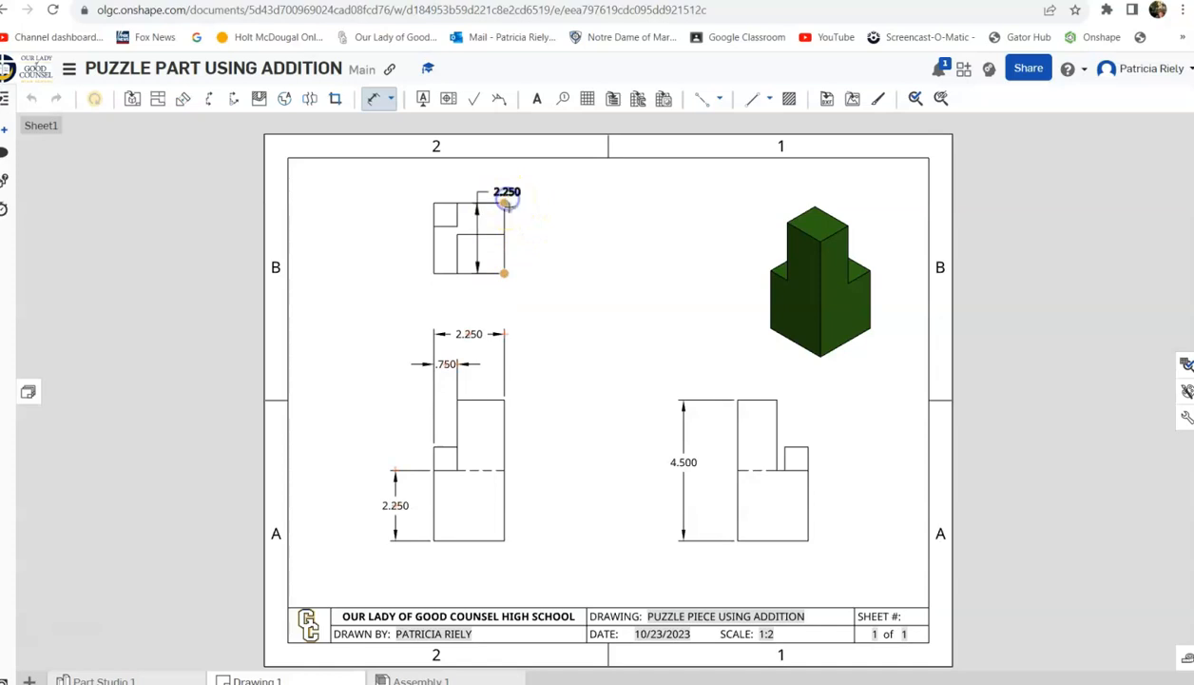
left_click(578, 225)
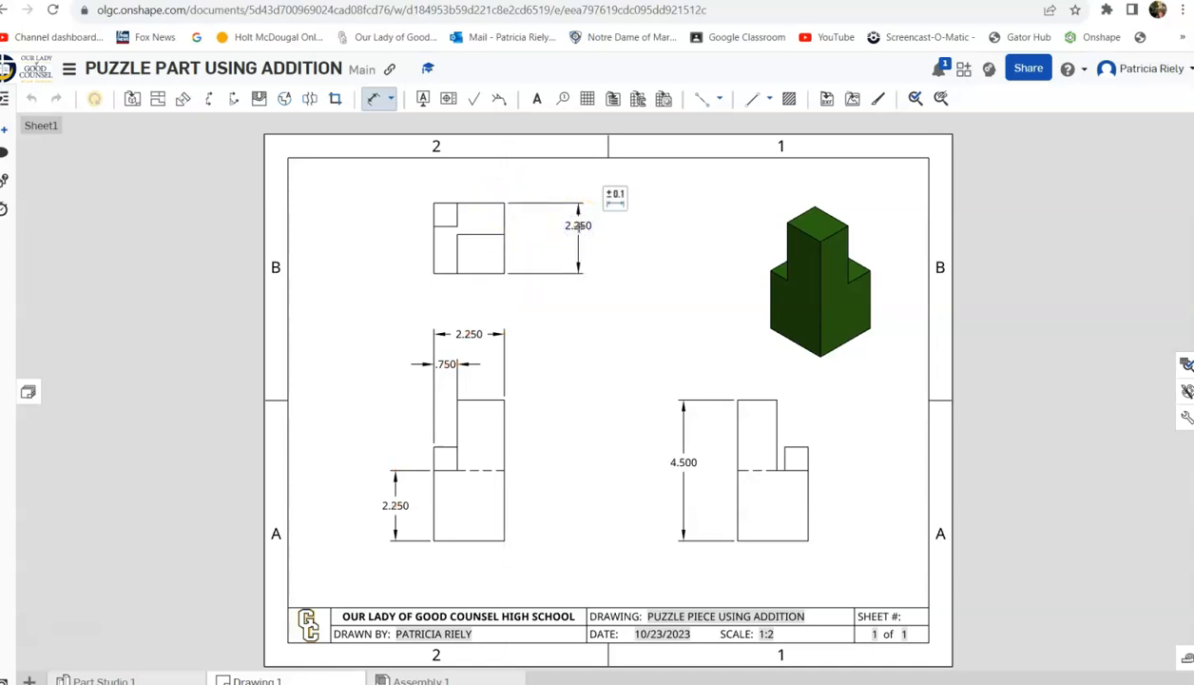
left_click(504, 273)
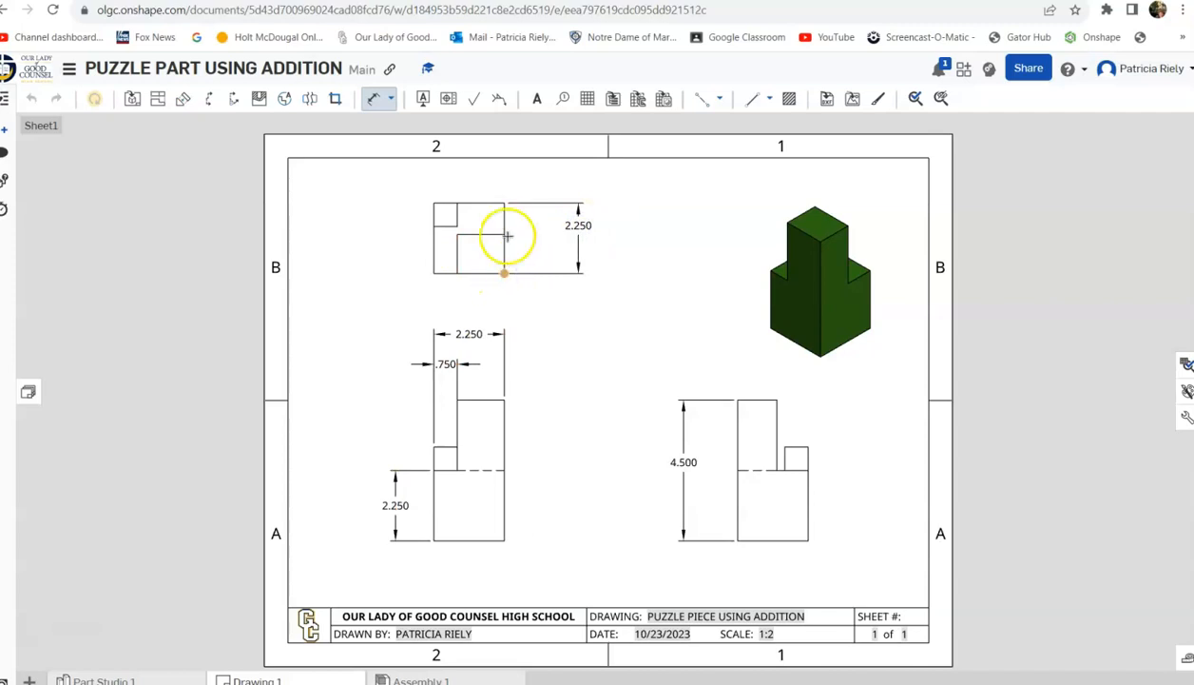
left_click(505, 235)
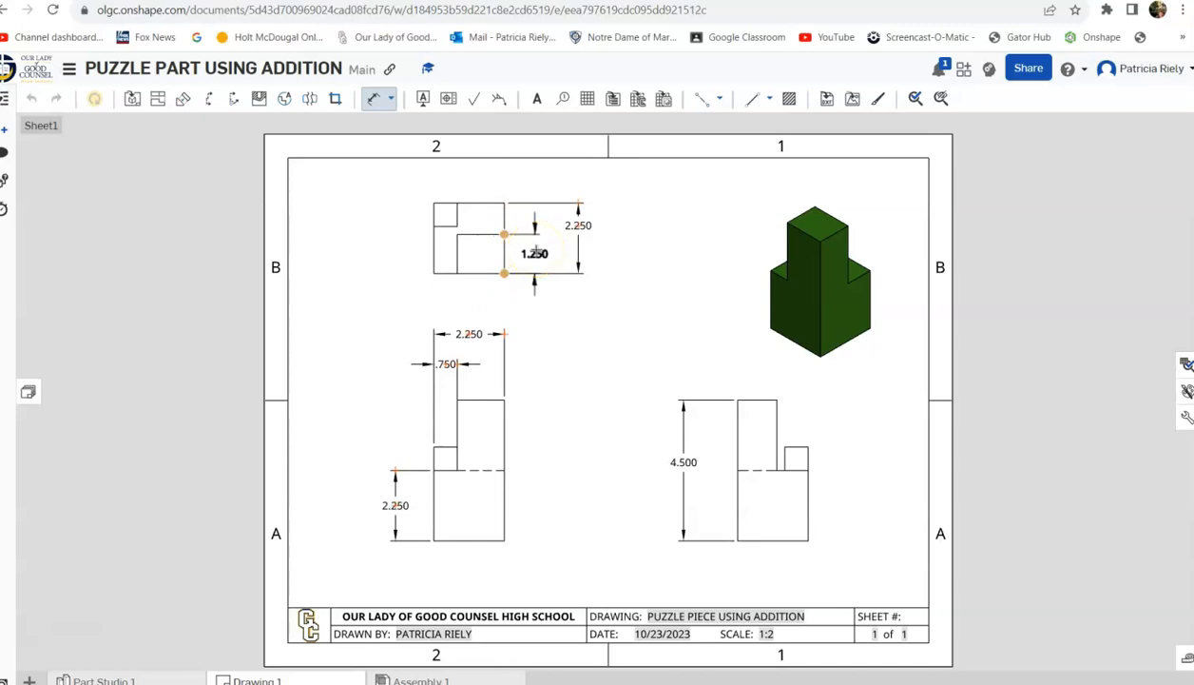
left_click(535, 253)
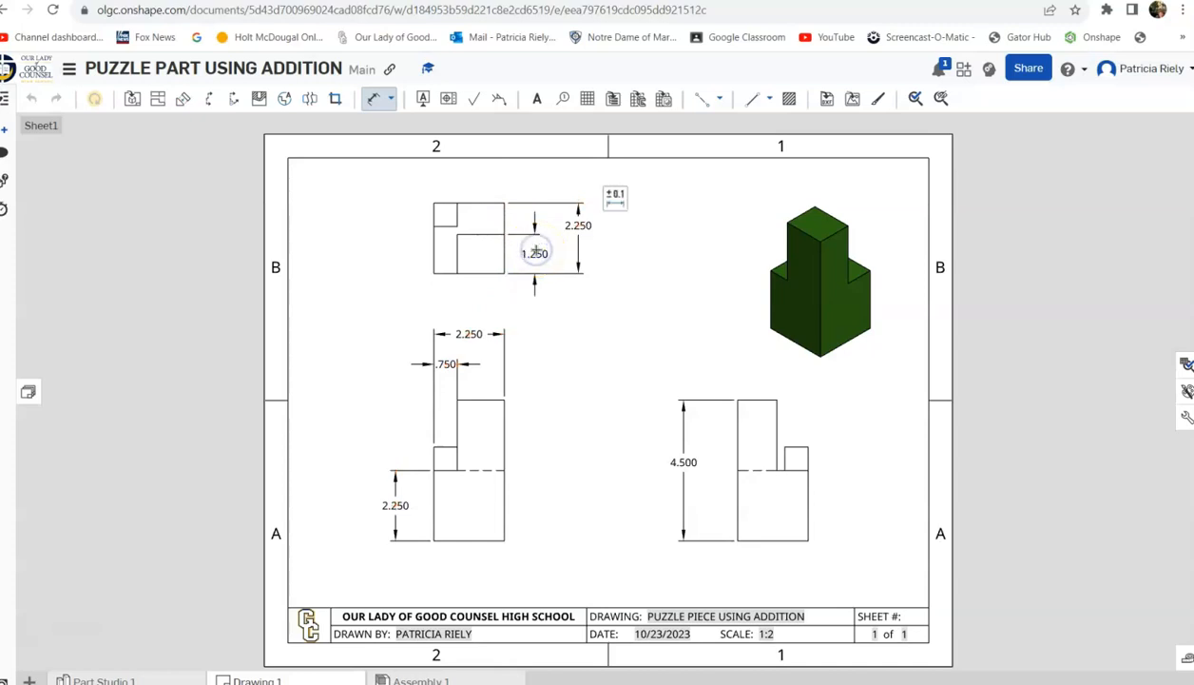
left_click(523, 344)
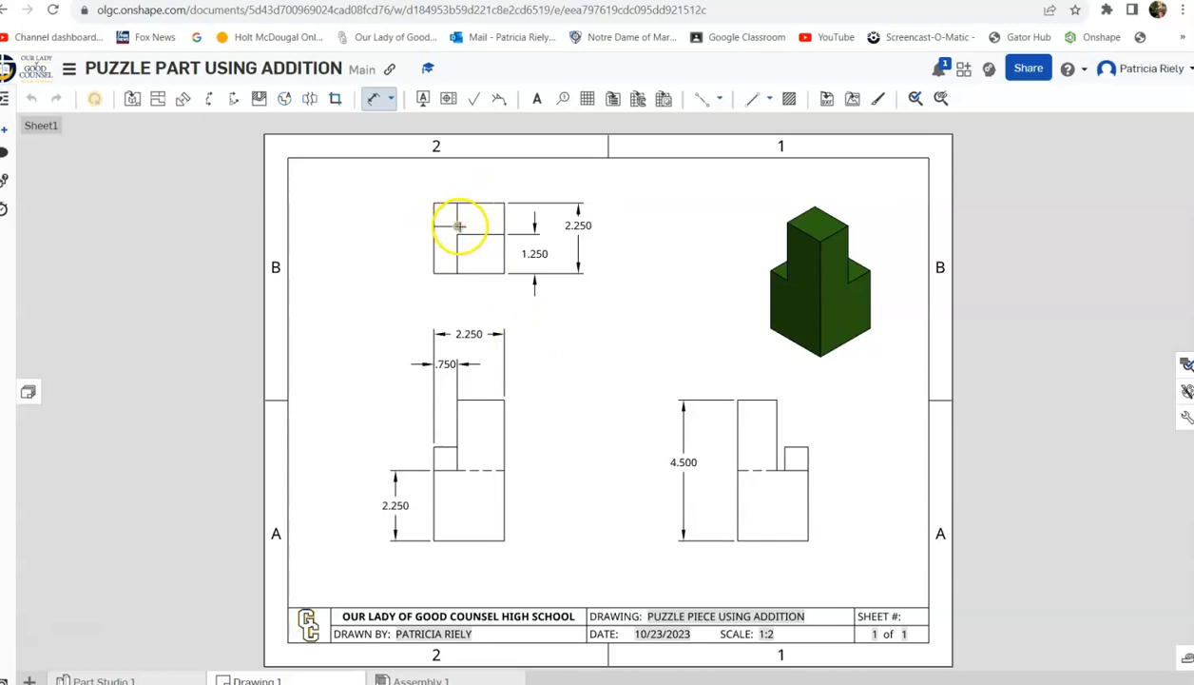
left_click(458, 227)
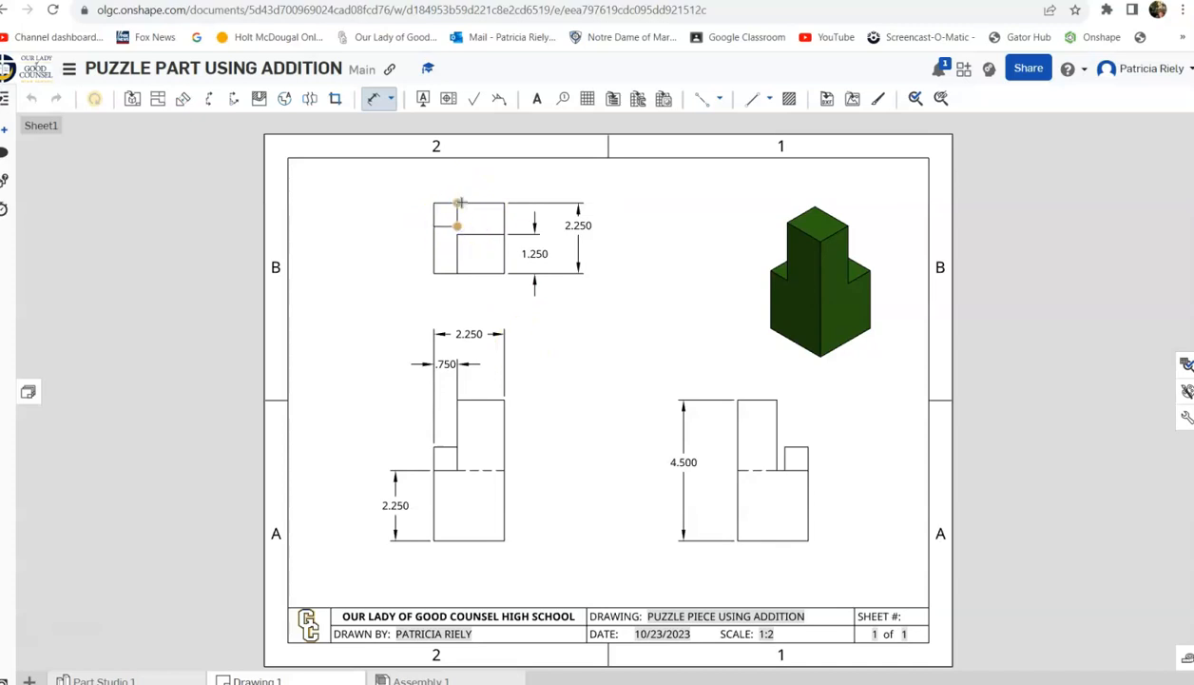
left_click(458, 203)
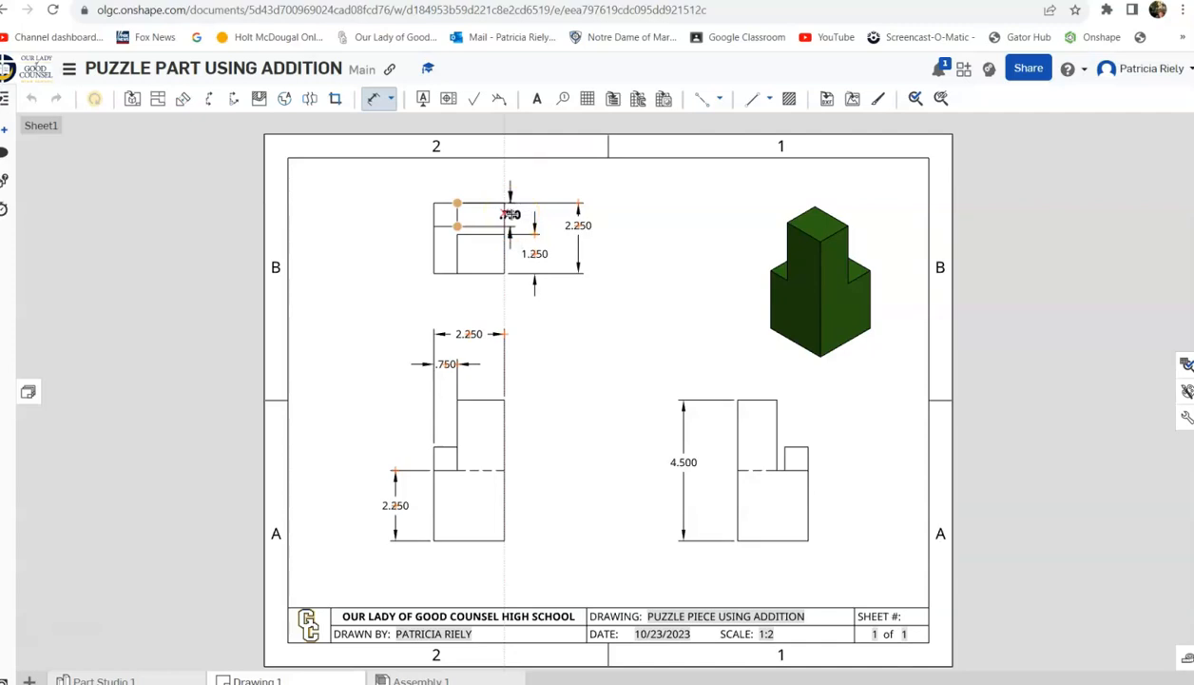
key("Escape")
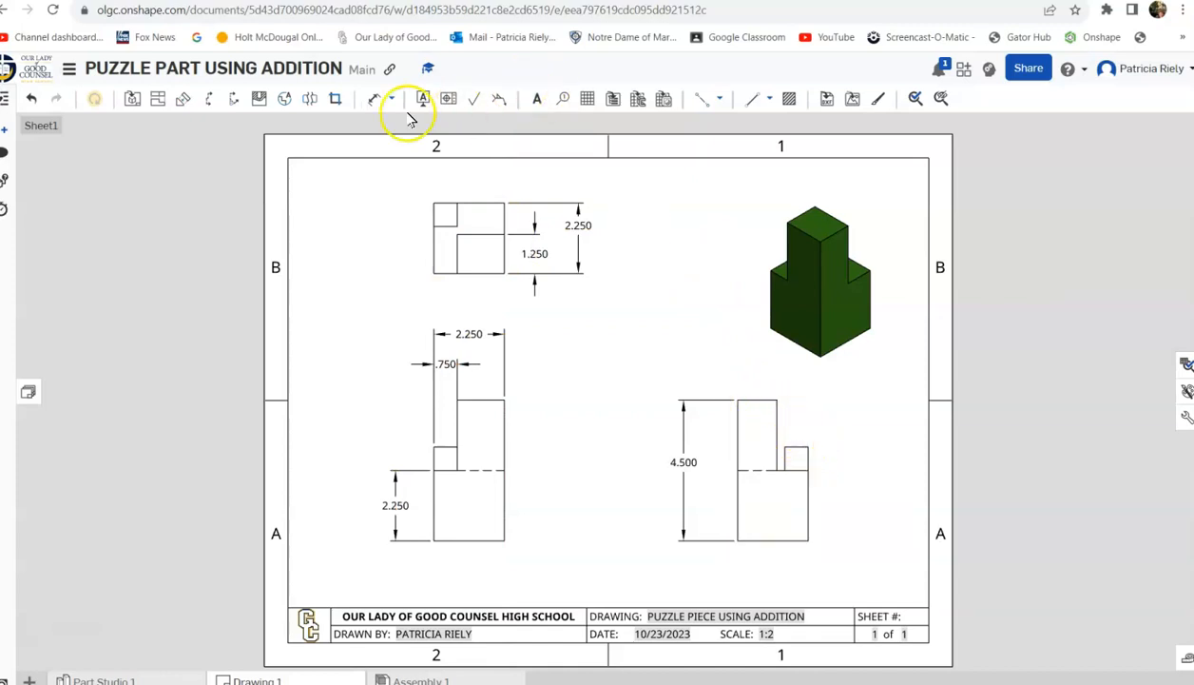
- Dimension the small block's depth in the right view, placing the dimension above the view
left_click(372, 98)
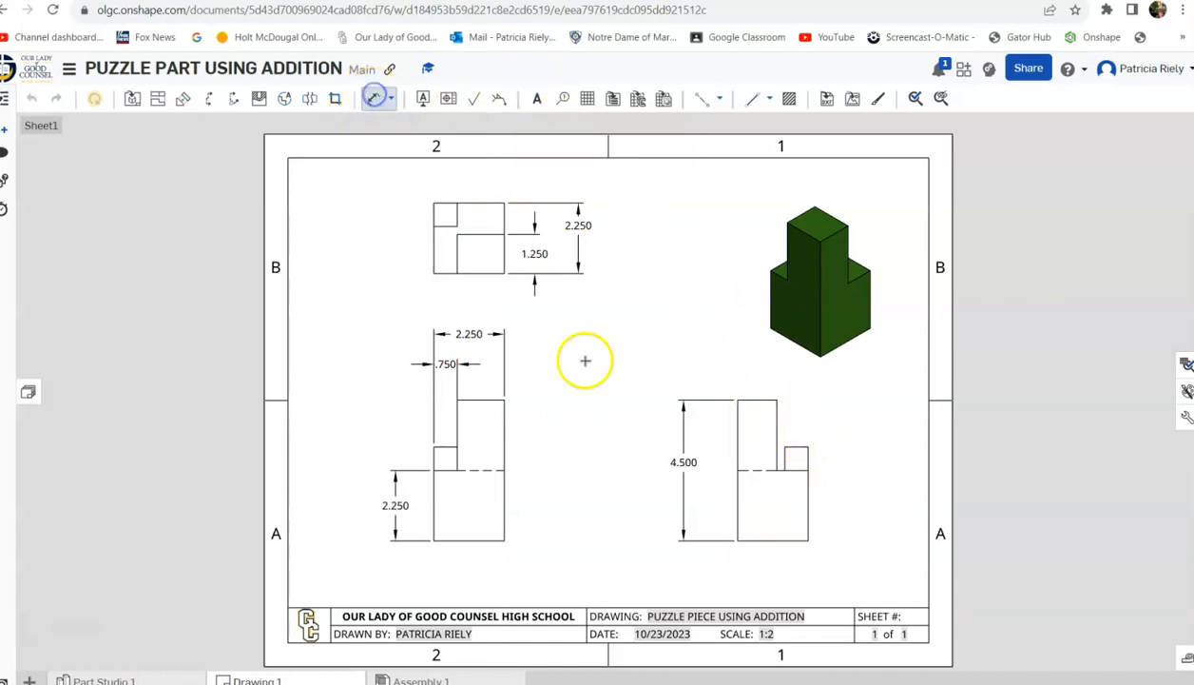
left_click(785, 444)
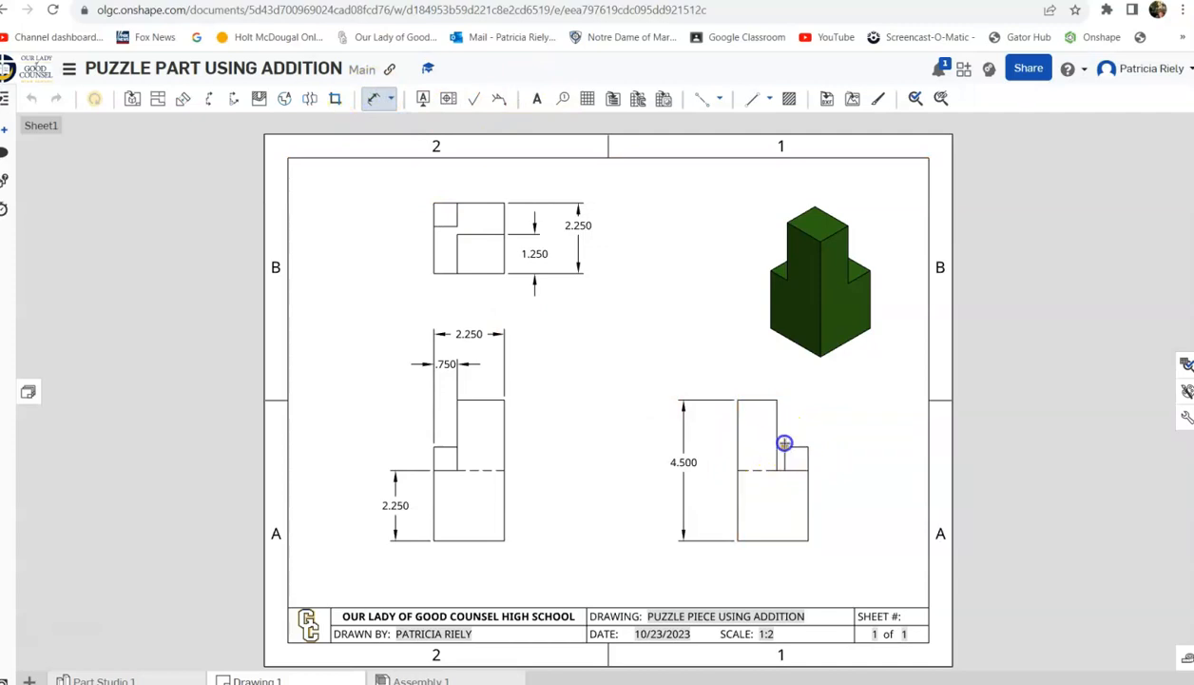
left_click(807, 445)
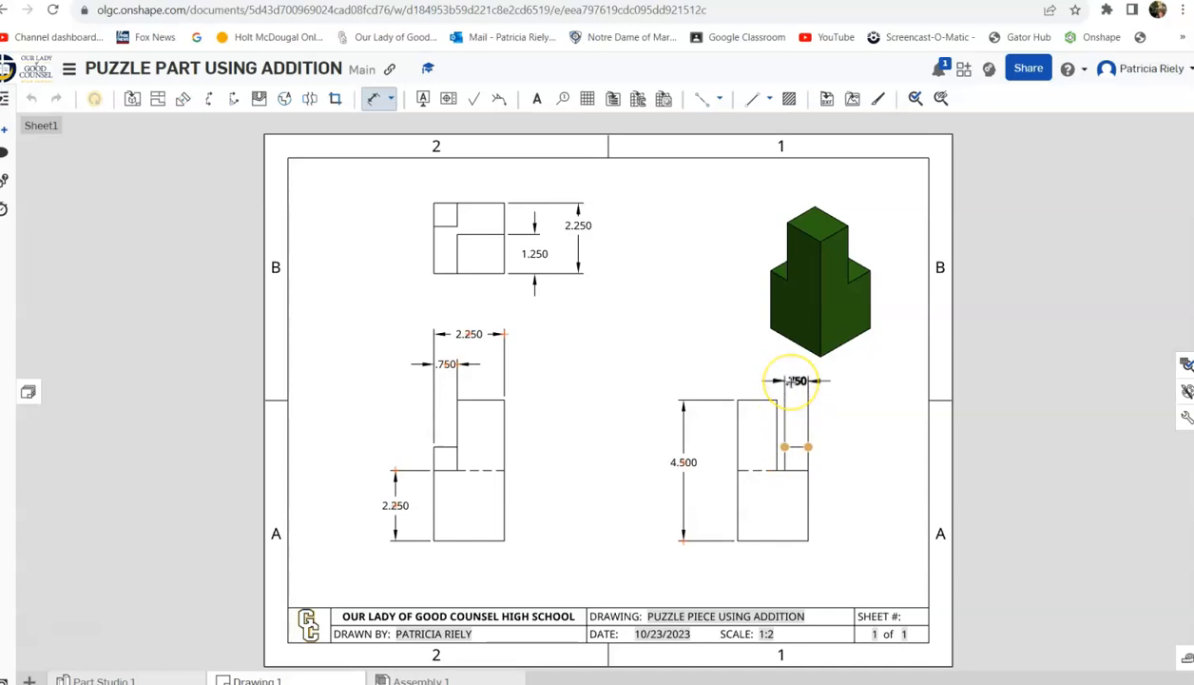
left_click(790, 381)
left_click(532, 198)
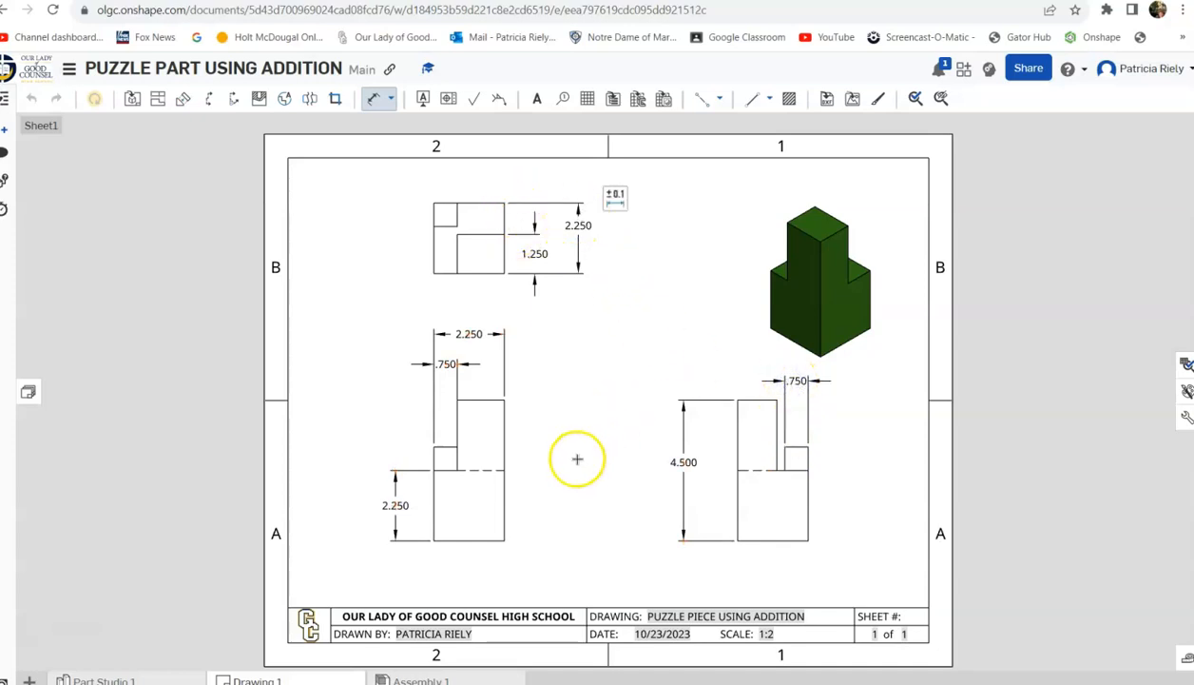